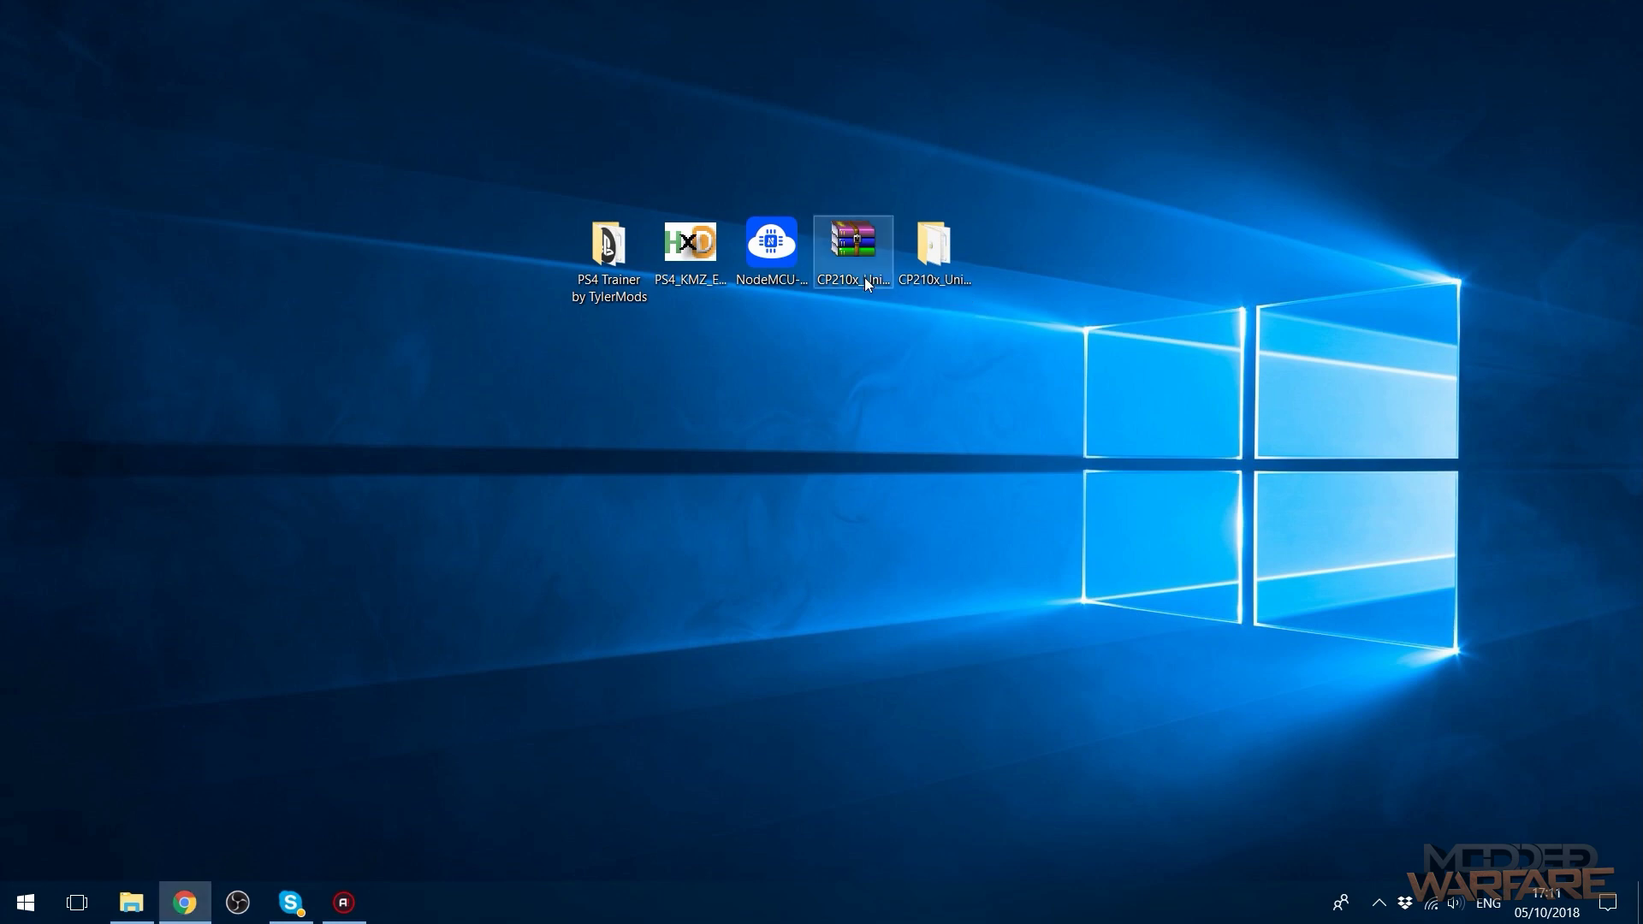
Switch to Chrome and highlight the PS4_KMZ_ESP8266_v2.7_Complete.bin file in the KMZ_505_ESP8266 repository's bins folder
drag(467, 473, 1366, 299)
click(184, 902)
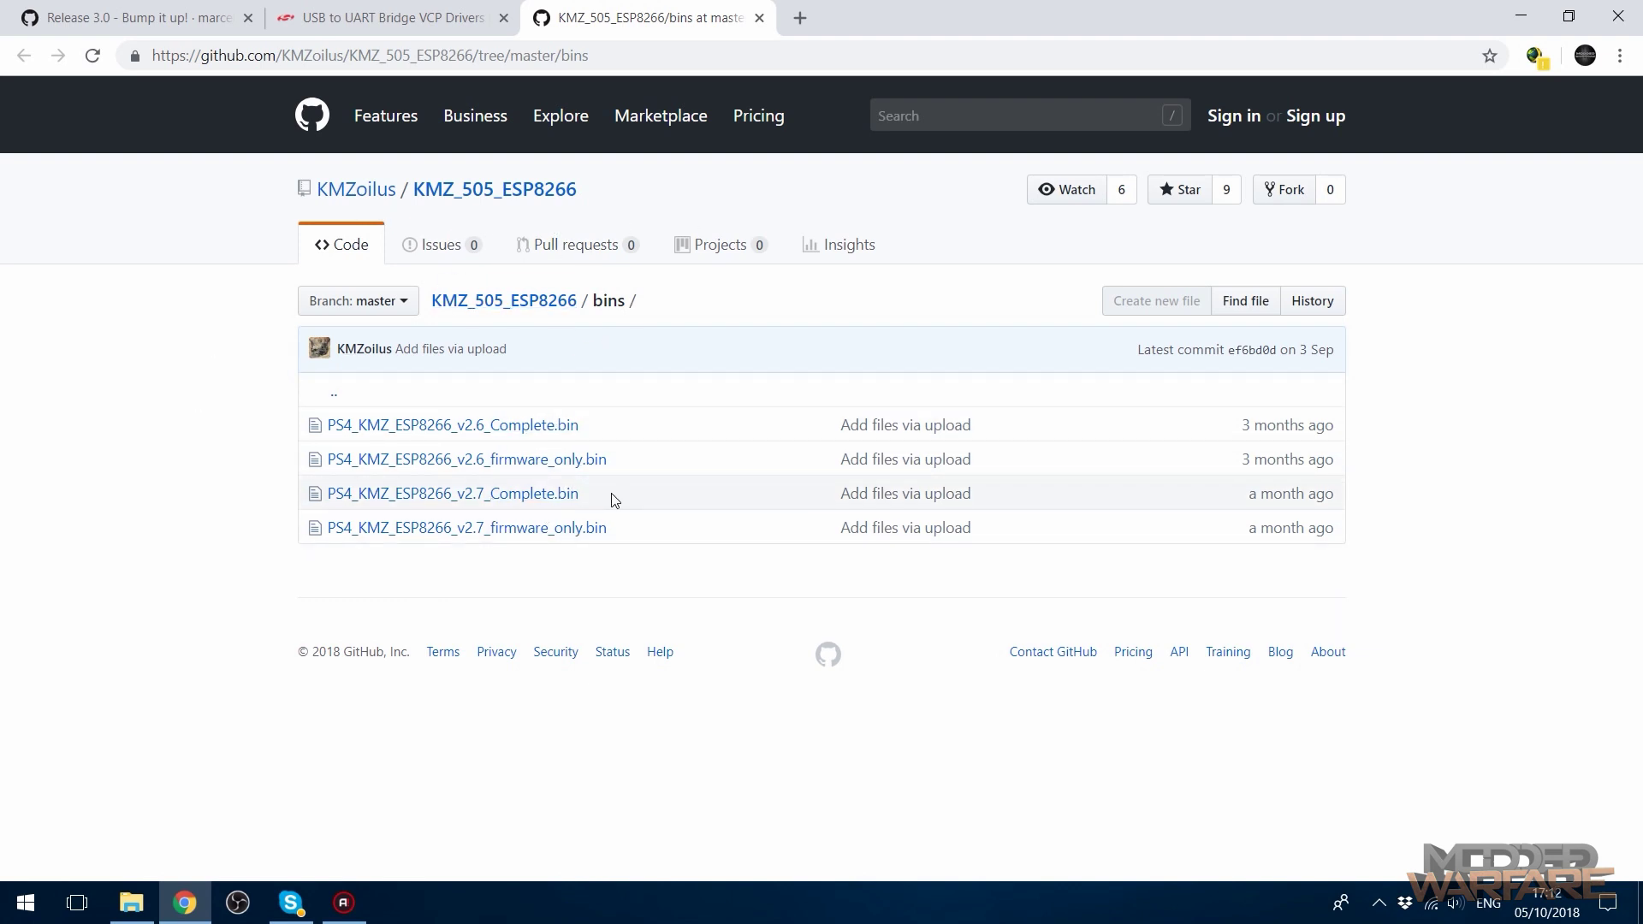
drag(611, 501, 308, 506)
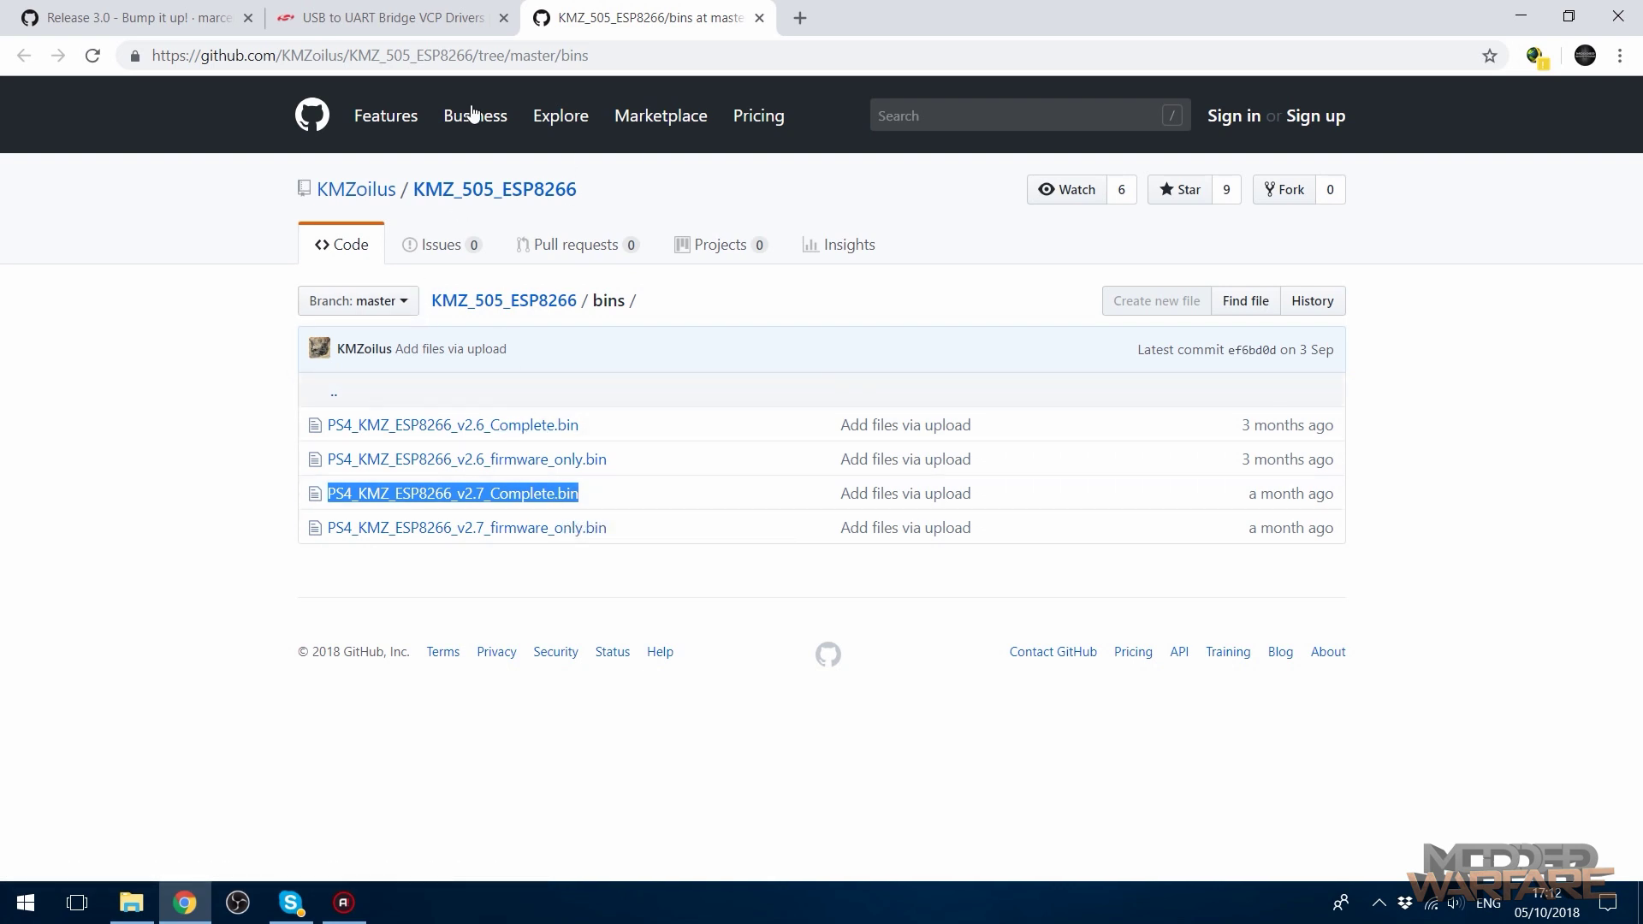
Review the Silicon Labs CP210x VCP driver downloads for Windows 10 Universal and Windows 7/8/8.1
click(351, 17)
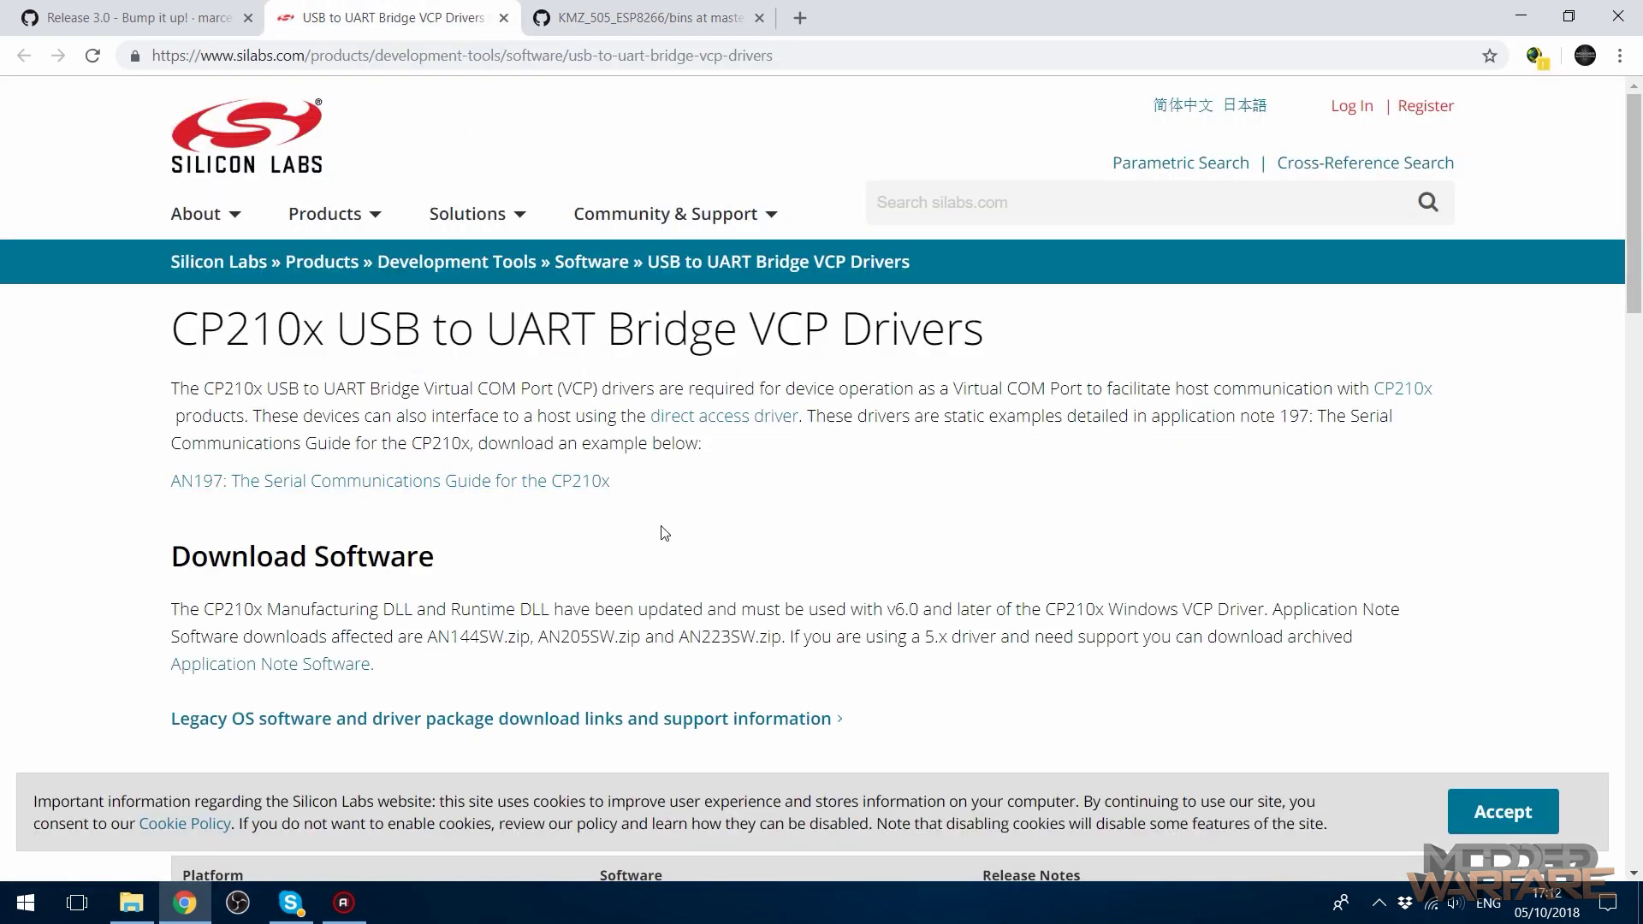
scroll(663, 532, down, 4)
scroll(661, 525, down, 2)
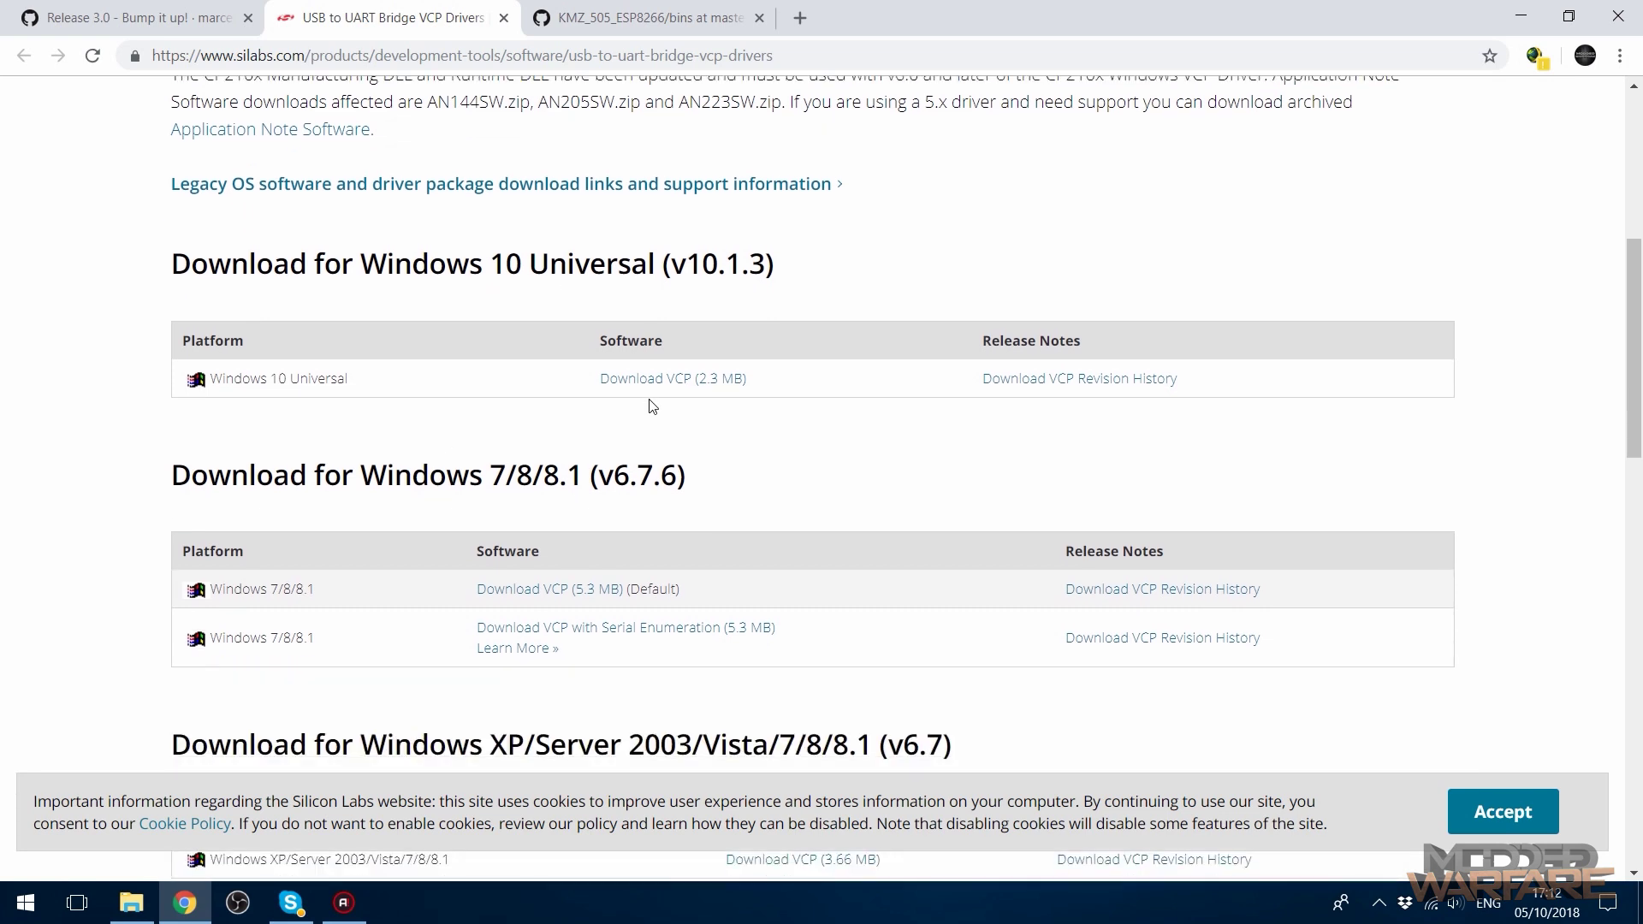
drag(214, 379, 306, 378)
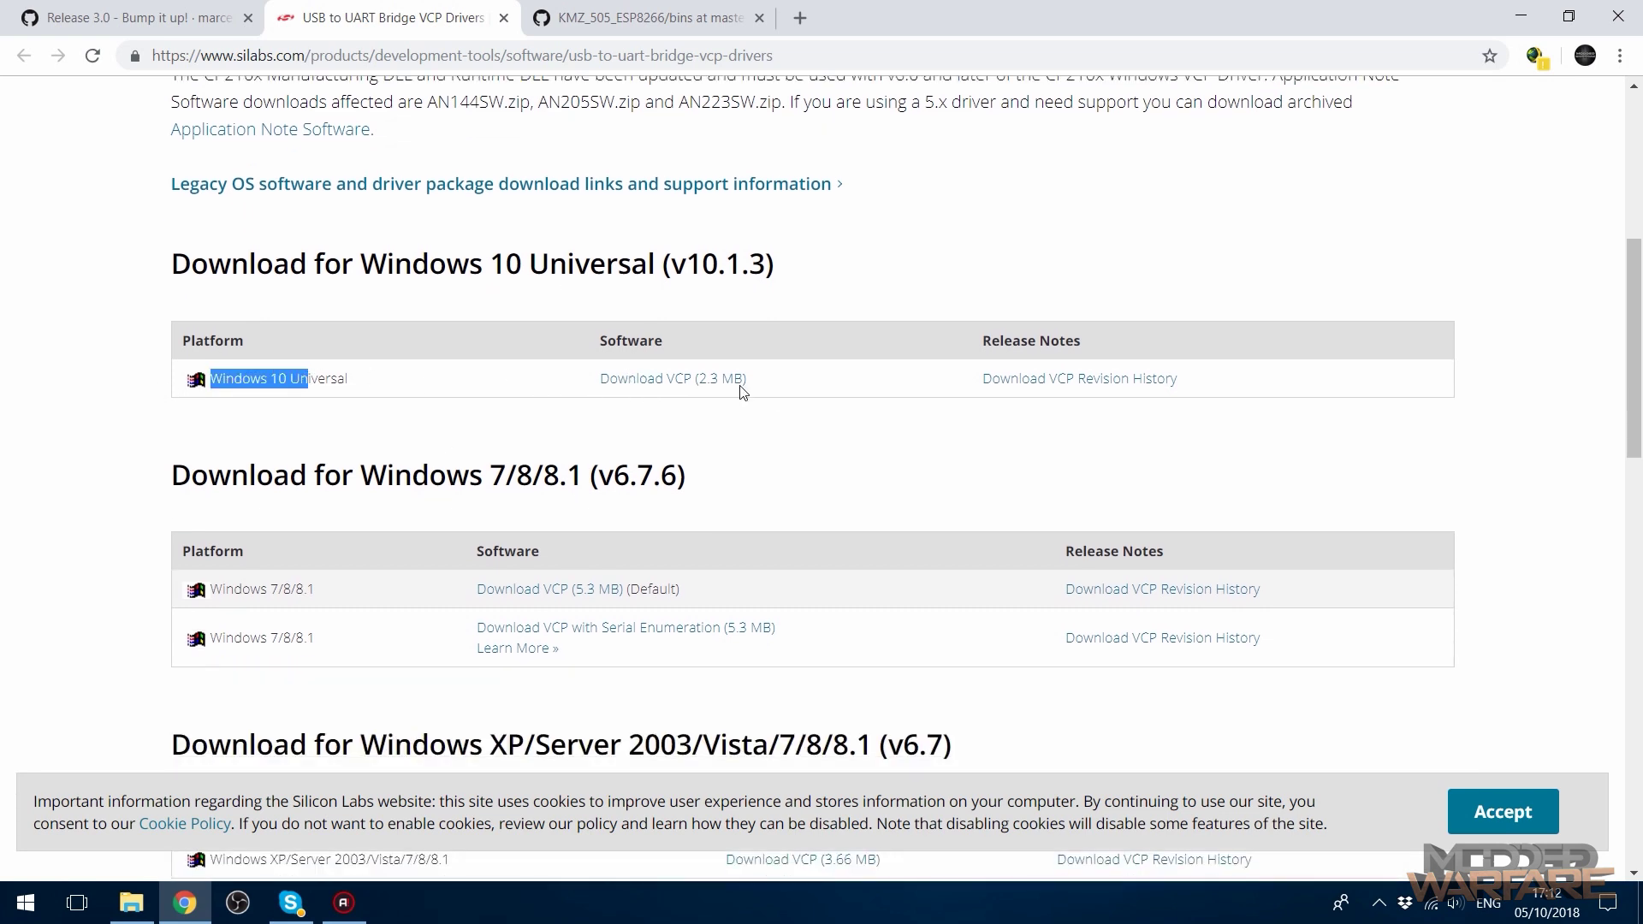
scroll(573, 514, down, 2)
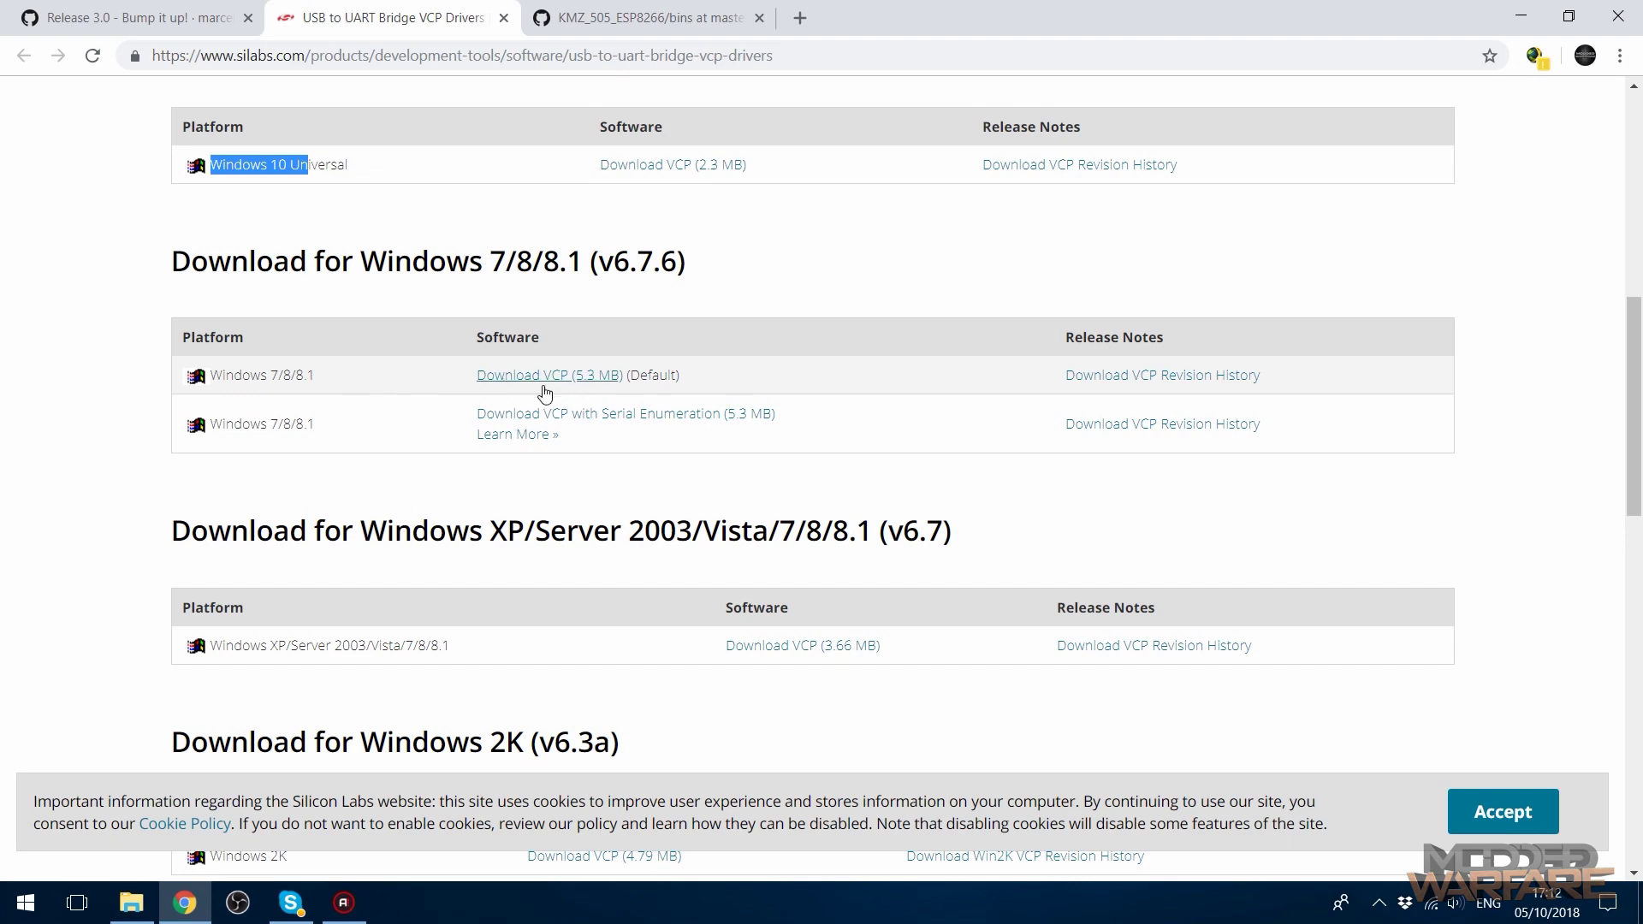
scroll(722, 550, up, 9)
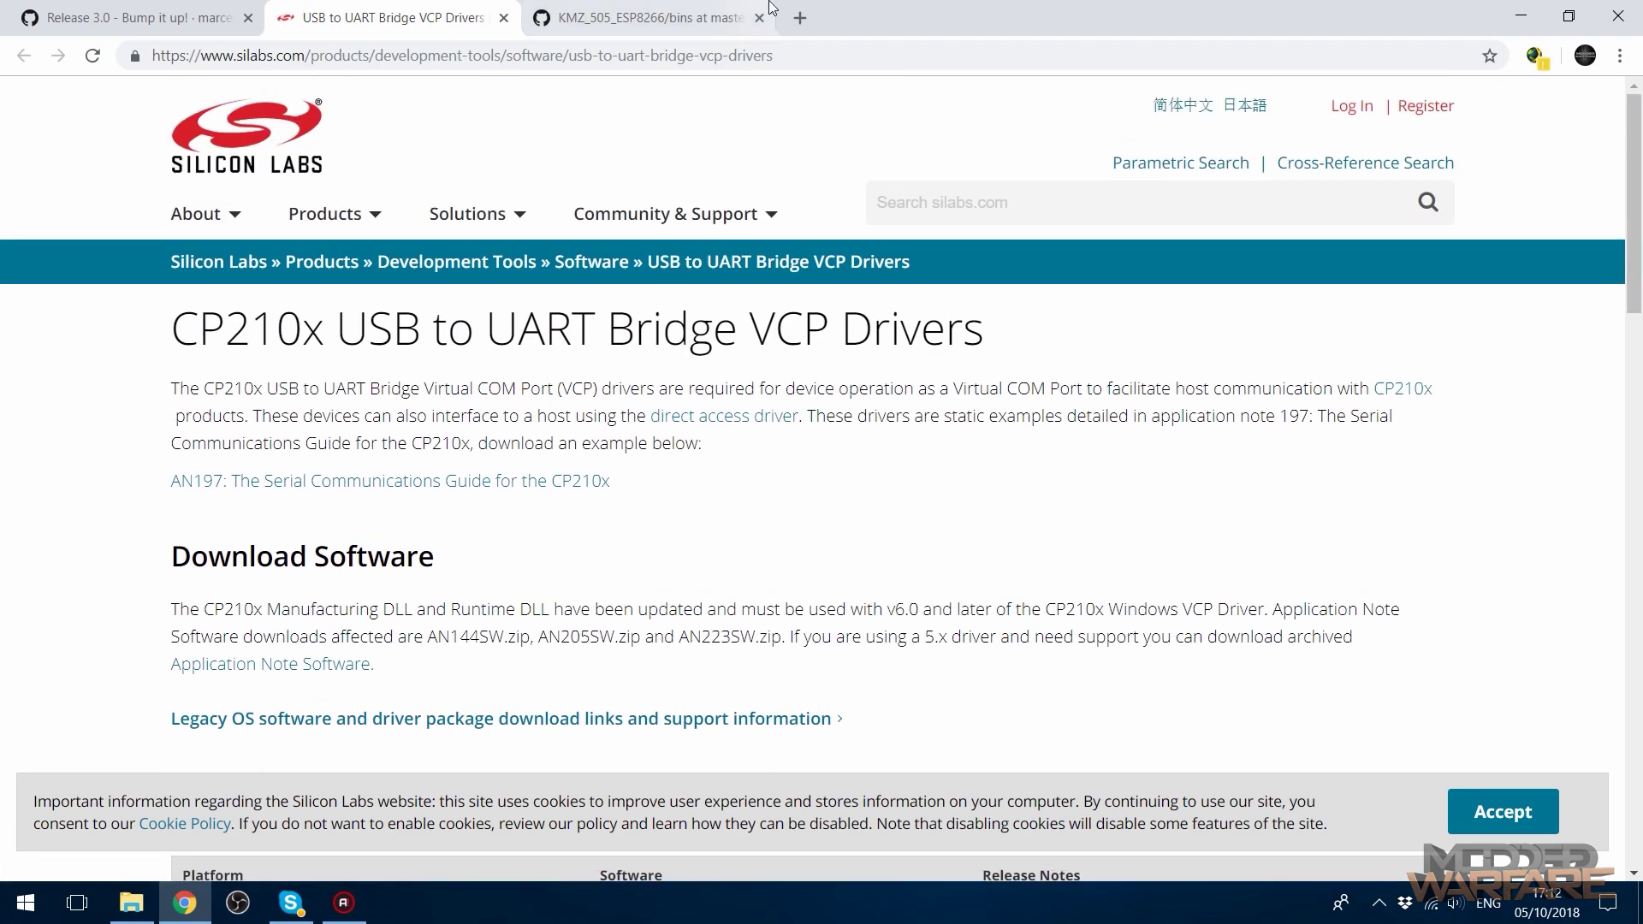
Review the NodeMCU PyFlasher 3.0 release assets, including the x64 executable, and return to the desktop
click(71, 19)
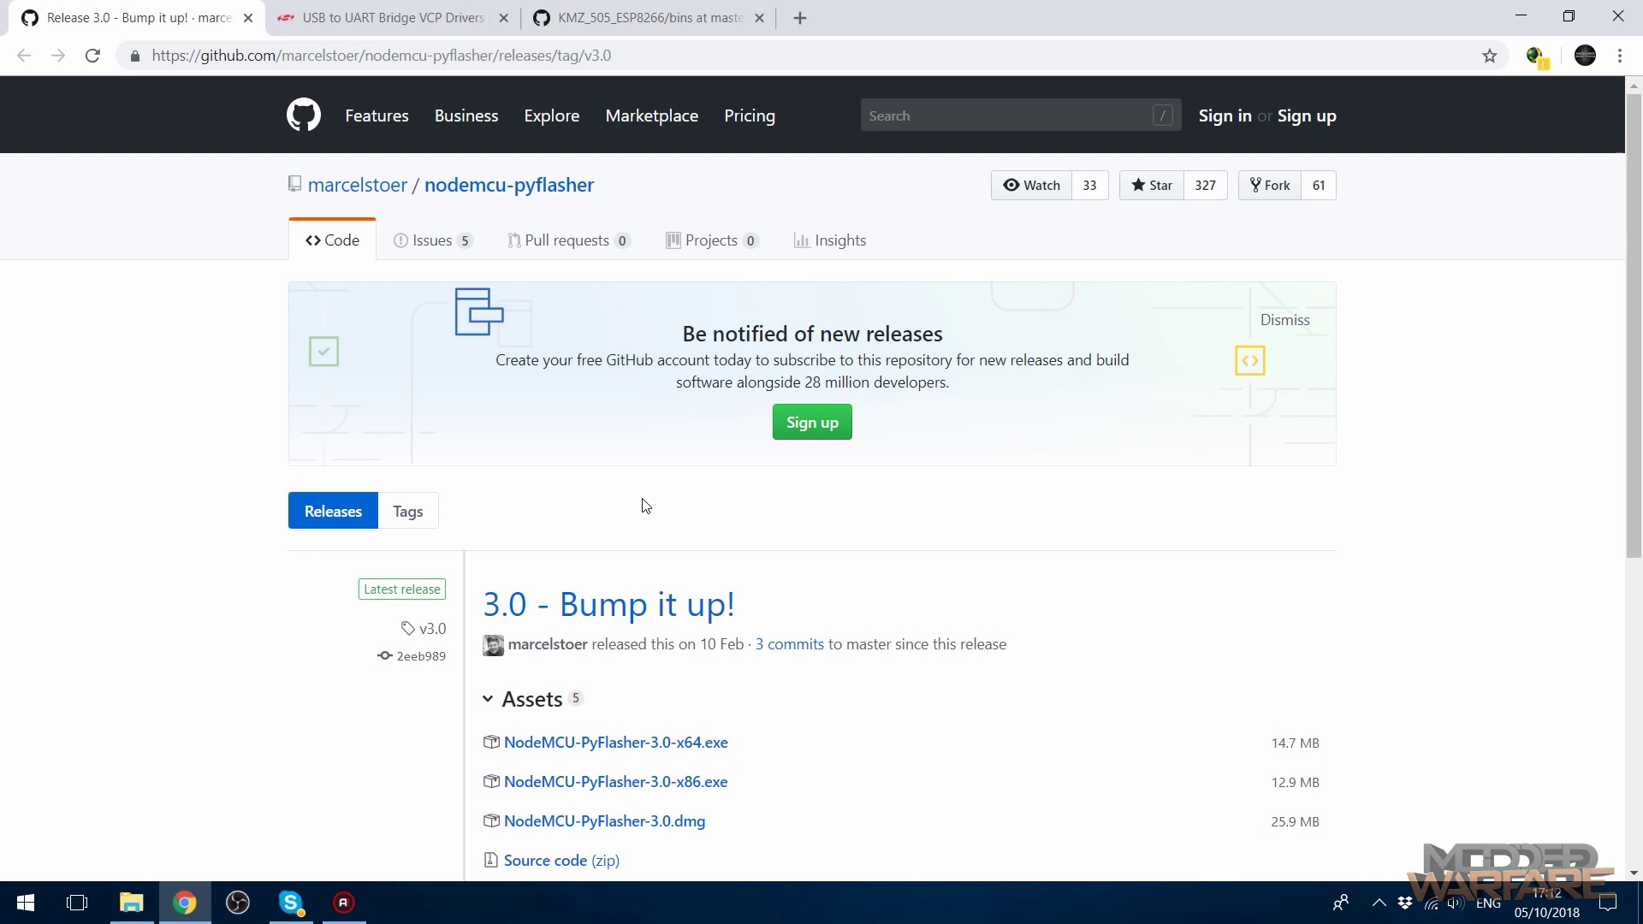
scroll(641, 506, down, 3)
scroll(860, 526, down, 1)
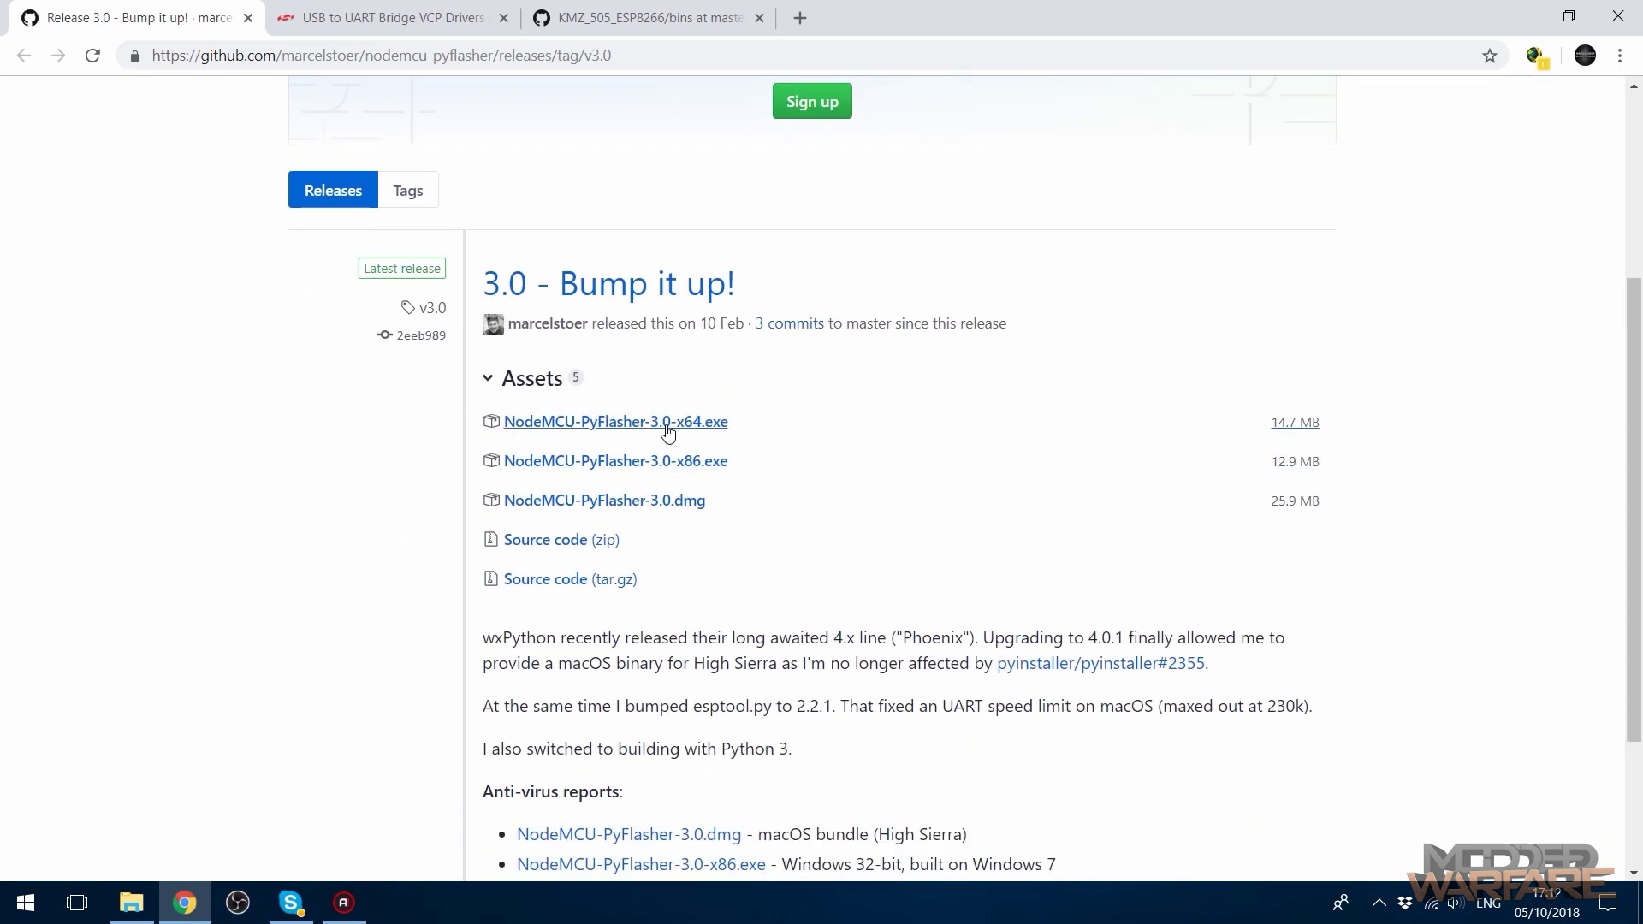
mouse_move(670, 424)
mouse_down()
mouse_move(693, 423)
mouse_move(674, 422)
mouse_up()
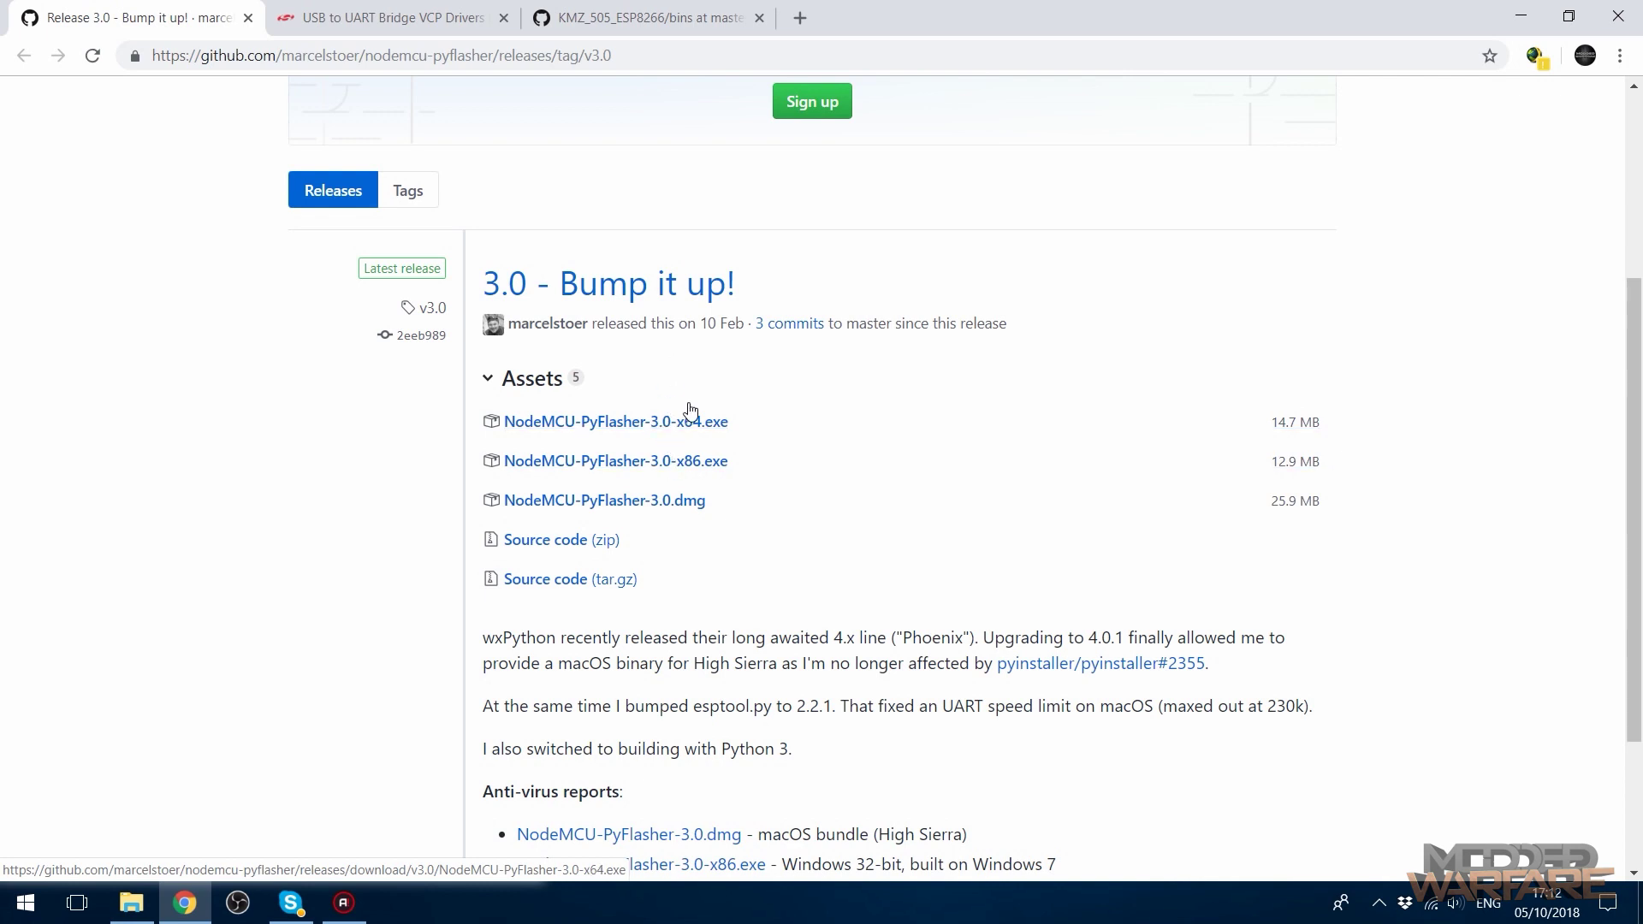
click(1509, 9)
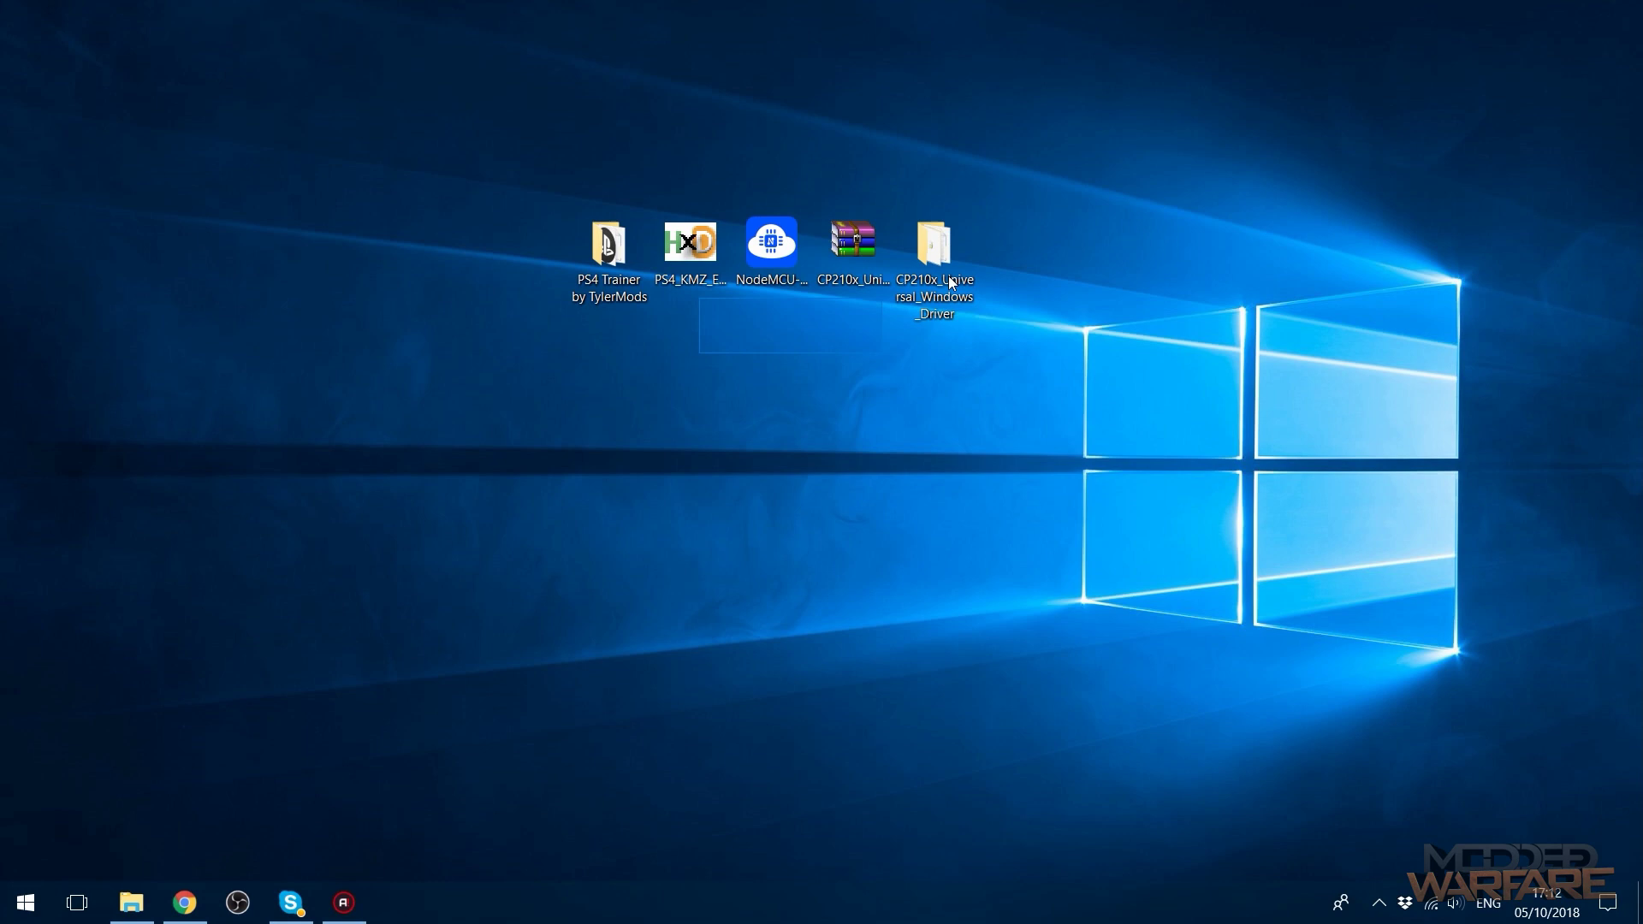
Open the extracted CP210x_Universal_Windows_Driver folder on the desktop
drag(1131, 217, 652, 352)
click(881, 466)
double_click(933, 248)
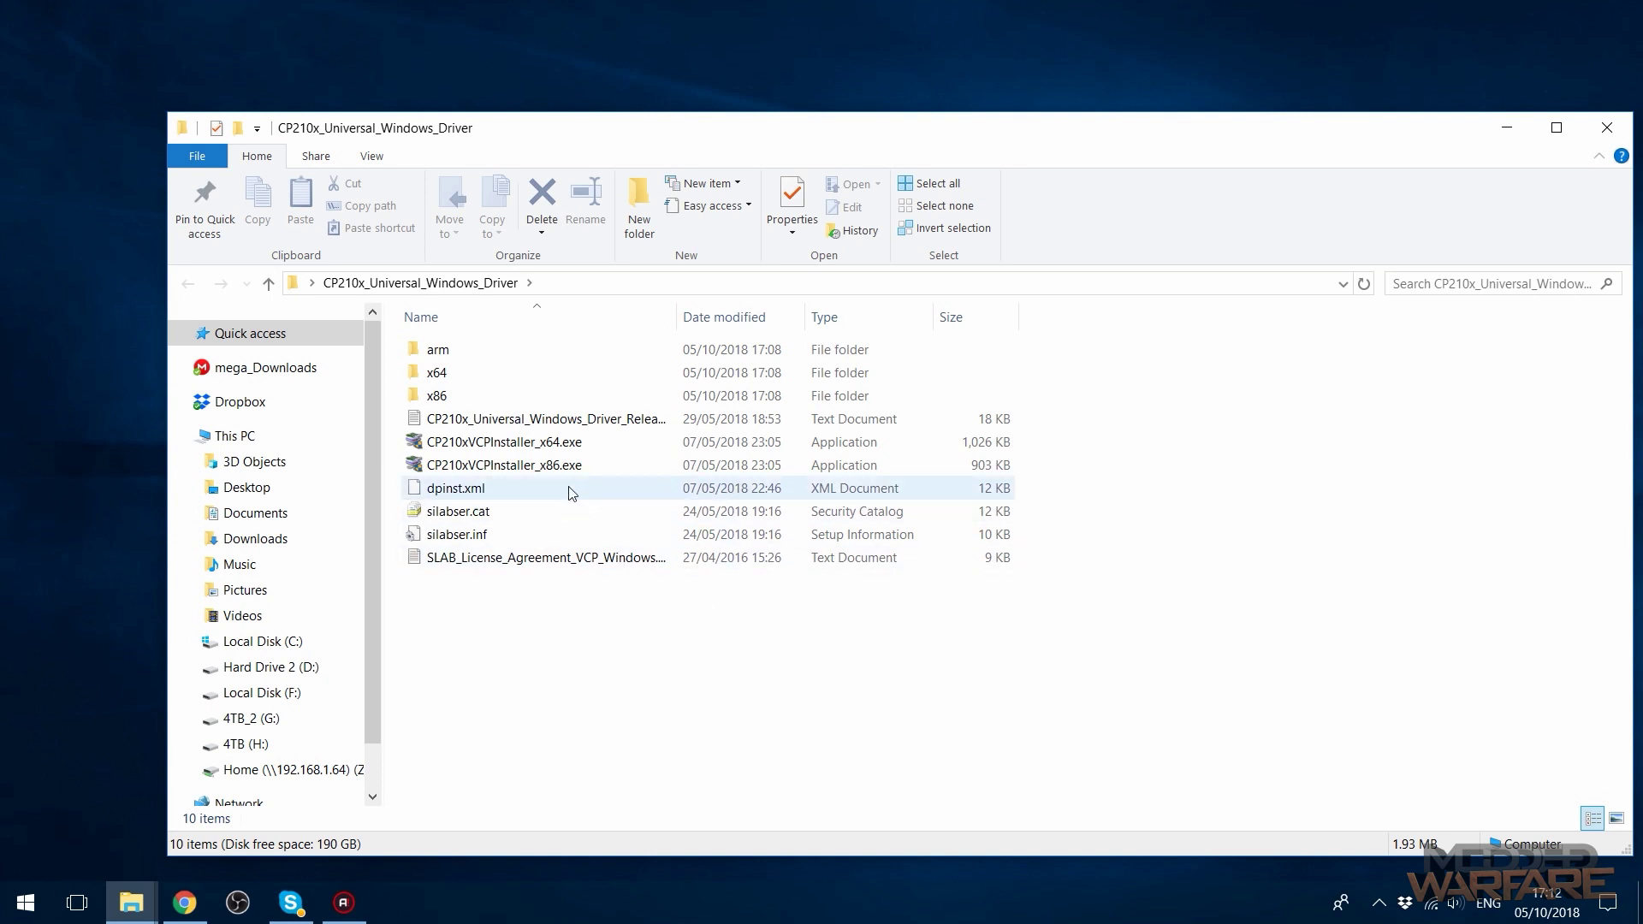
Run CP210xVCPInstaller_x64.exe, close the driver folder and complete the device driver installation wizard
click(539, 447)
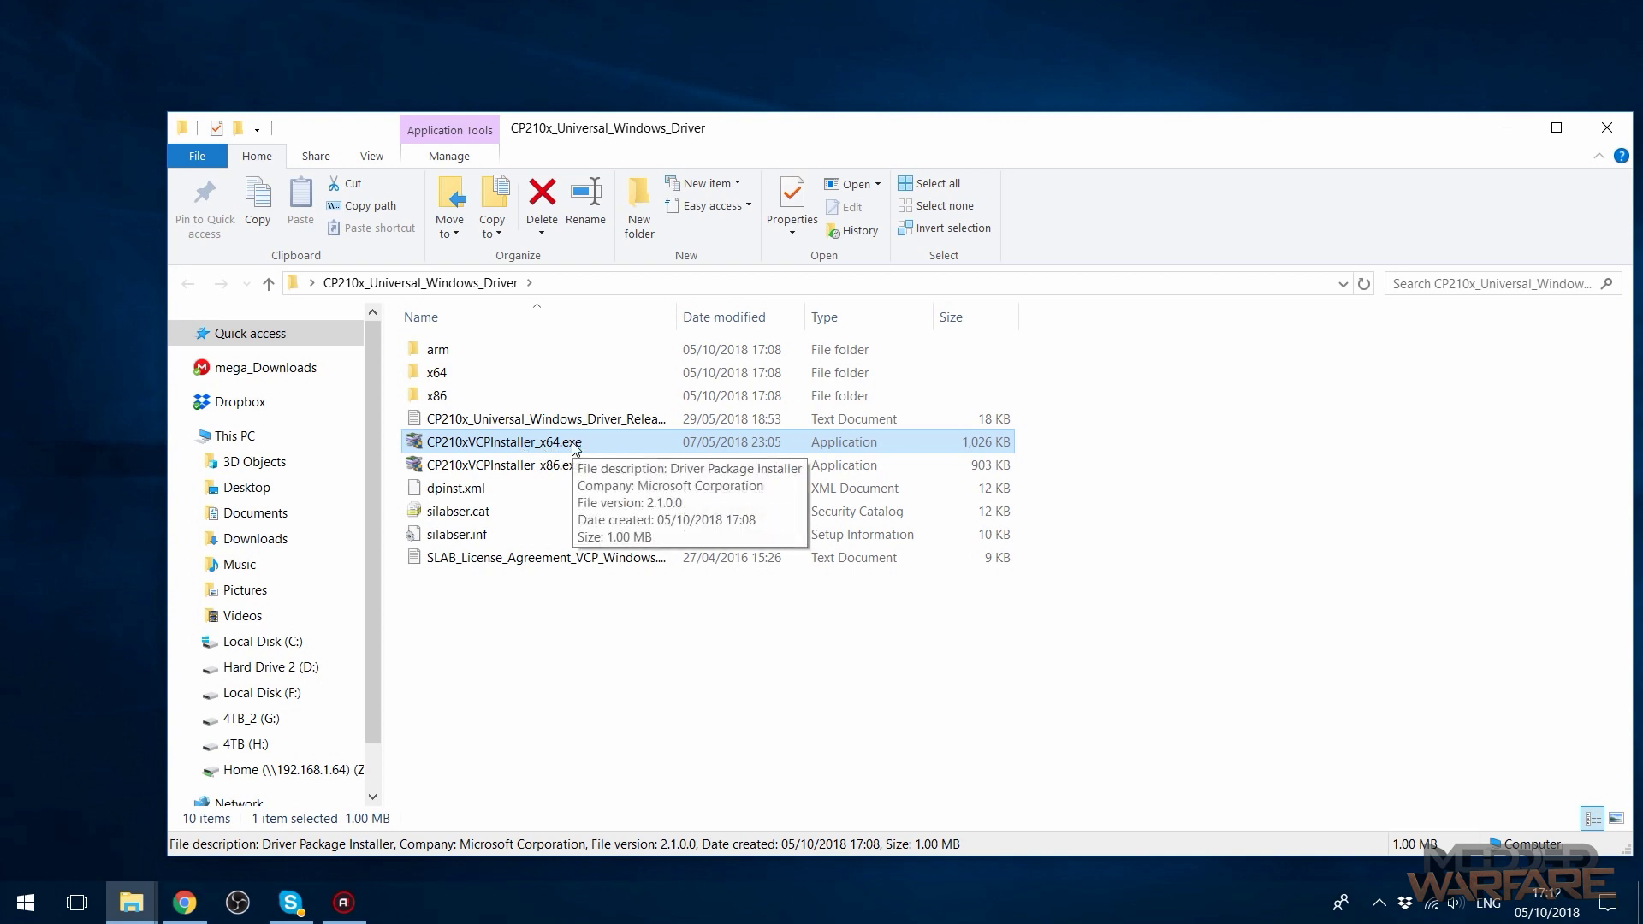
click(577, 467)
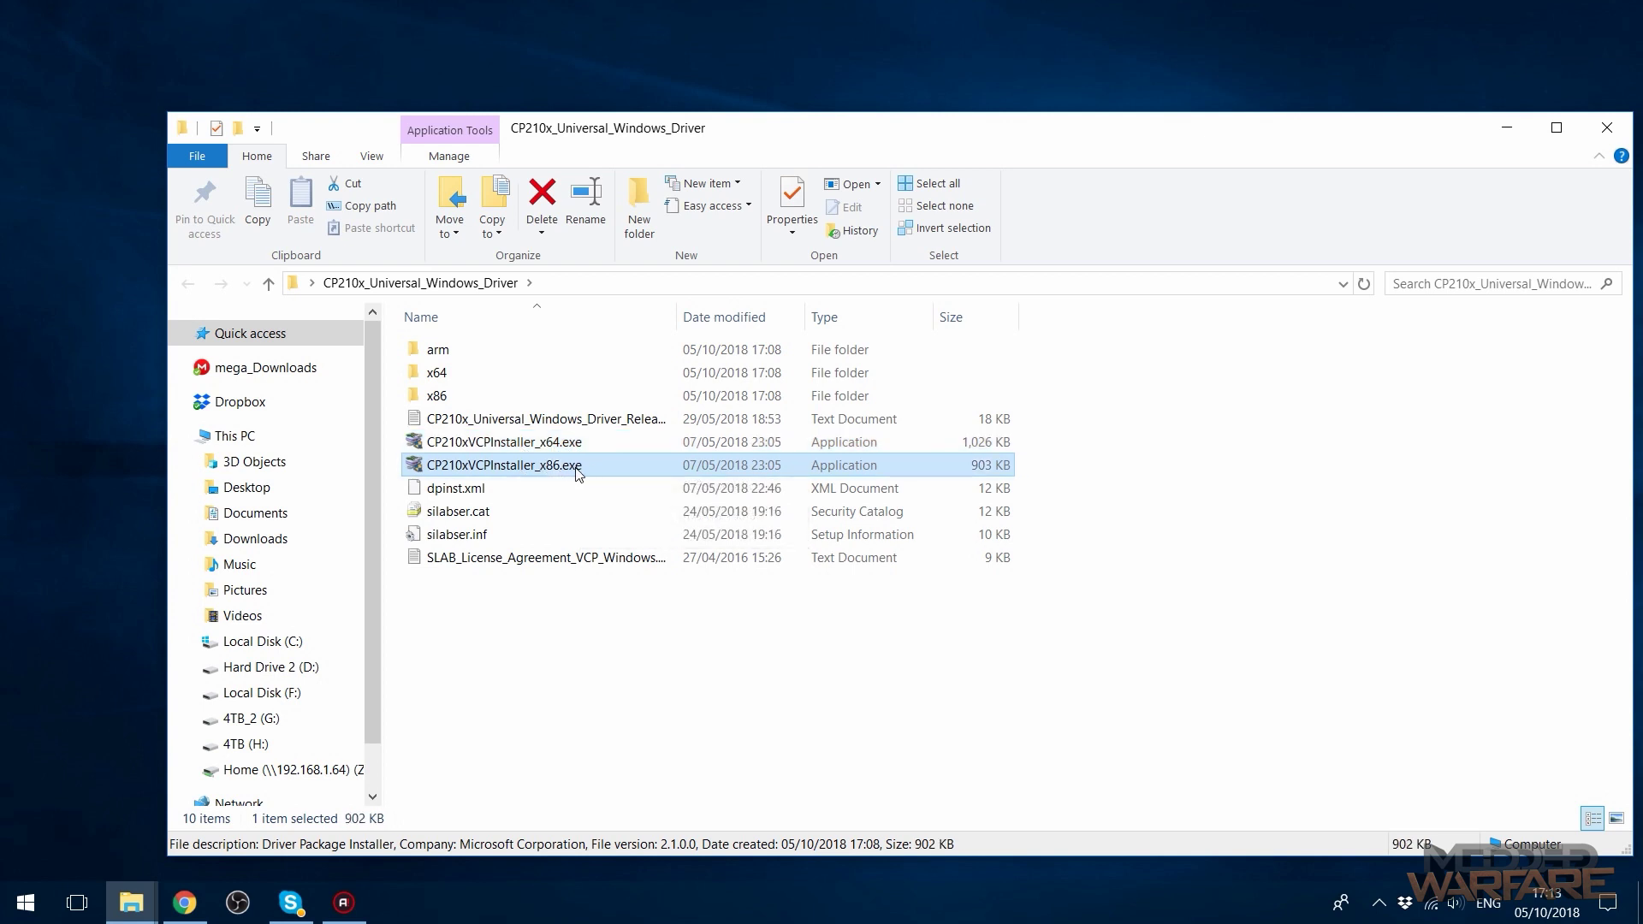
double_click(587, 442)
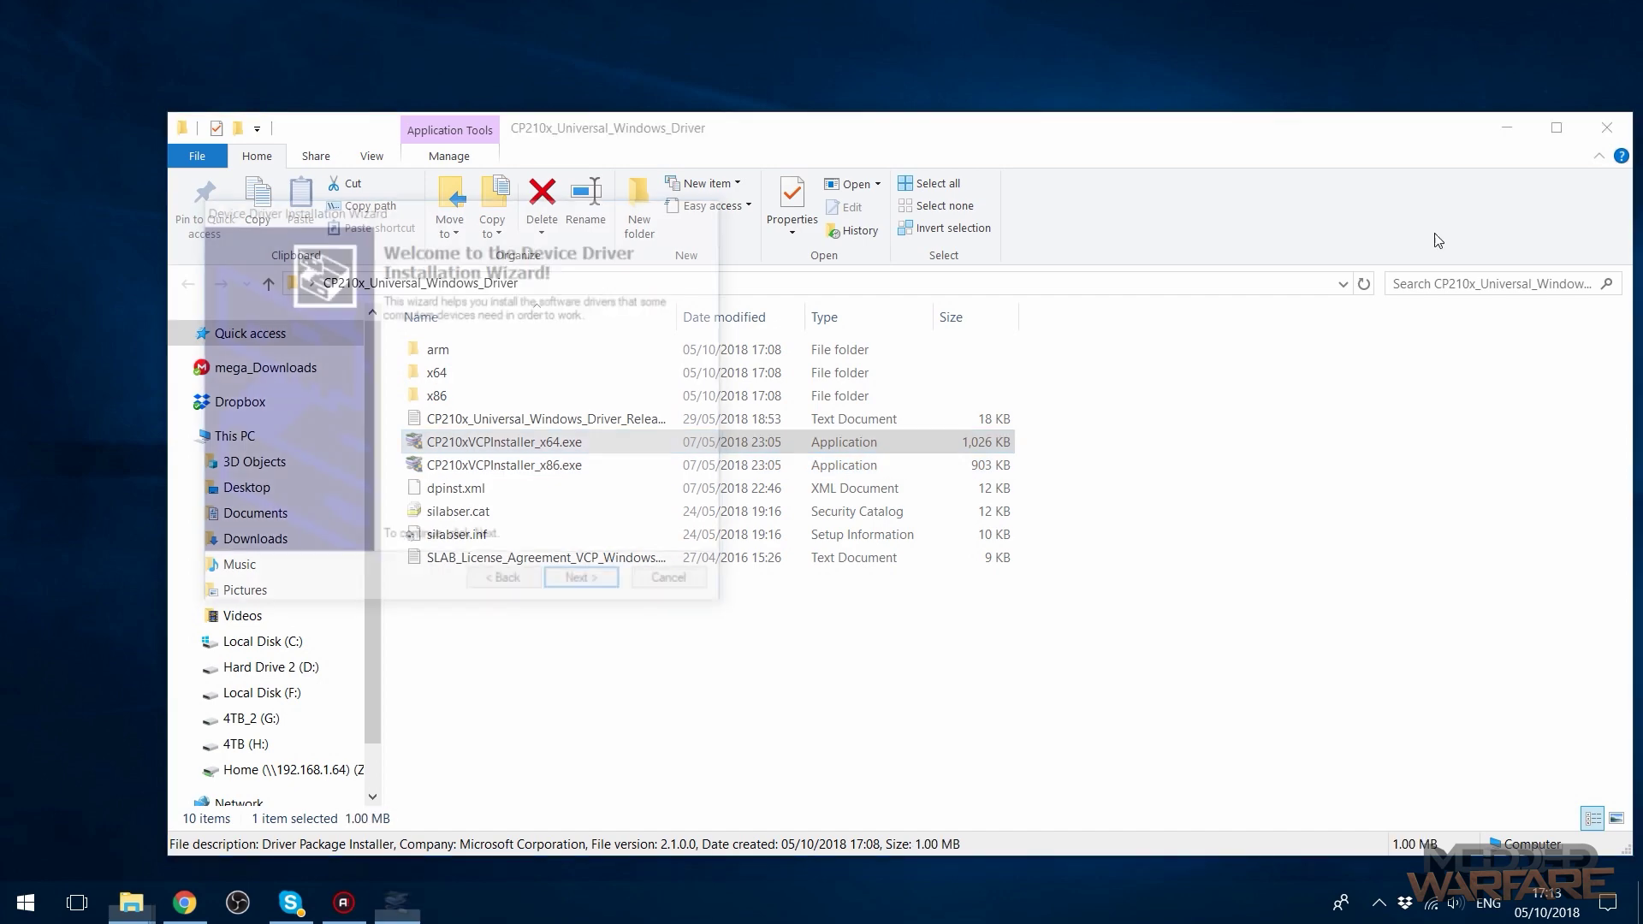
click(1579, 124)
click(577, 586)
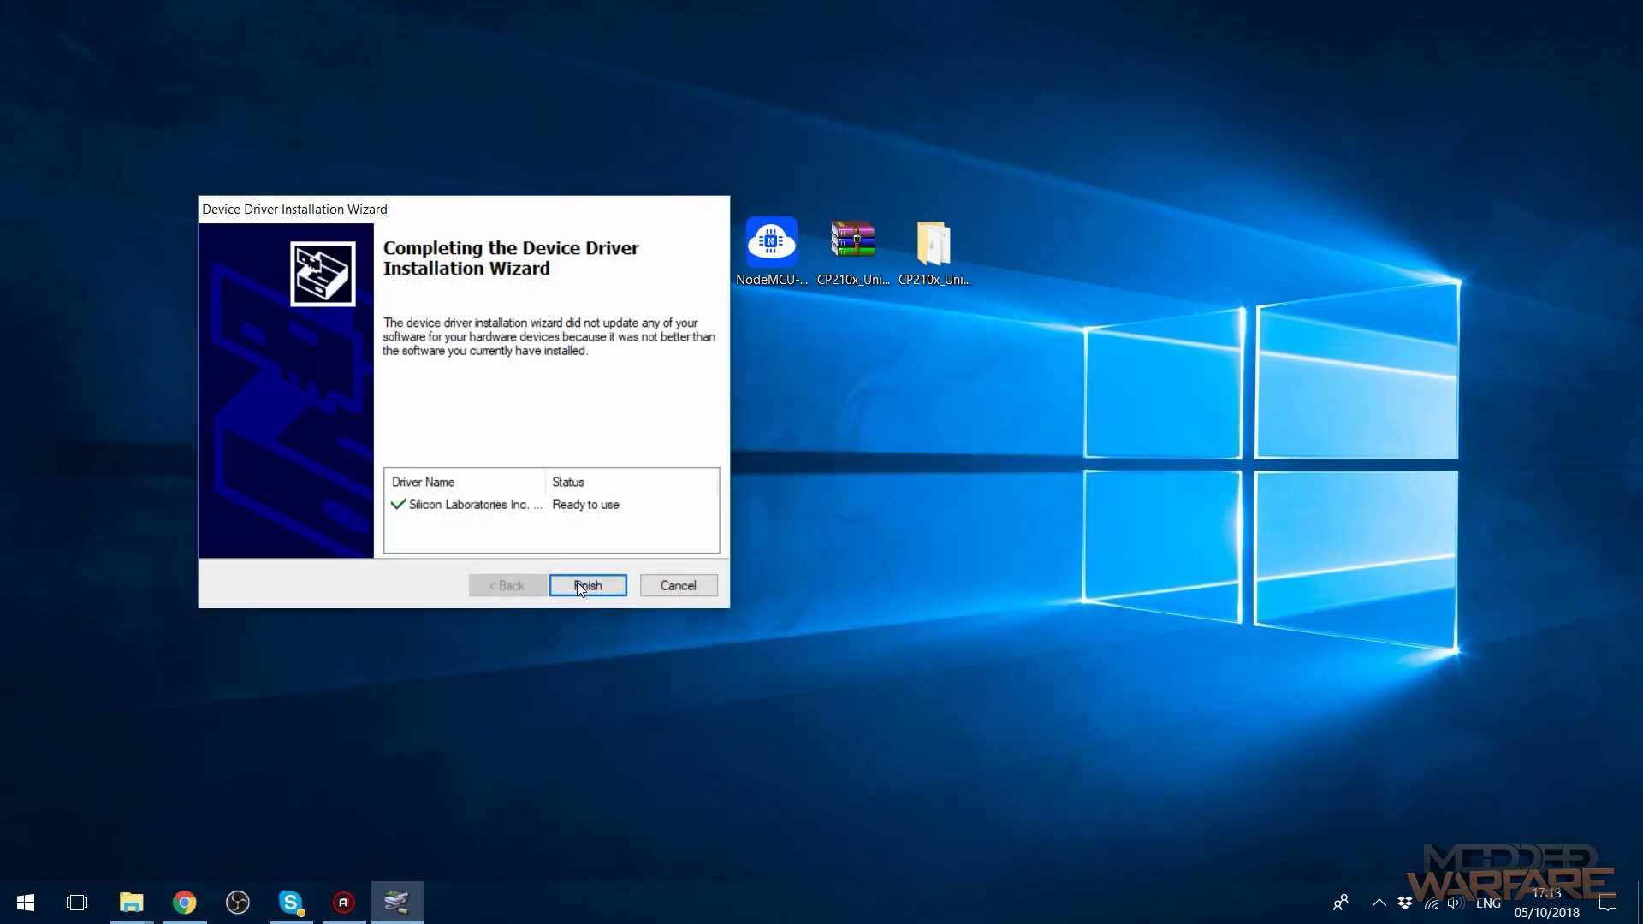
click(582, 586)
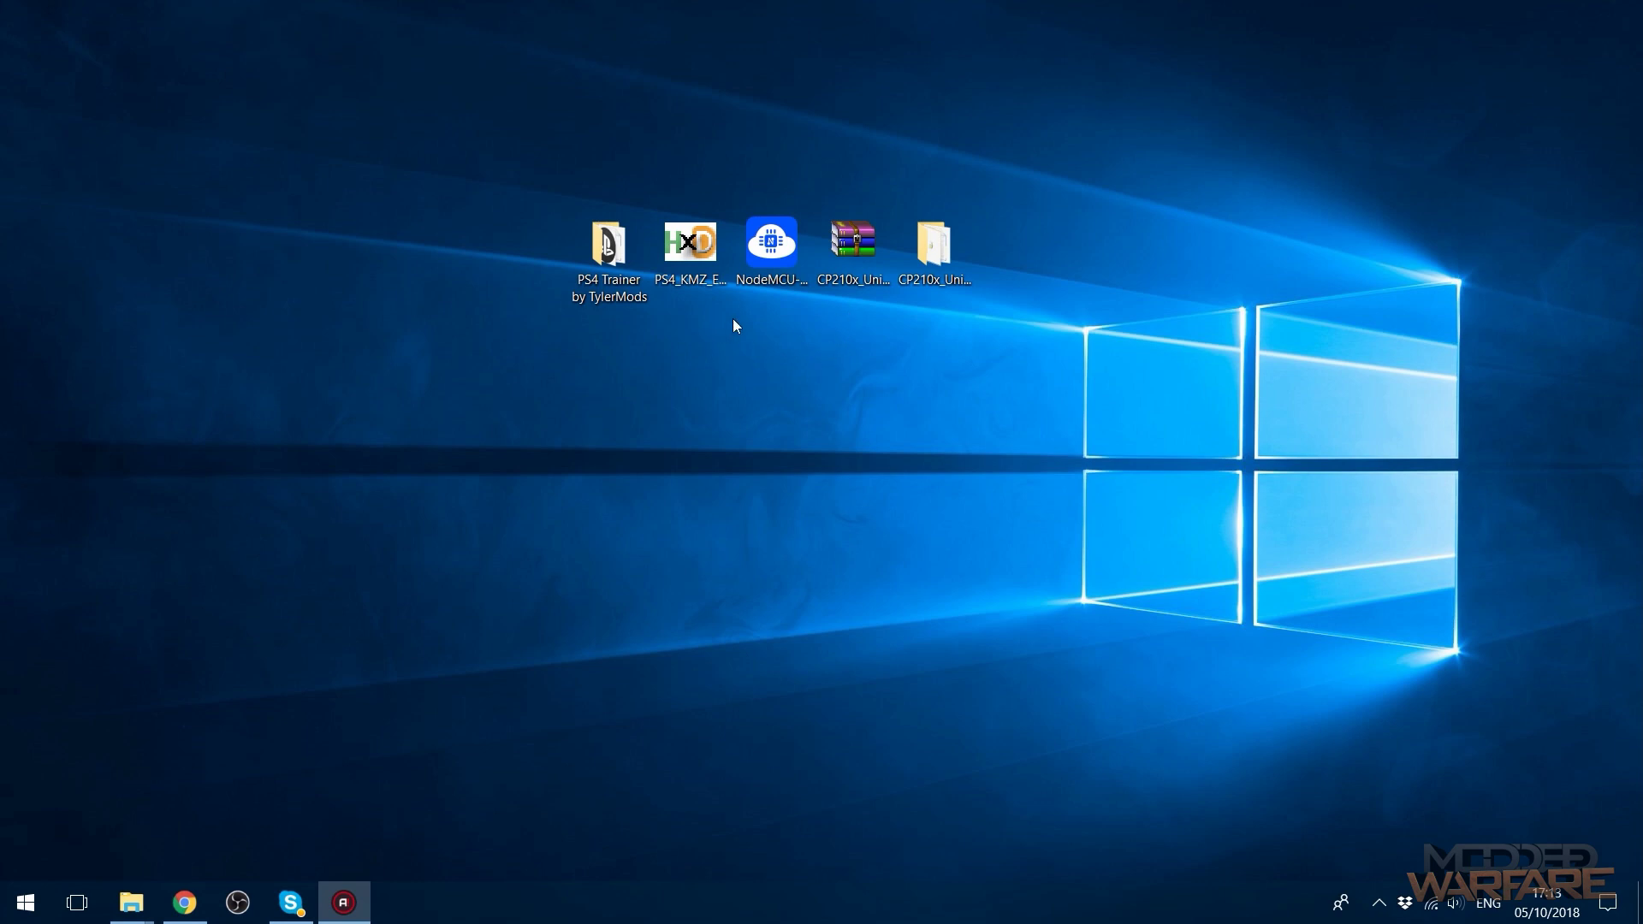
Launch NodeMCU PyFlasher from the desktop and set its serial port to COM3
double_click(770, 255)
click(889, 488)
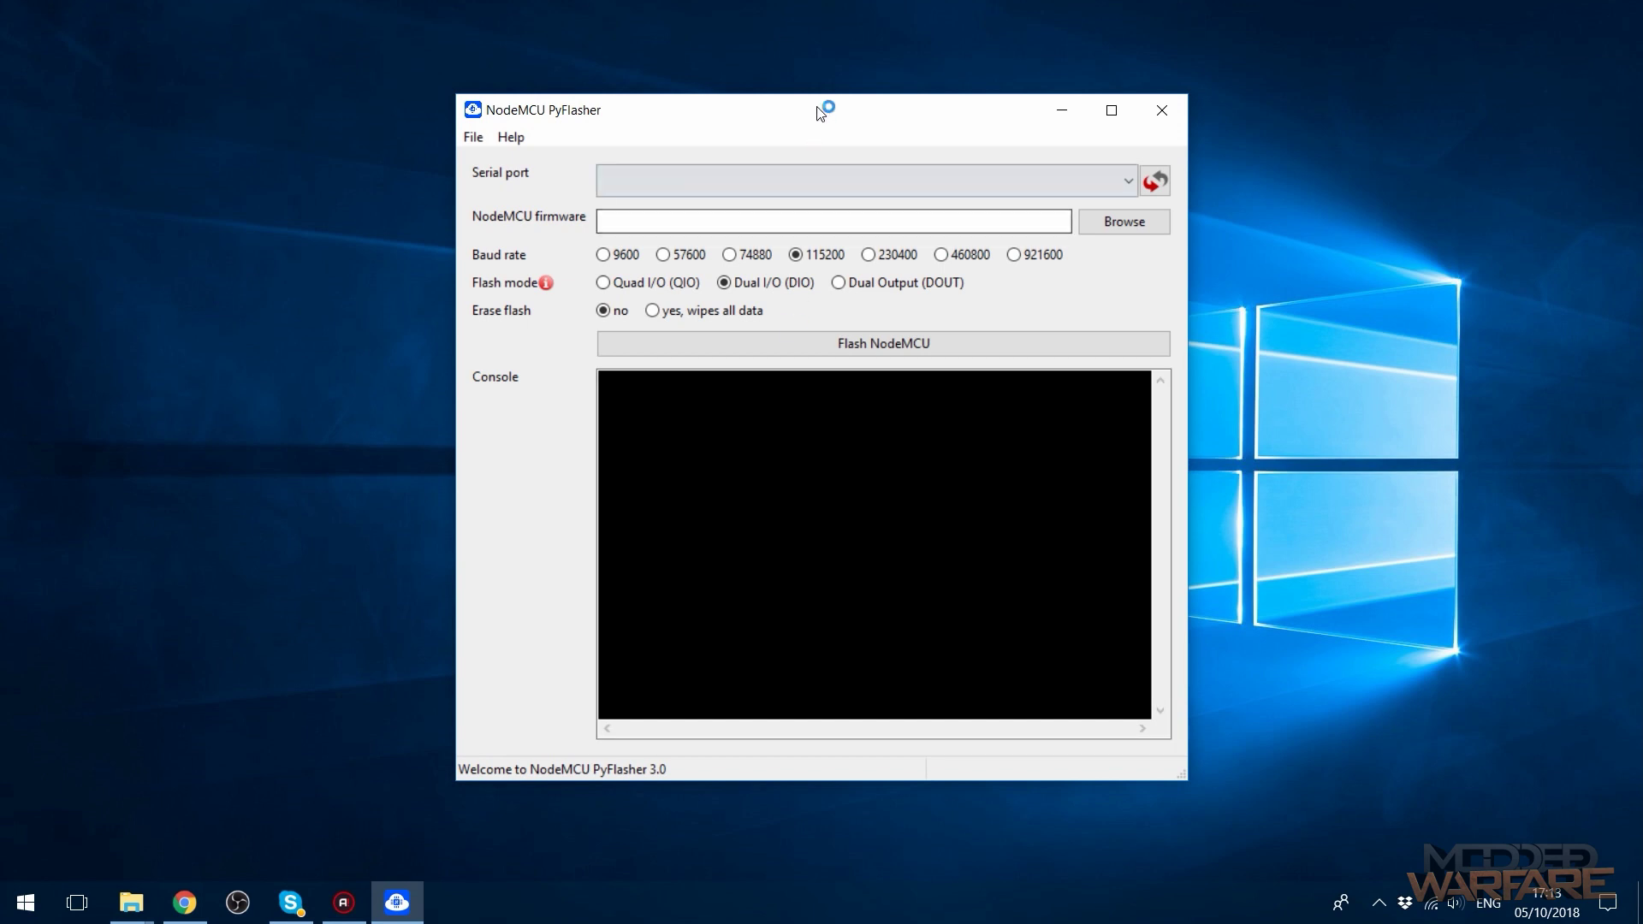
click(836, 193)
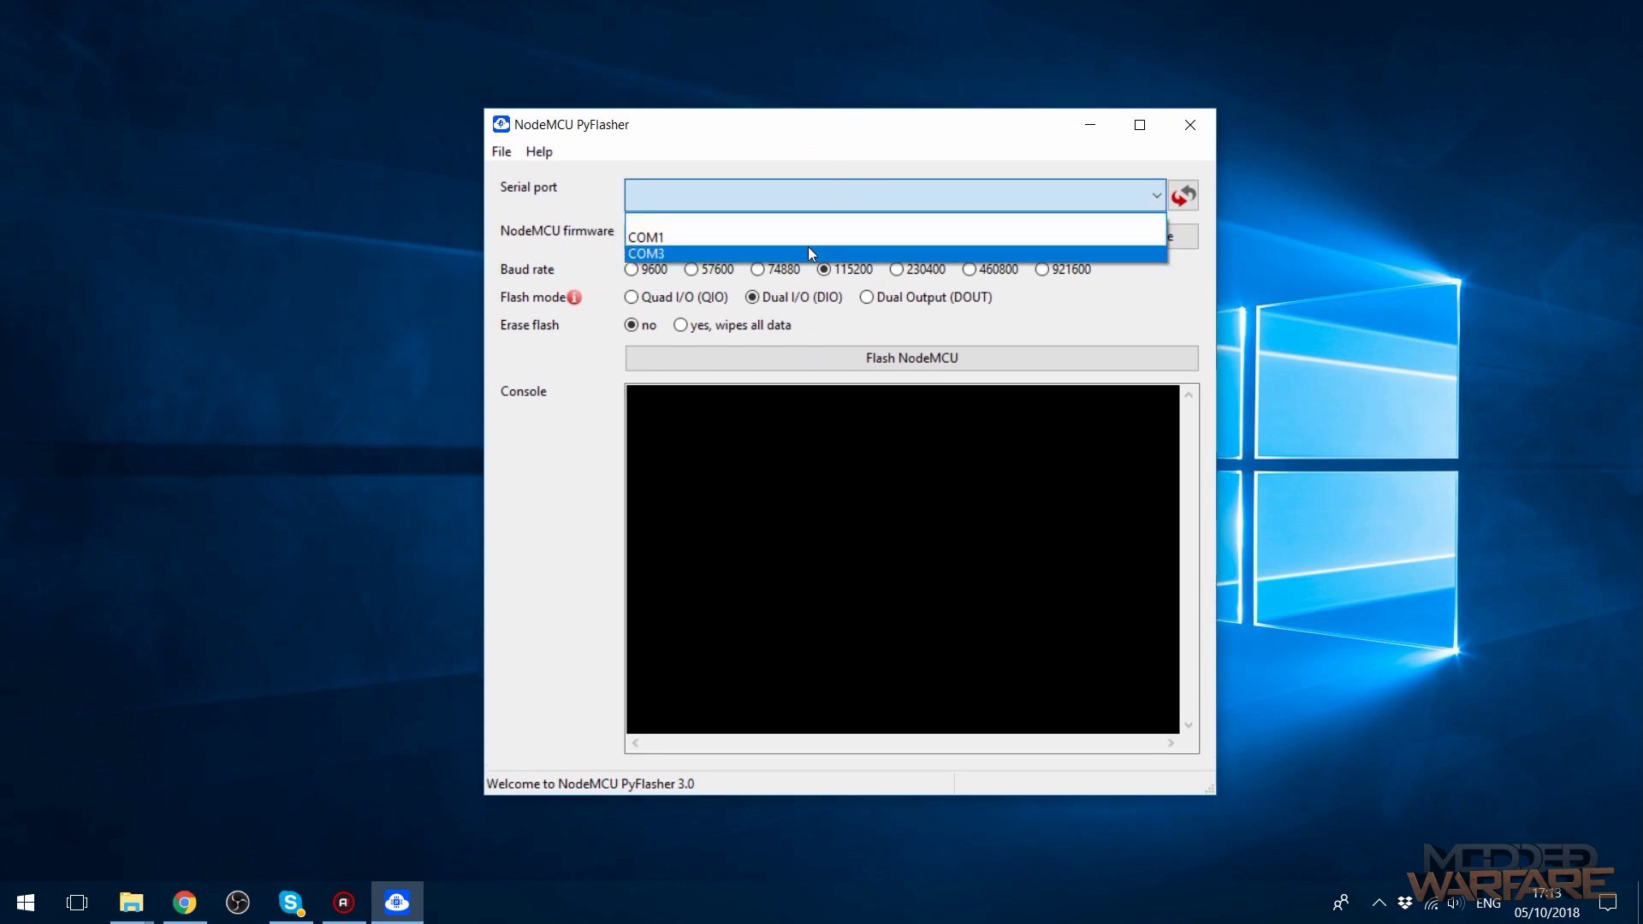
click(808, 248)
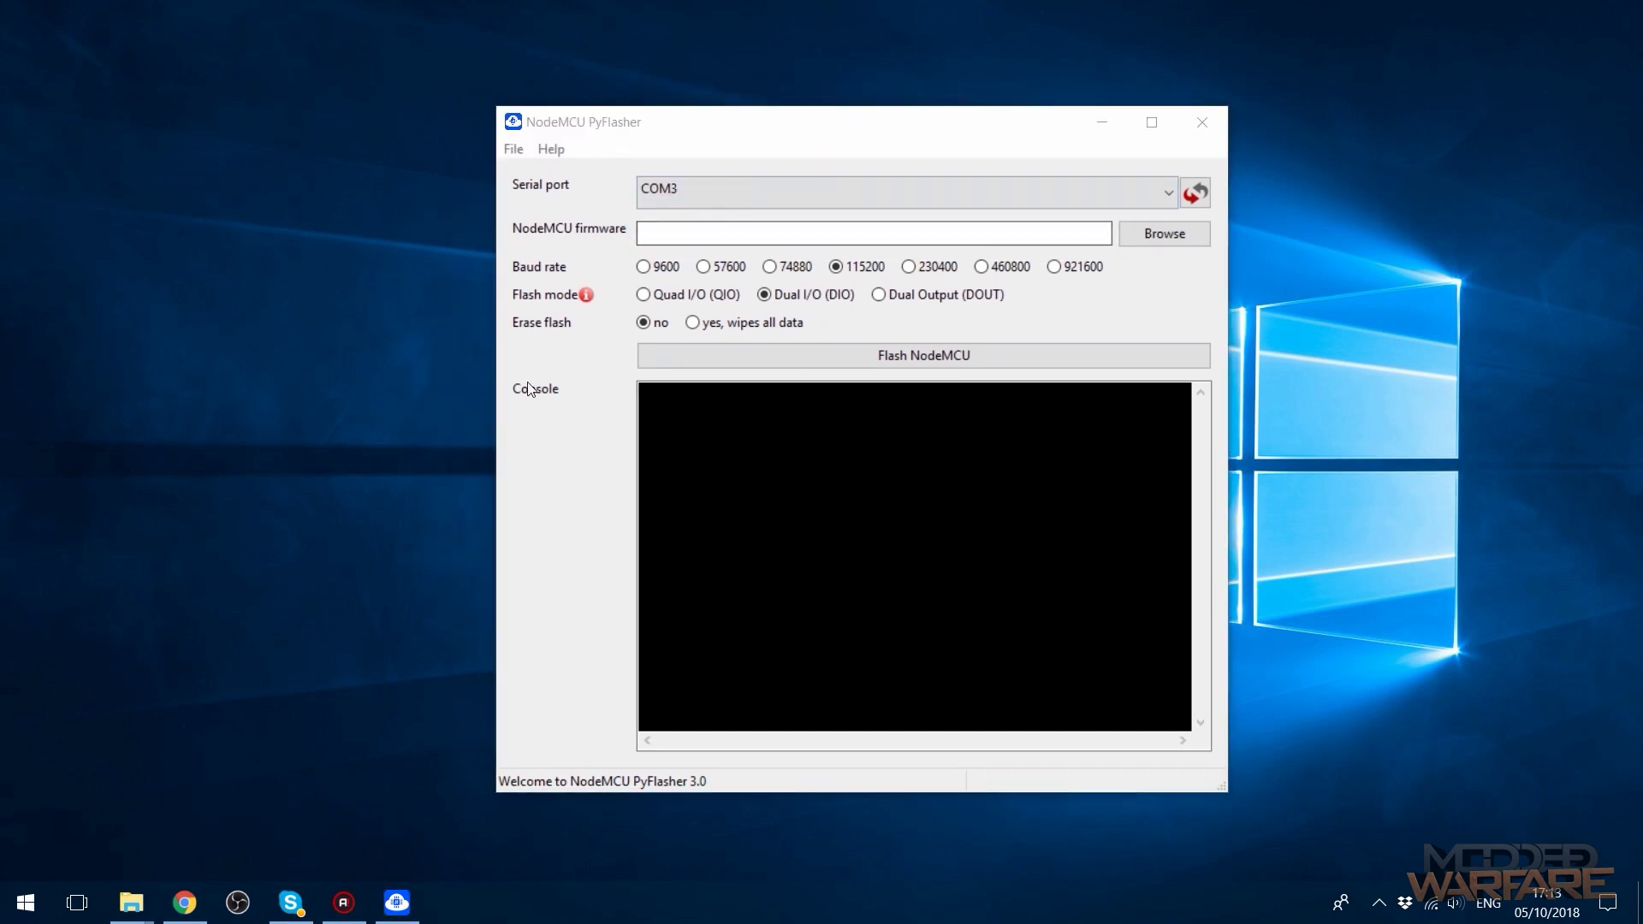
Search Windows for Device Manager, open it and move its window toward the middle of the screen
click(24, 901)
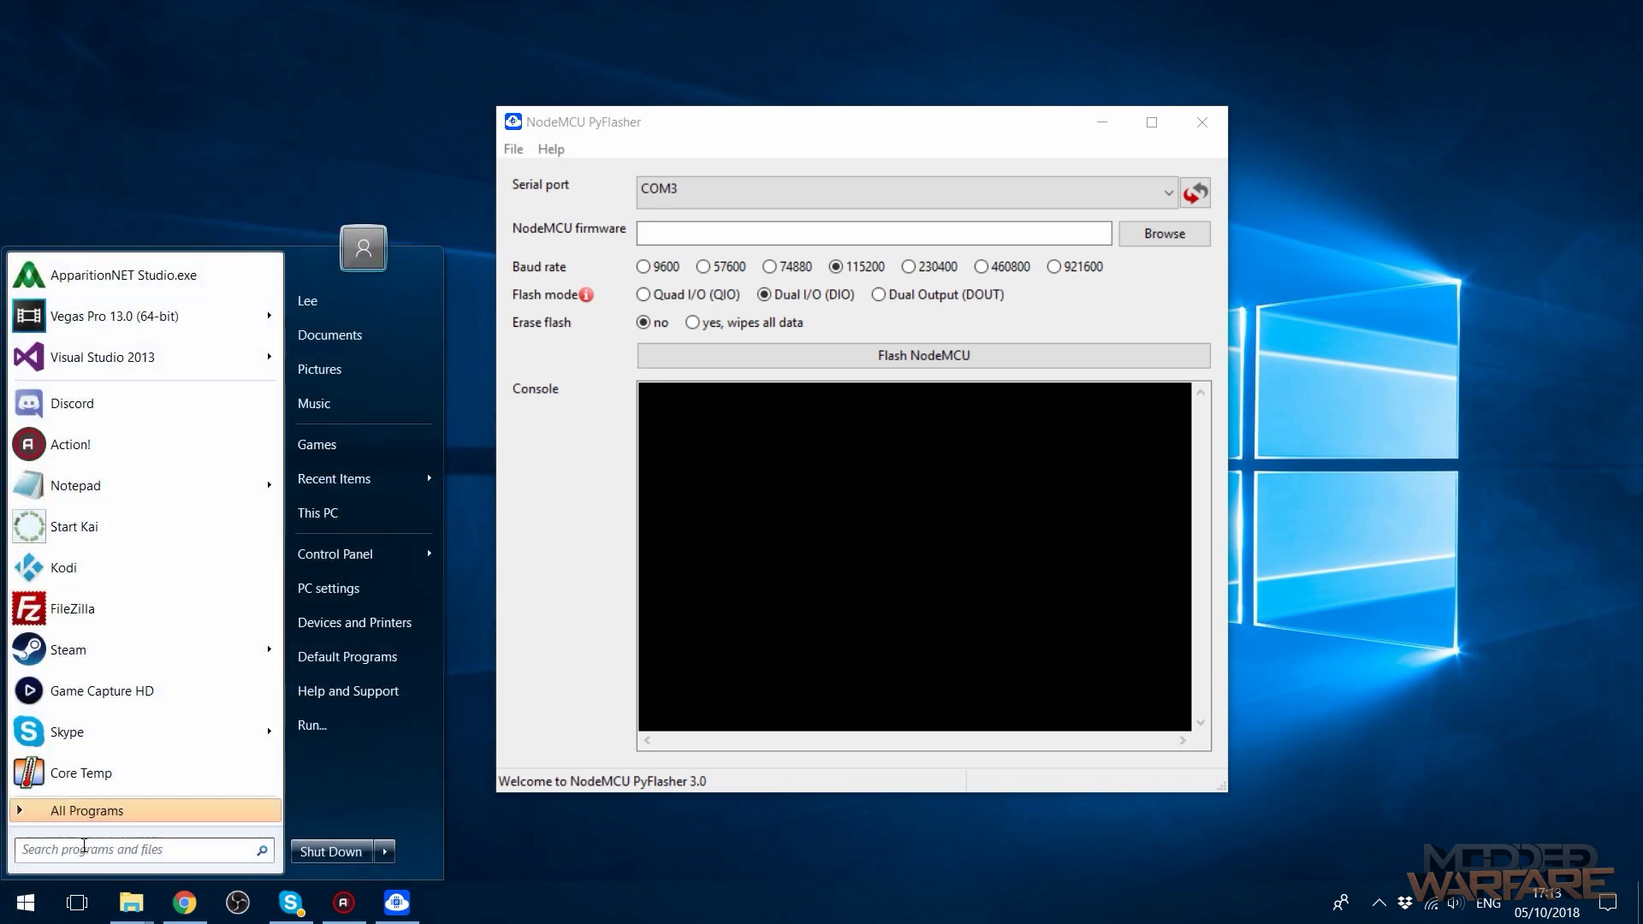
text(device ma)
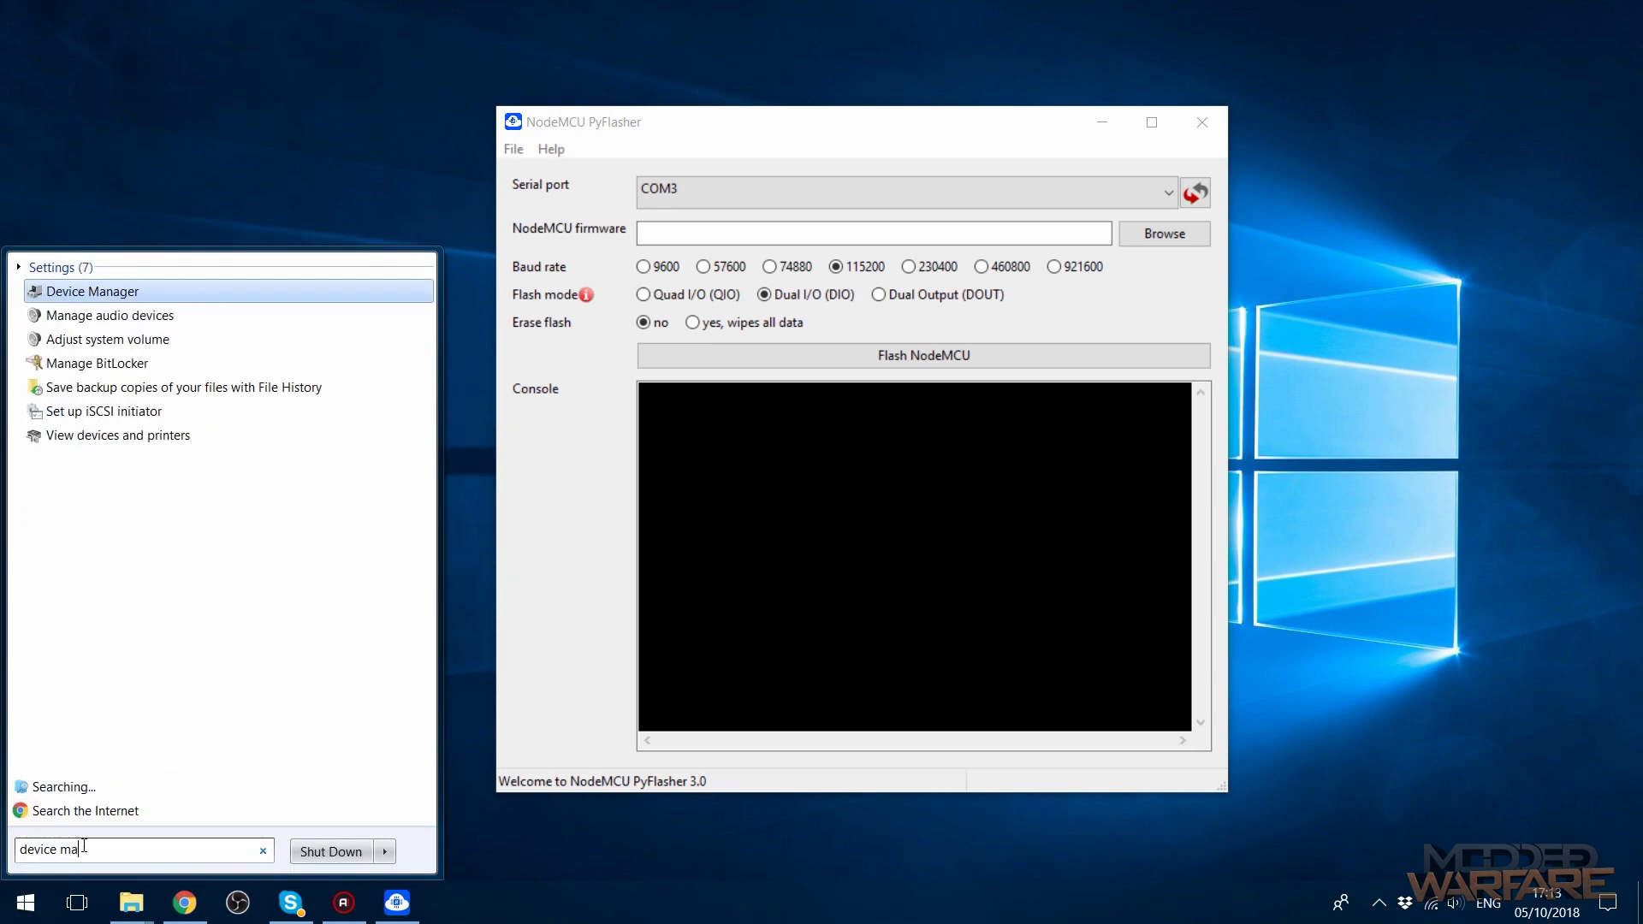
text(n)
key(Return)
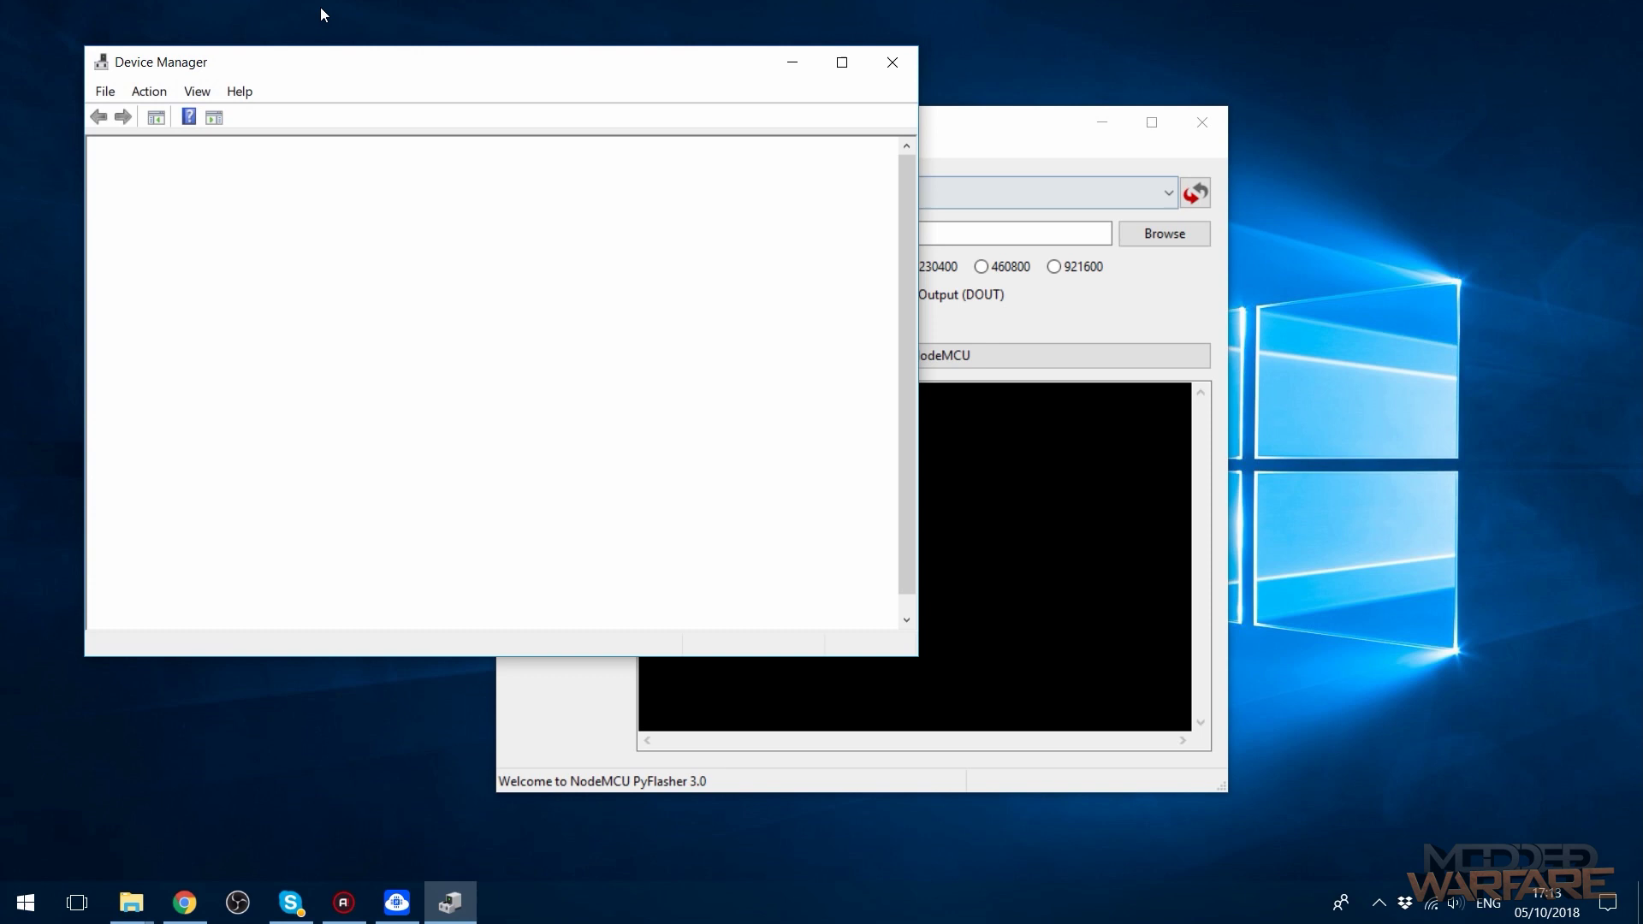
drag(359, 66, 589, 167)
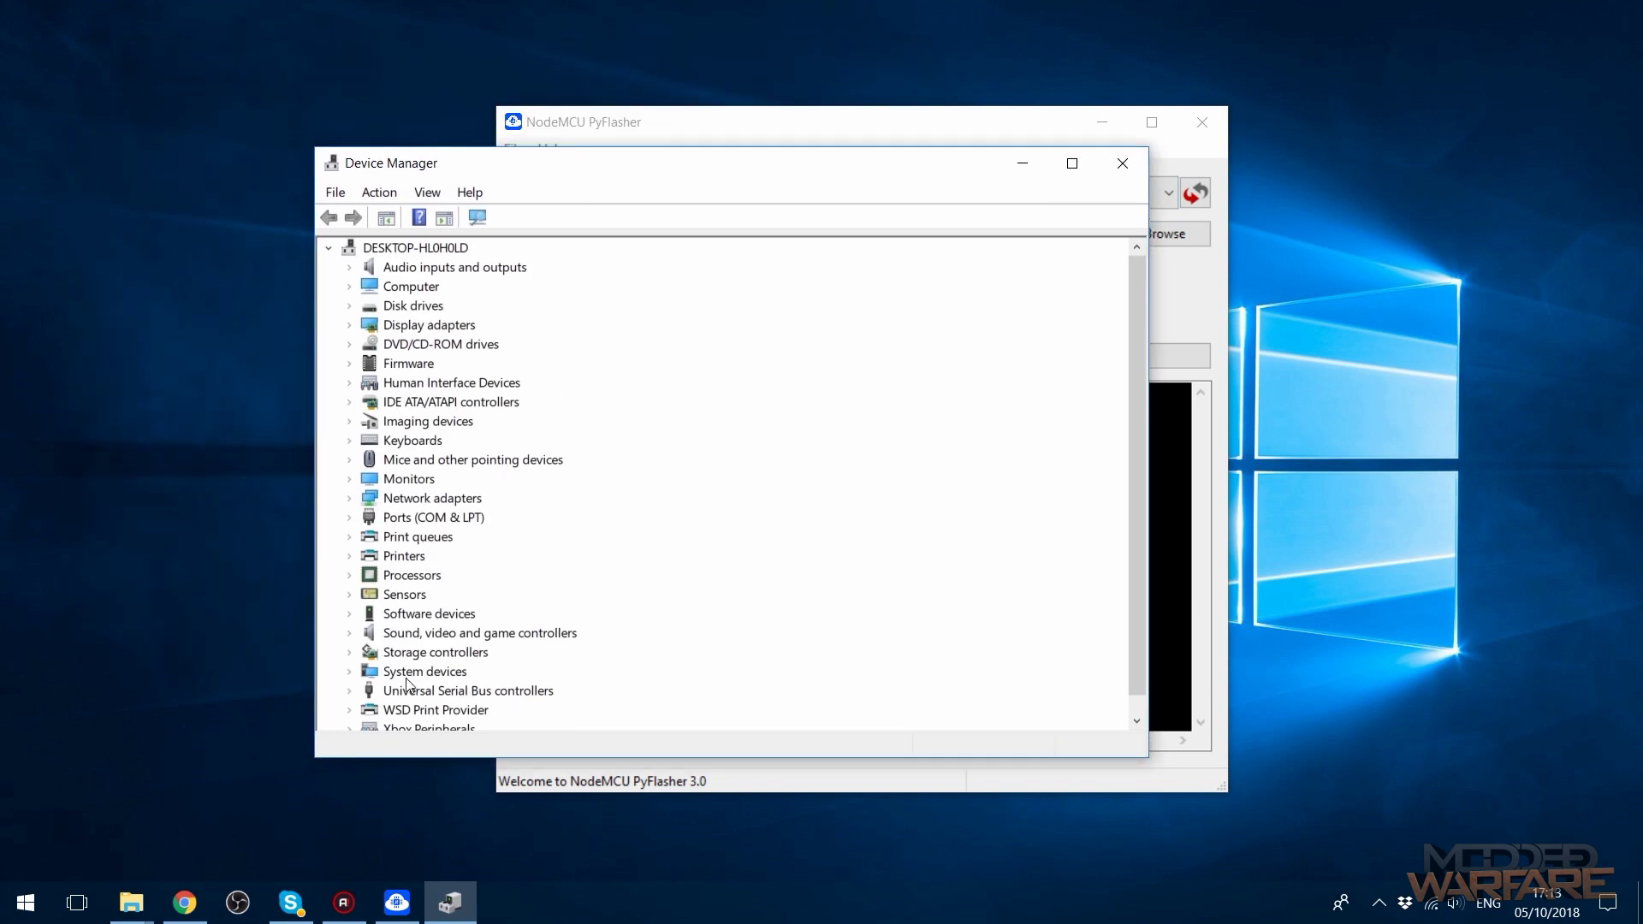
Check the Ports (COM & LPT) devices for the Silicon Labs CP210x USB to UART Bridge port number, and close Device Manager
scroll(407, 684, down, 1)
click(408, 505)
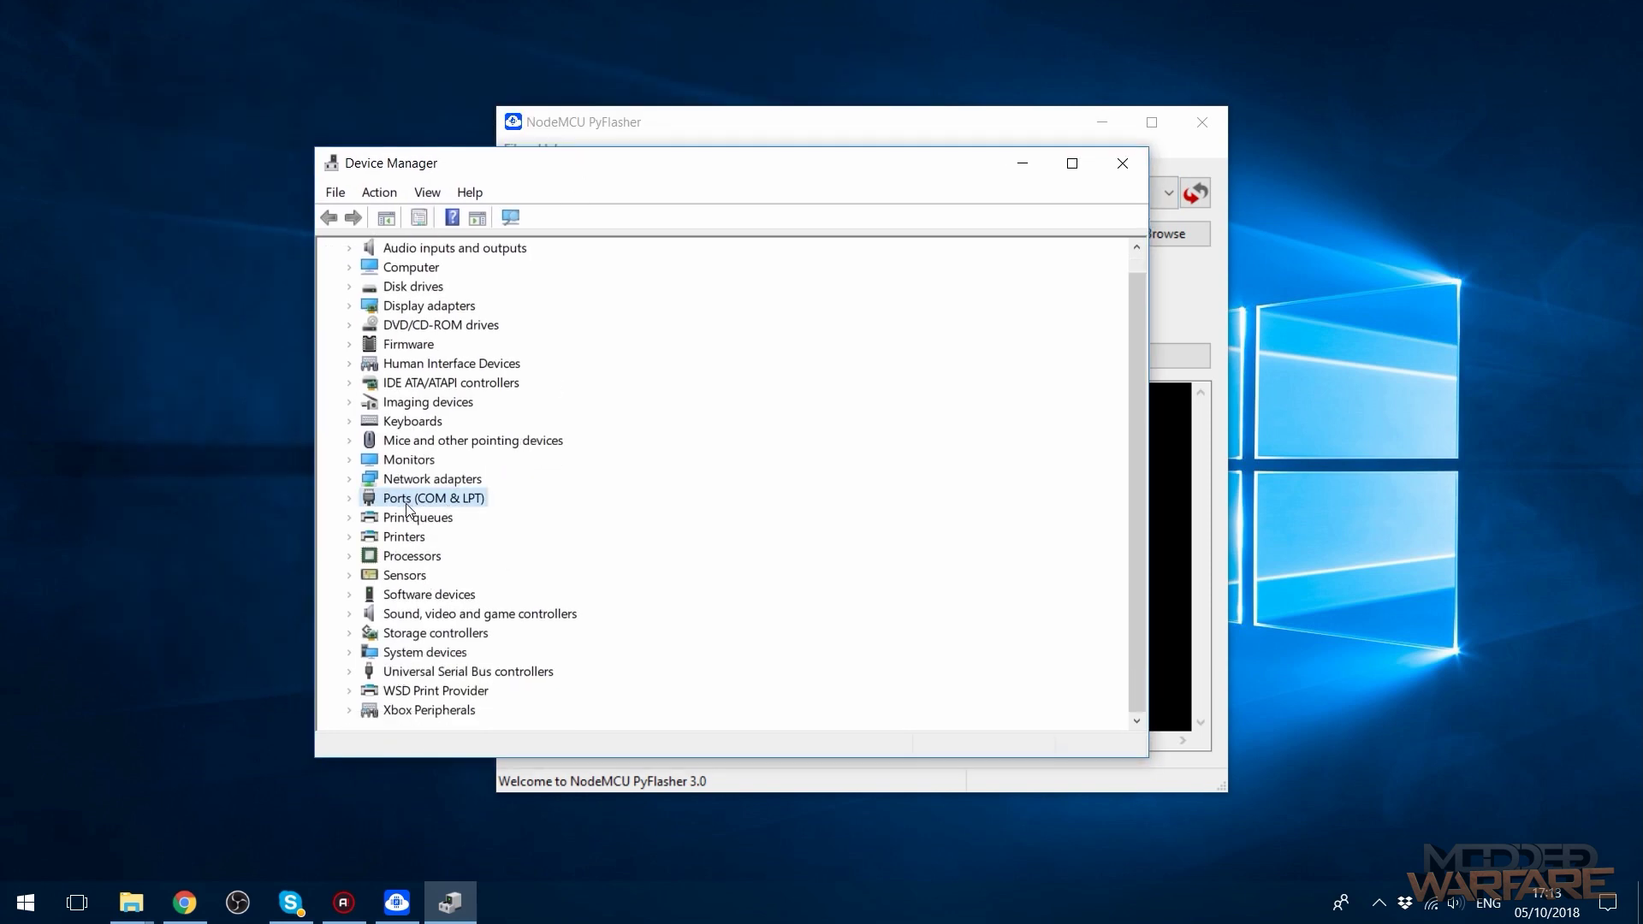
click(352, 500)
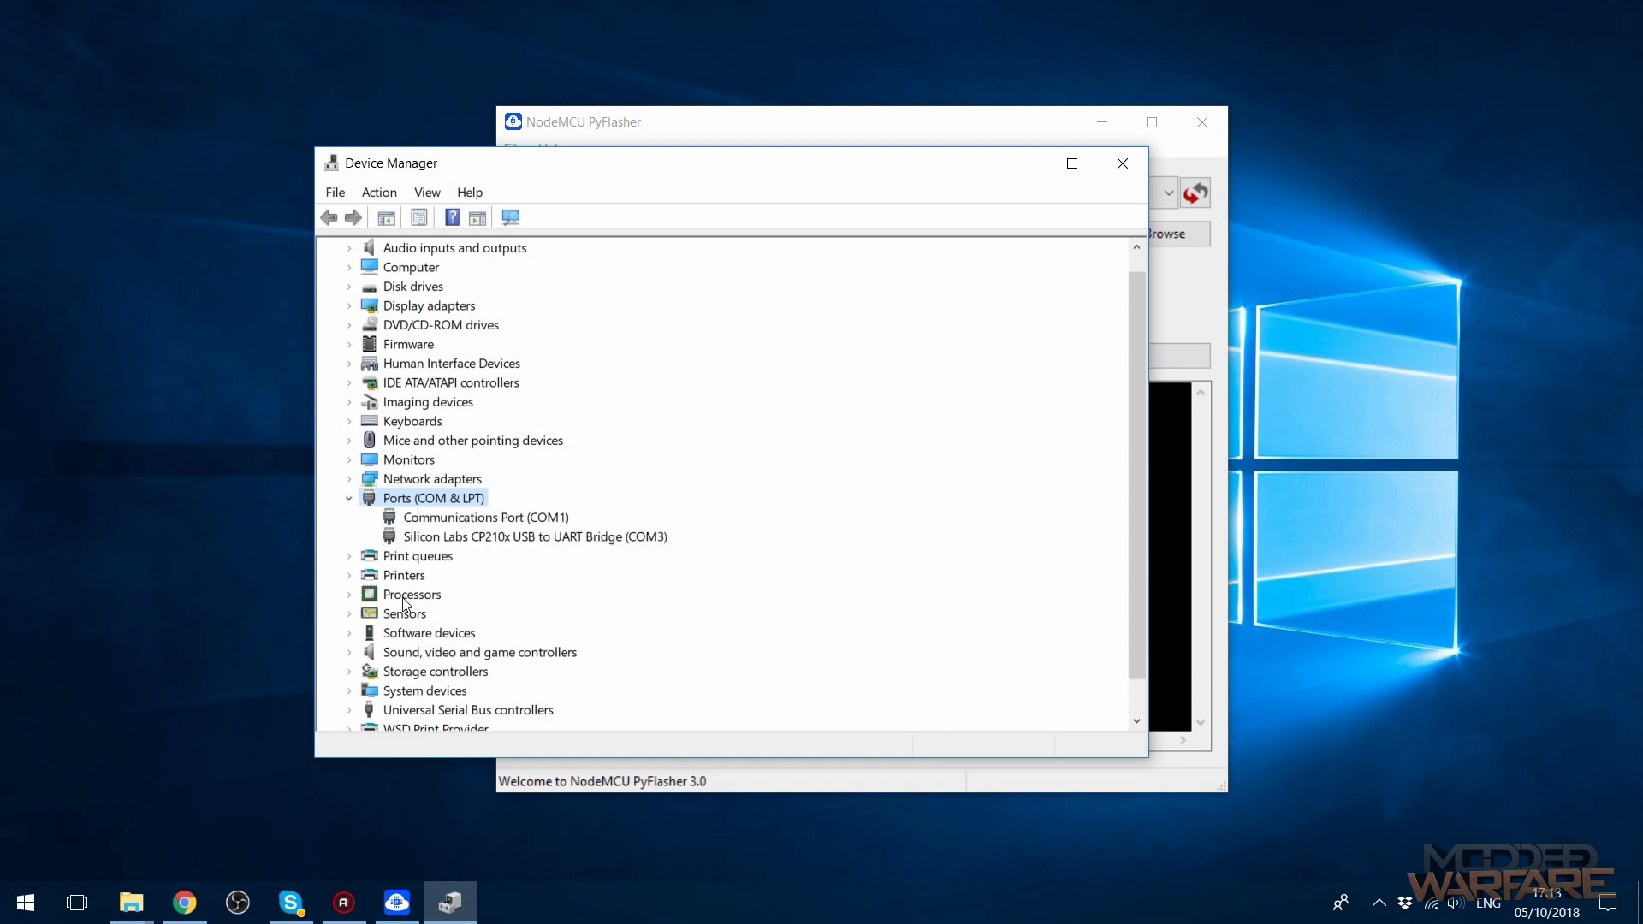
click(436, 539)
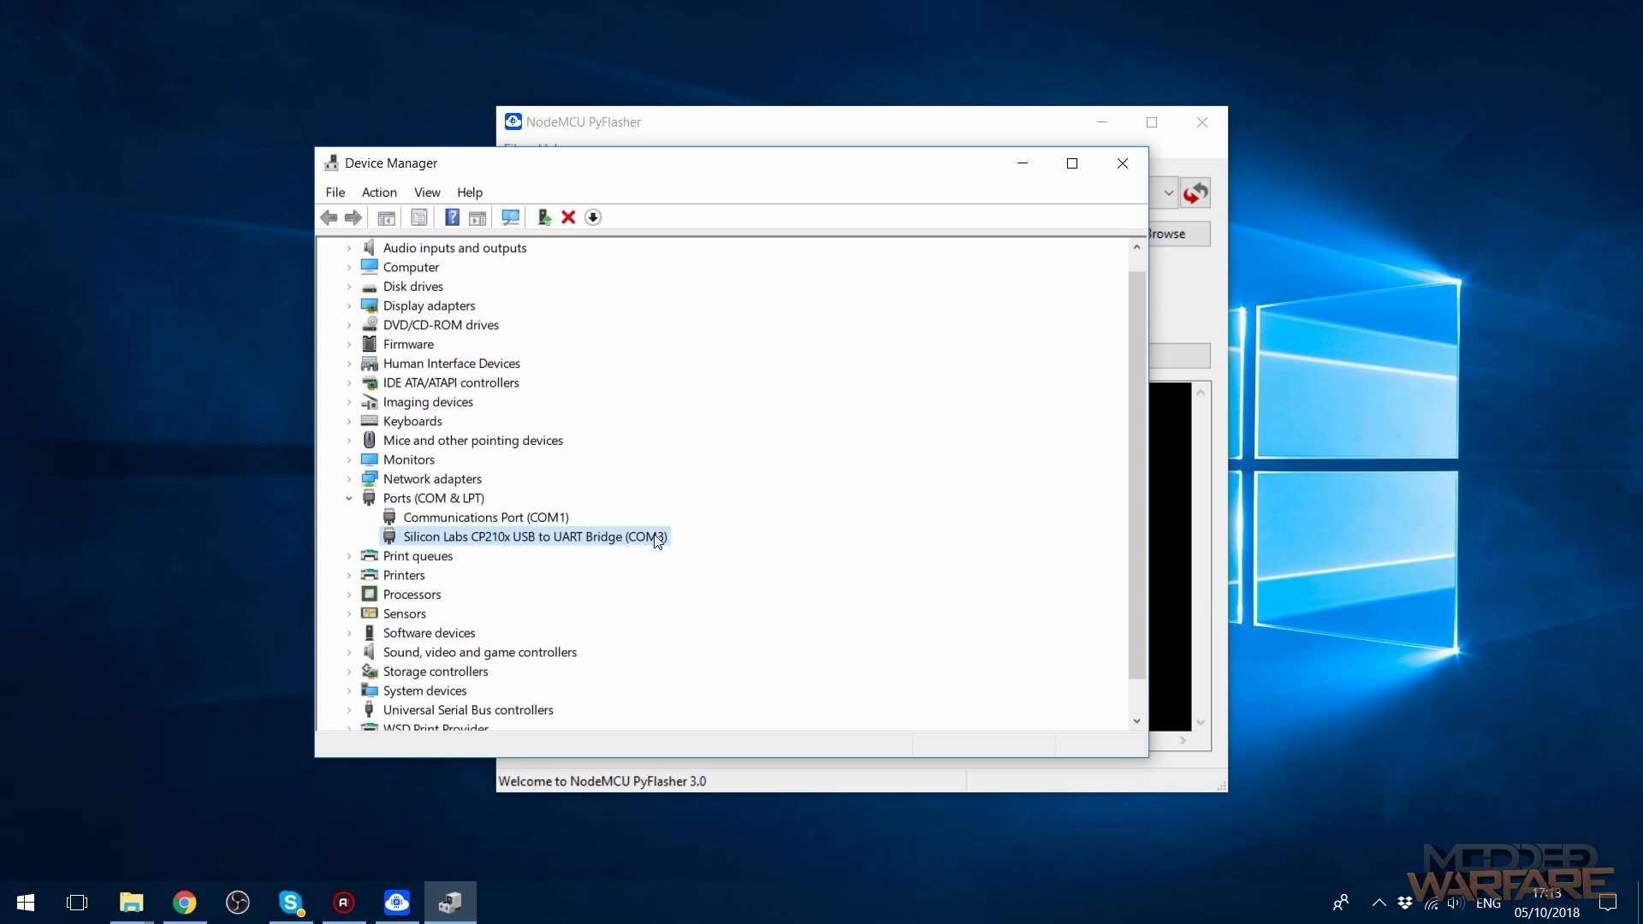
click(1115, 156)
Keep COM3 as the PyFlasher serial port and load PS4_KMZ_ESP8266_v2.7_Complete.bin from D:\Desktop as the NodeMCU firmware
click(692, 188)
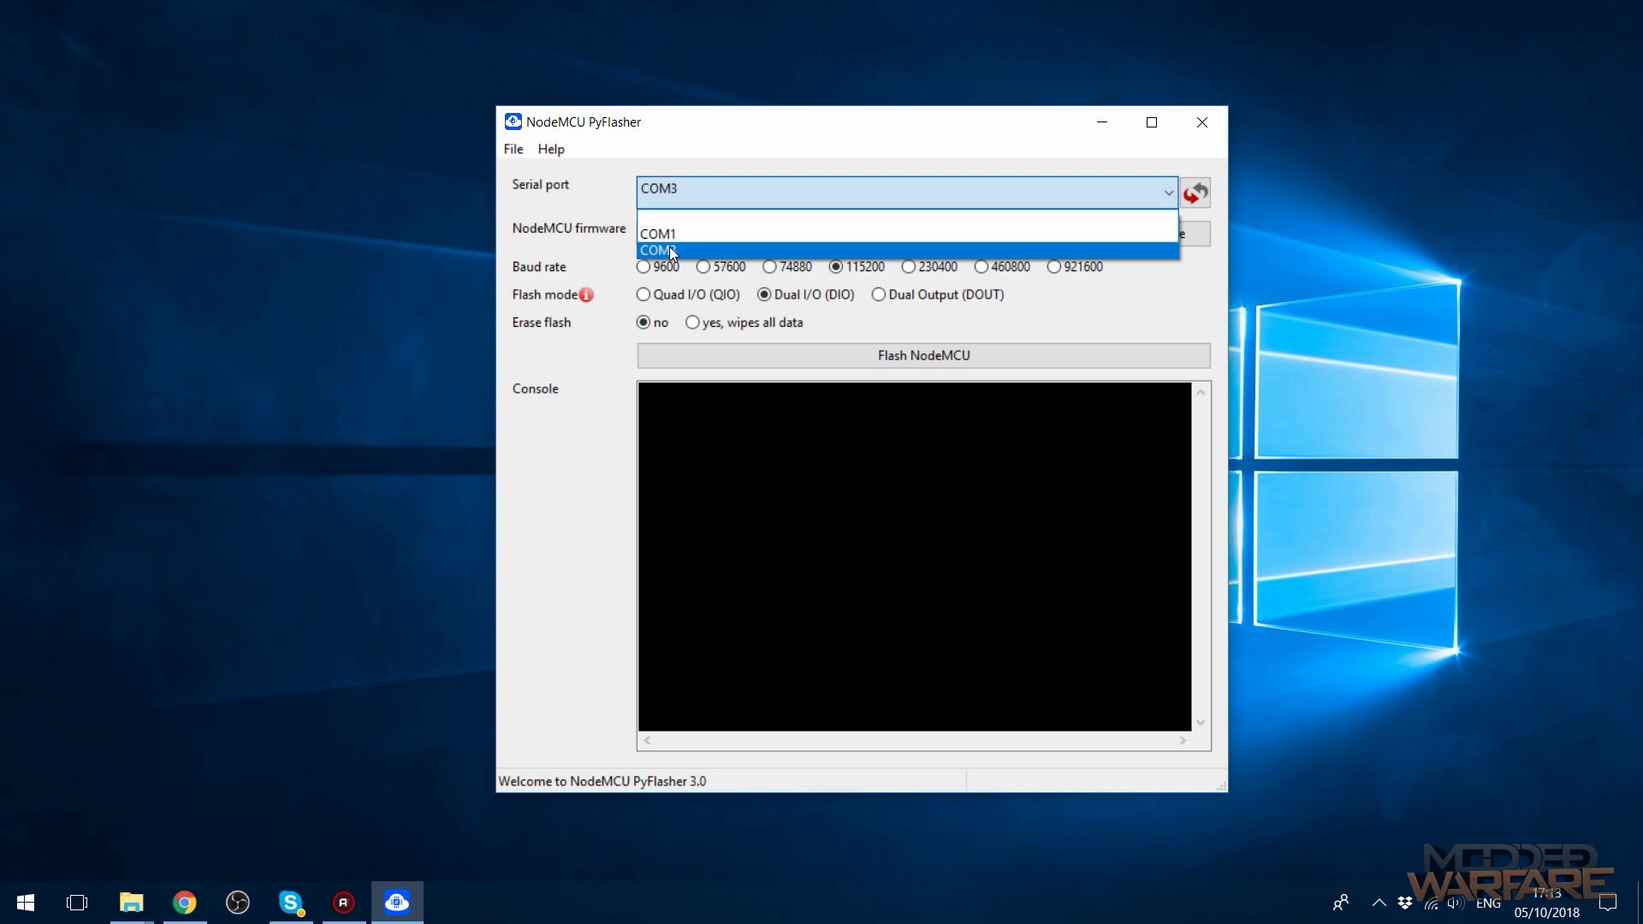
click(672, 246)
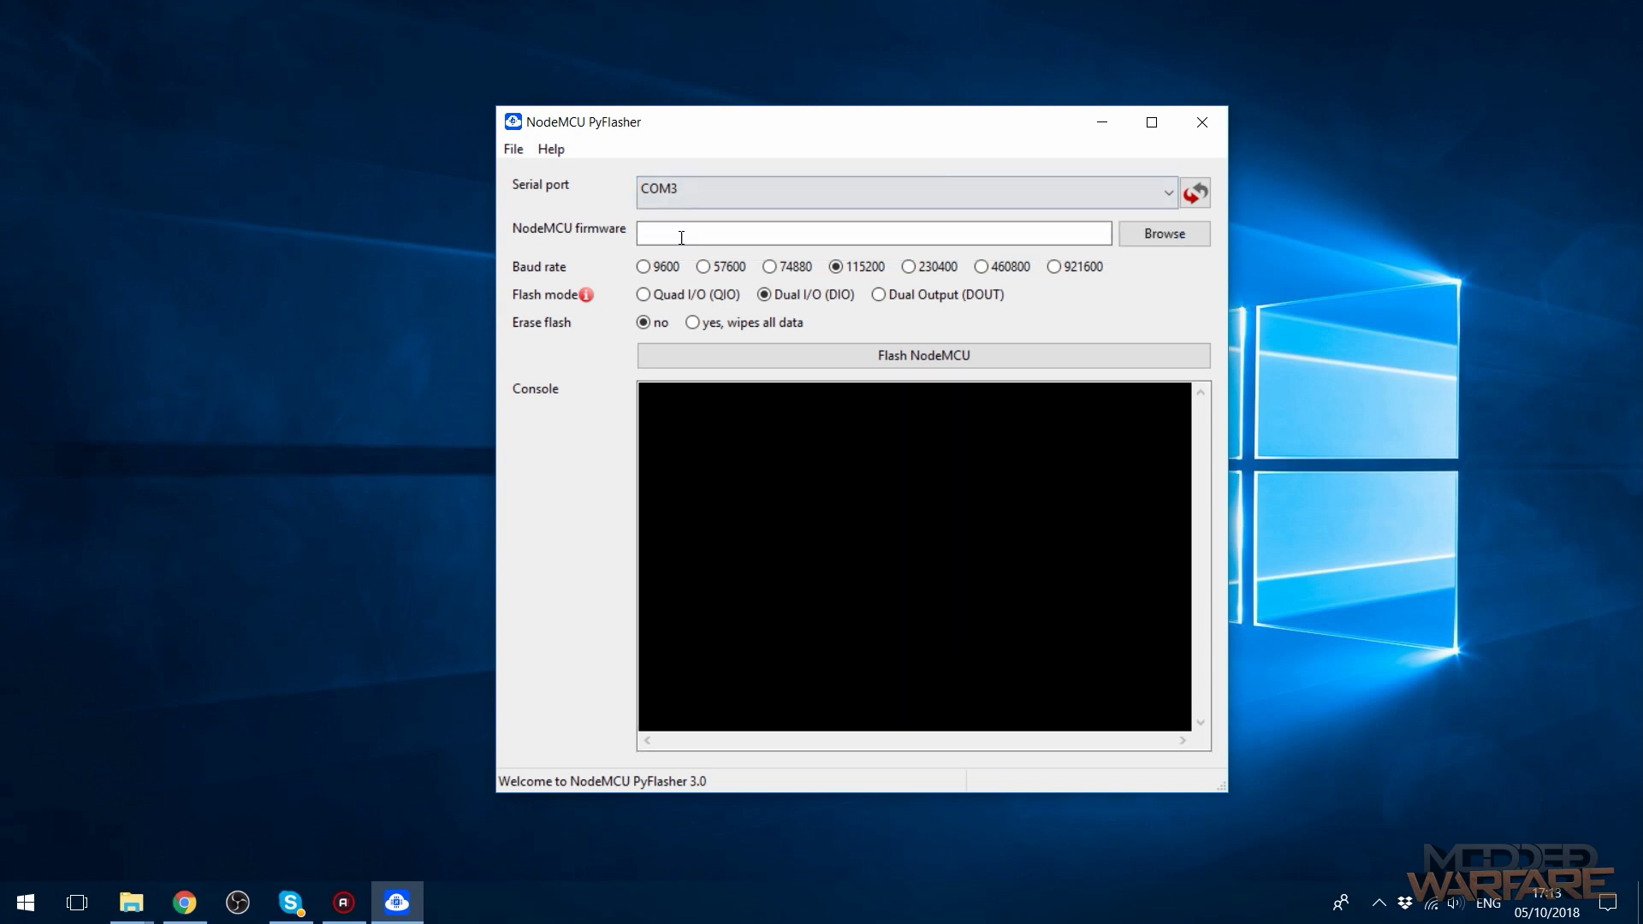
drag(762, 136, 734, 202)
click(710, 291)
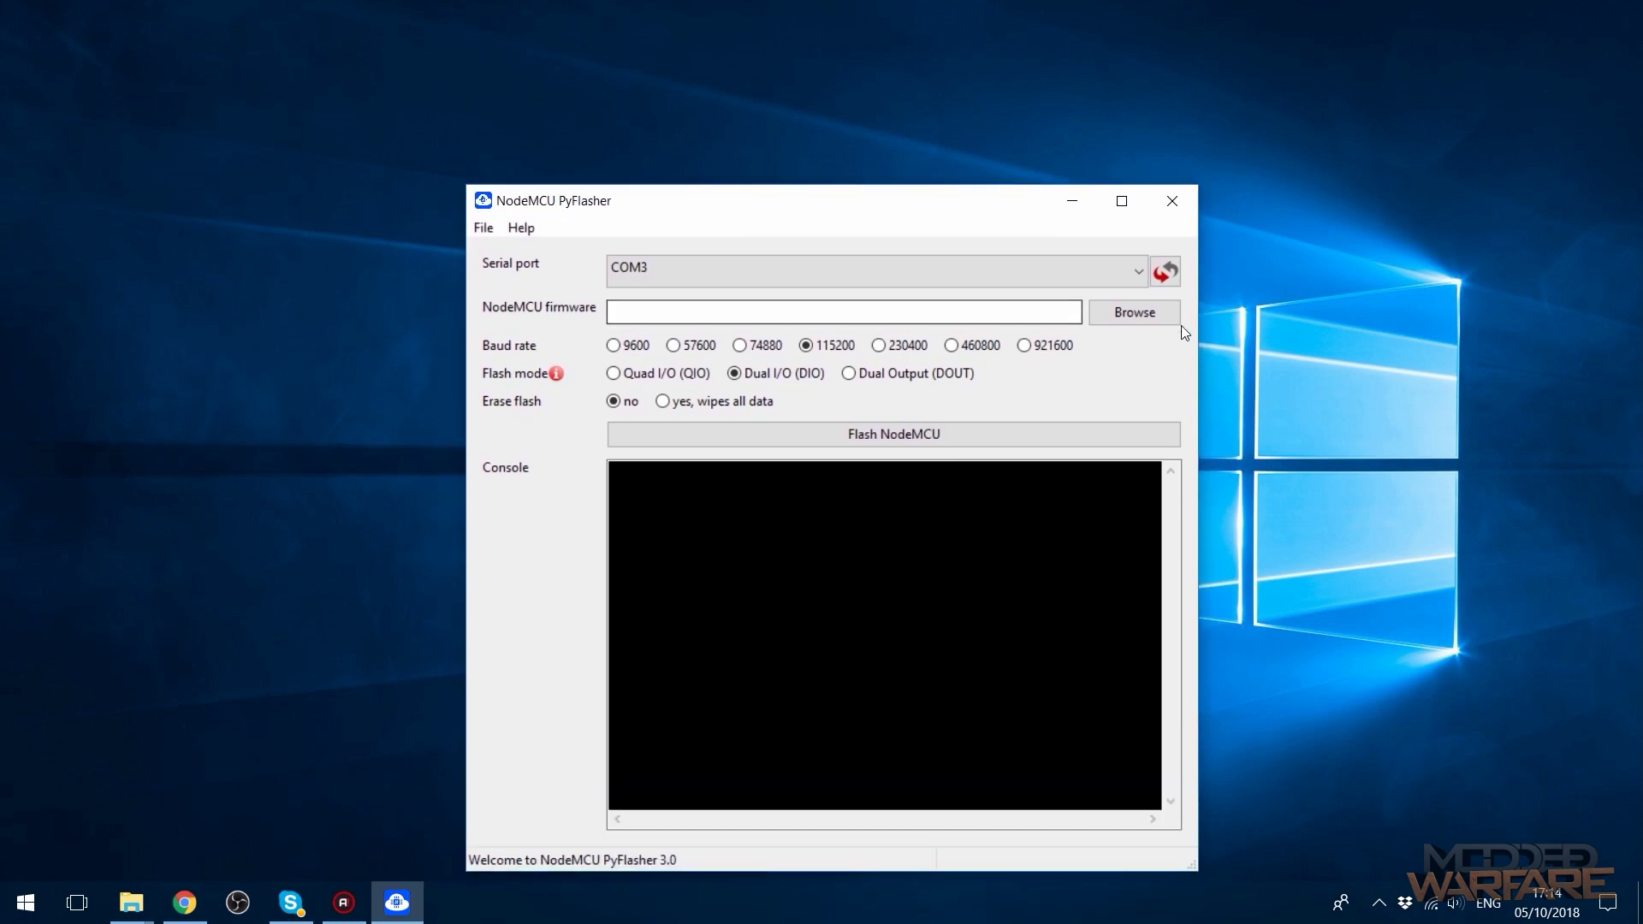
click(1115, 315)
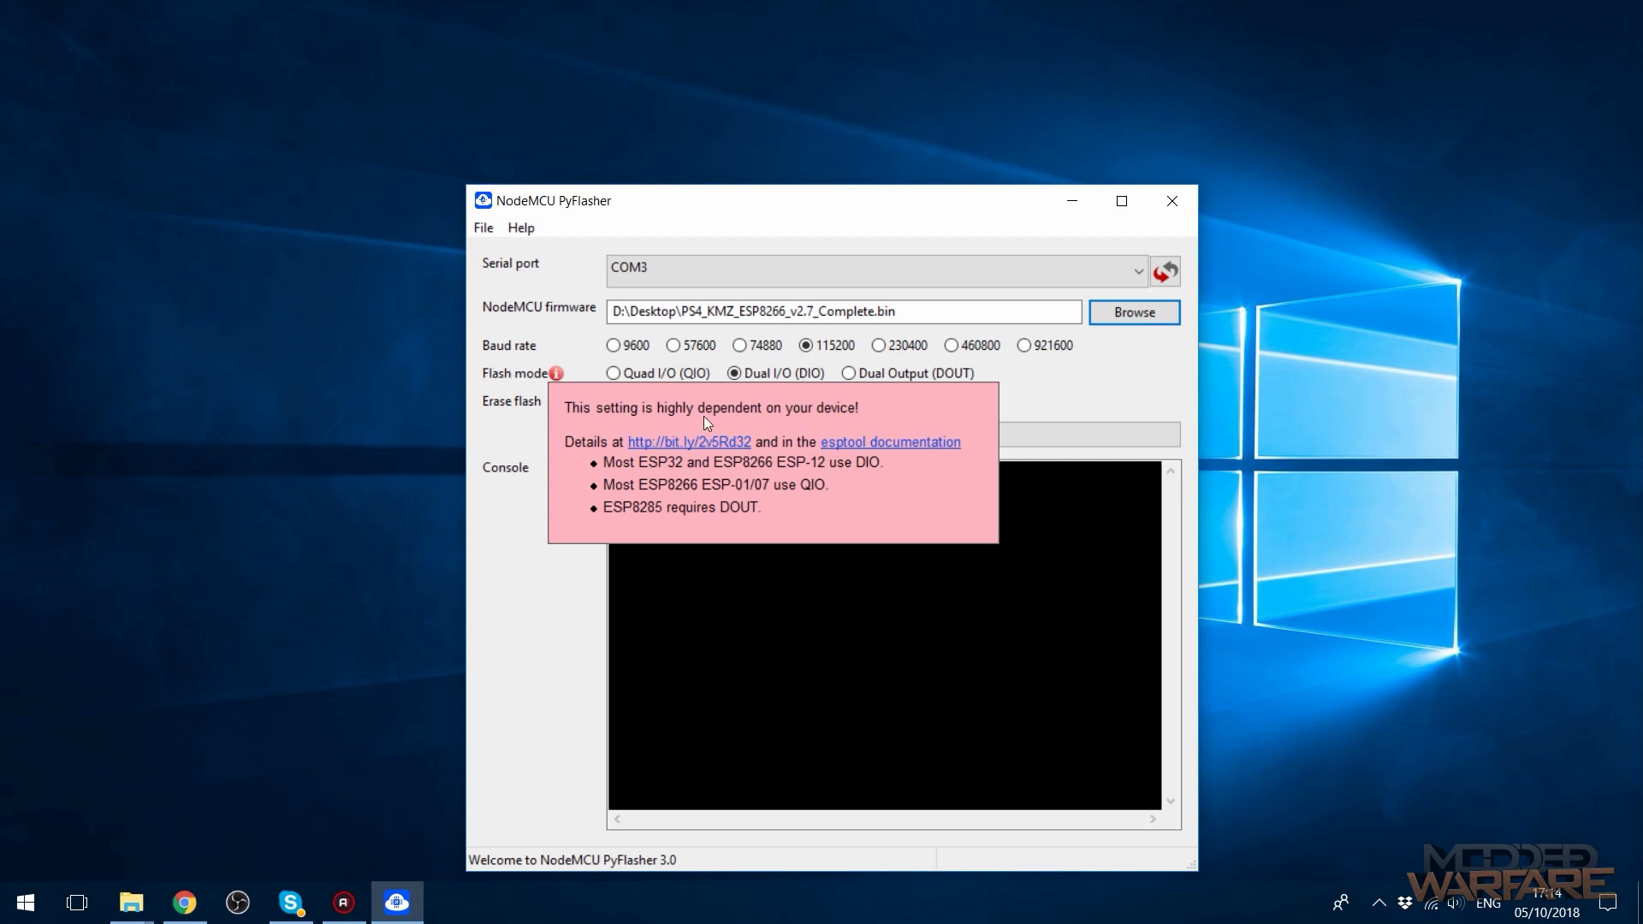
Read the flash mode help on which ESP devices use DIO, QIO or DOUT, highlighting the ESP32 and ESP8266 lines
drag(604, 462, 873, 477)
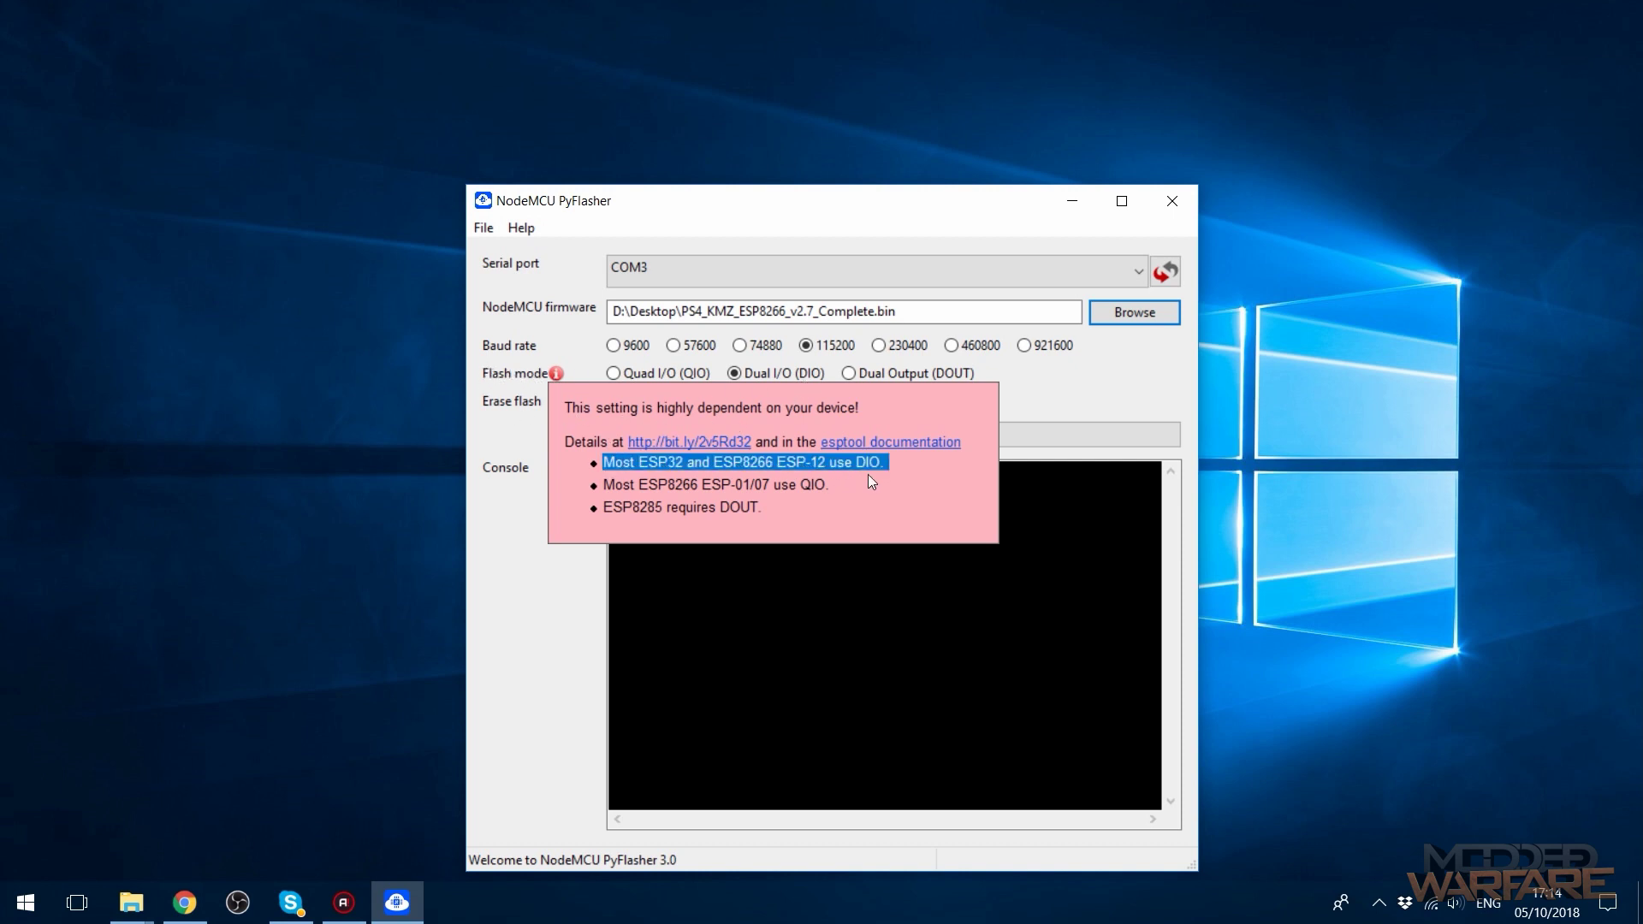
click(609, 464)
drag(609, 464, 847, 484)
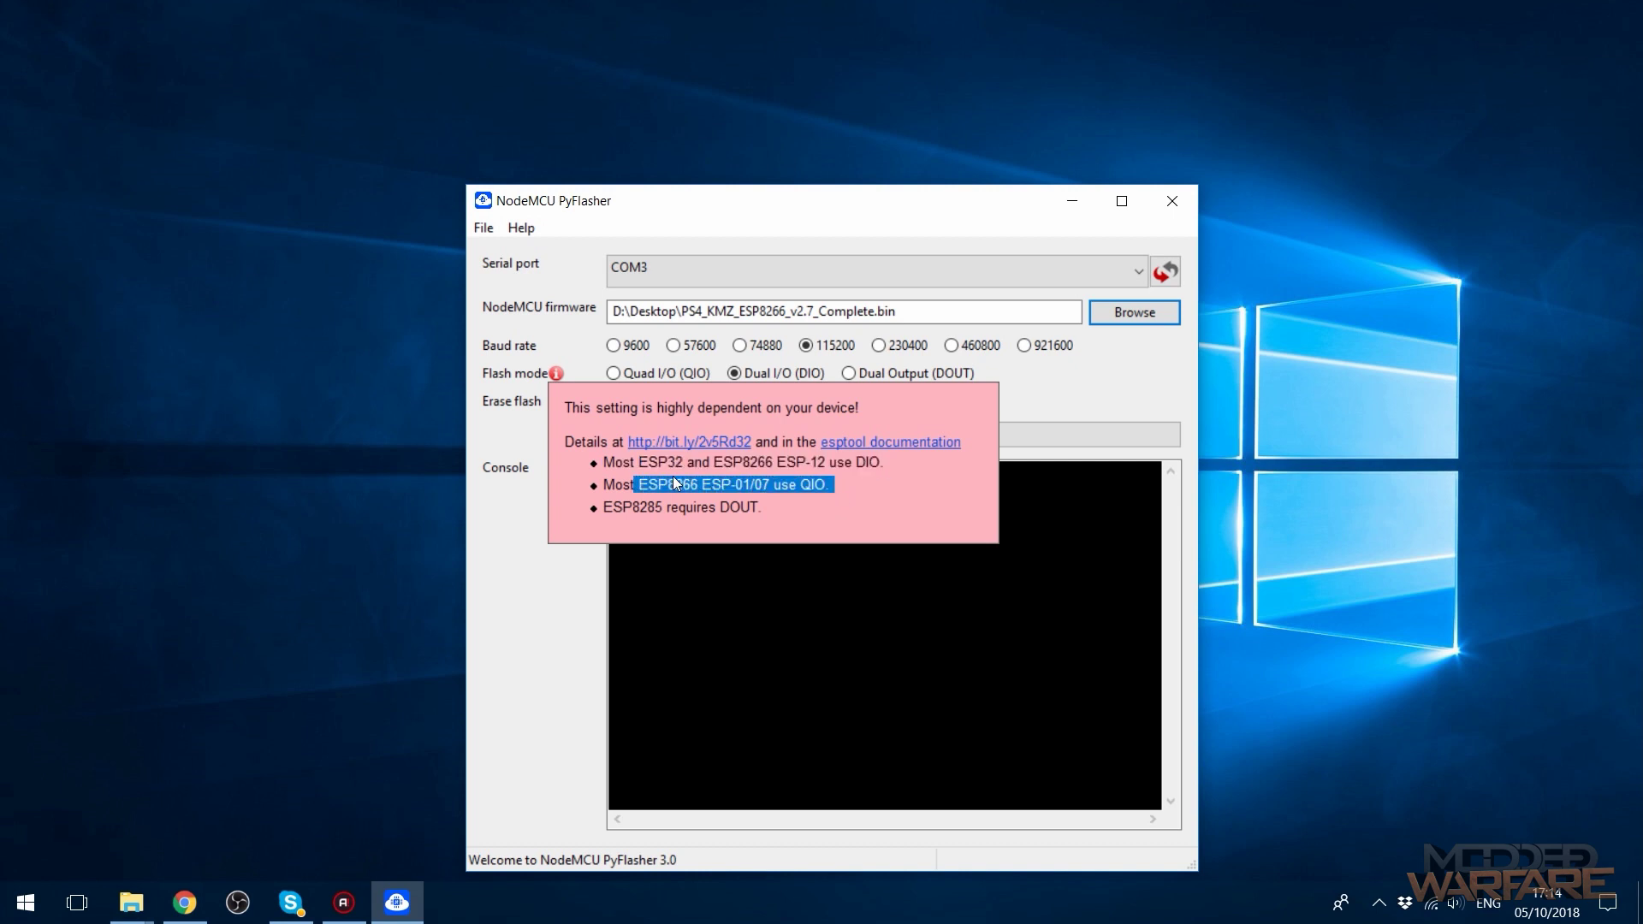
drag(616, 463, 715, 463)
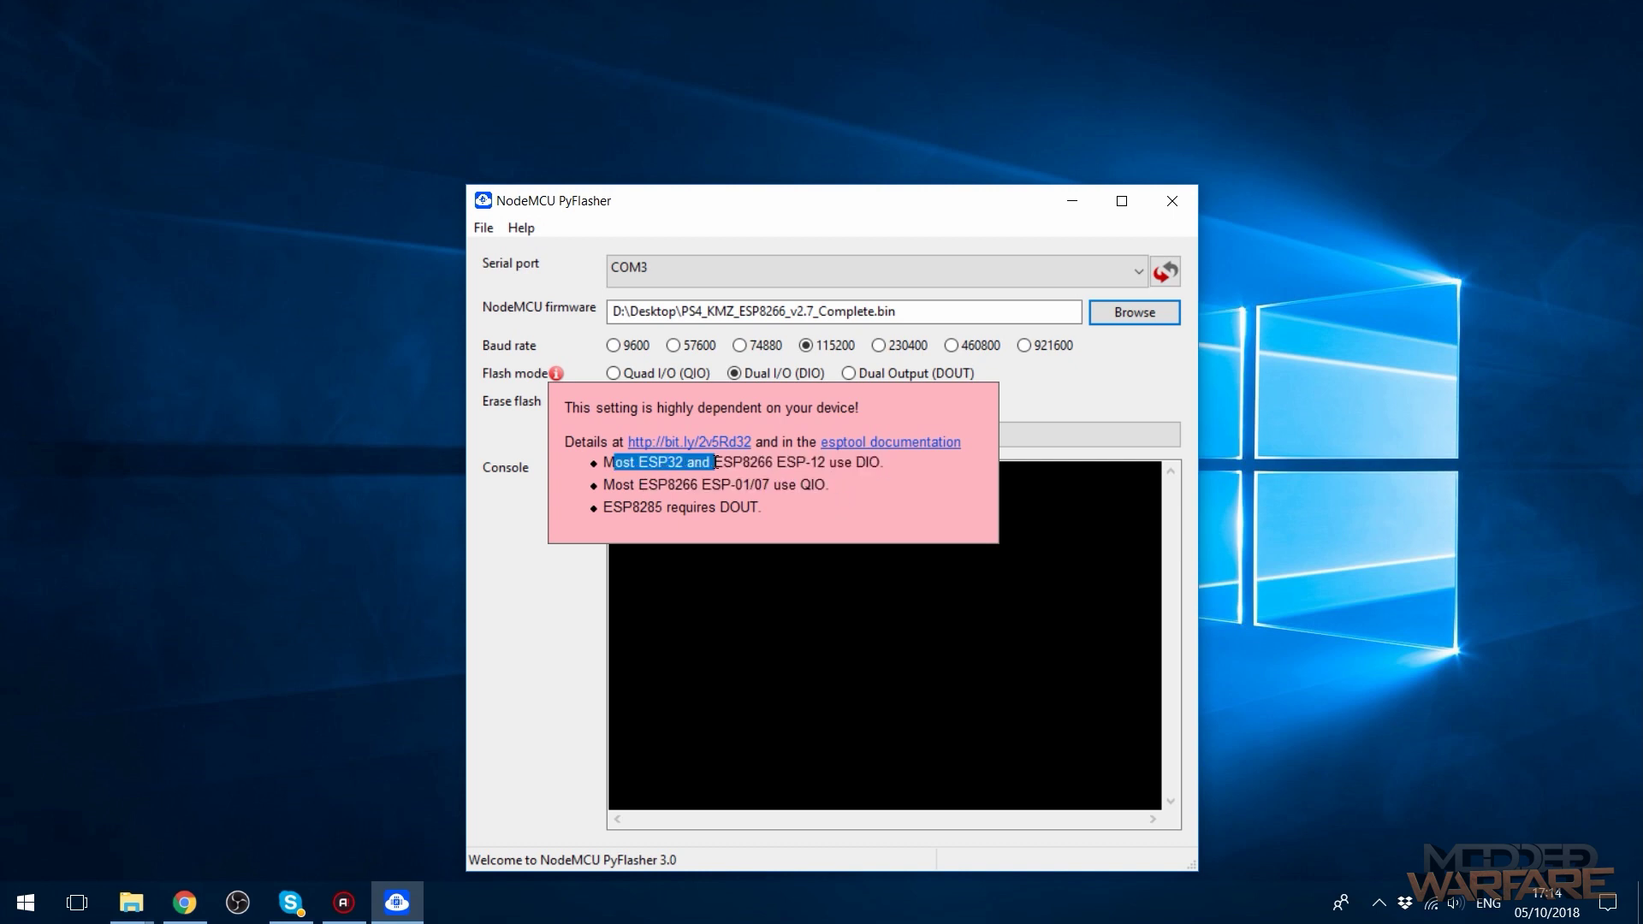
drag(858, 462, 895, 458)
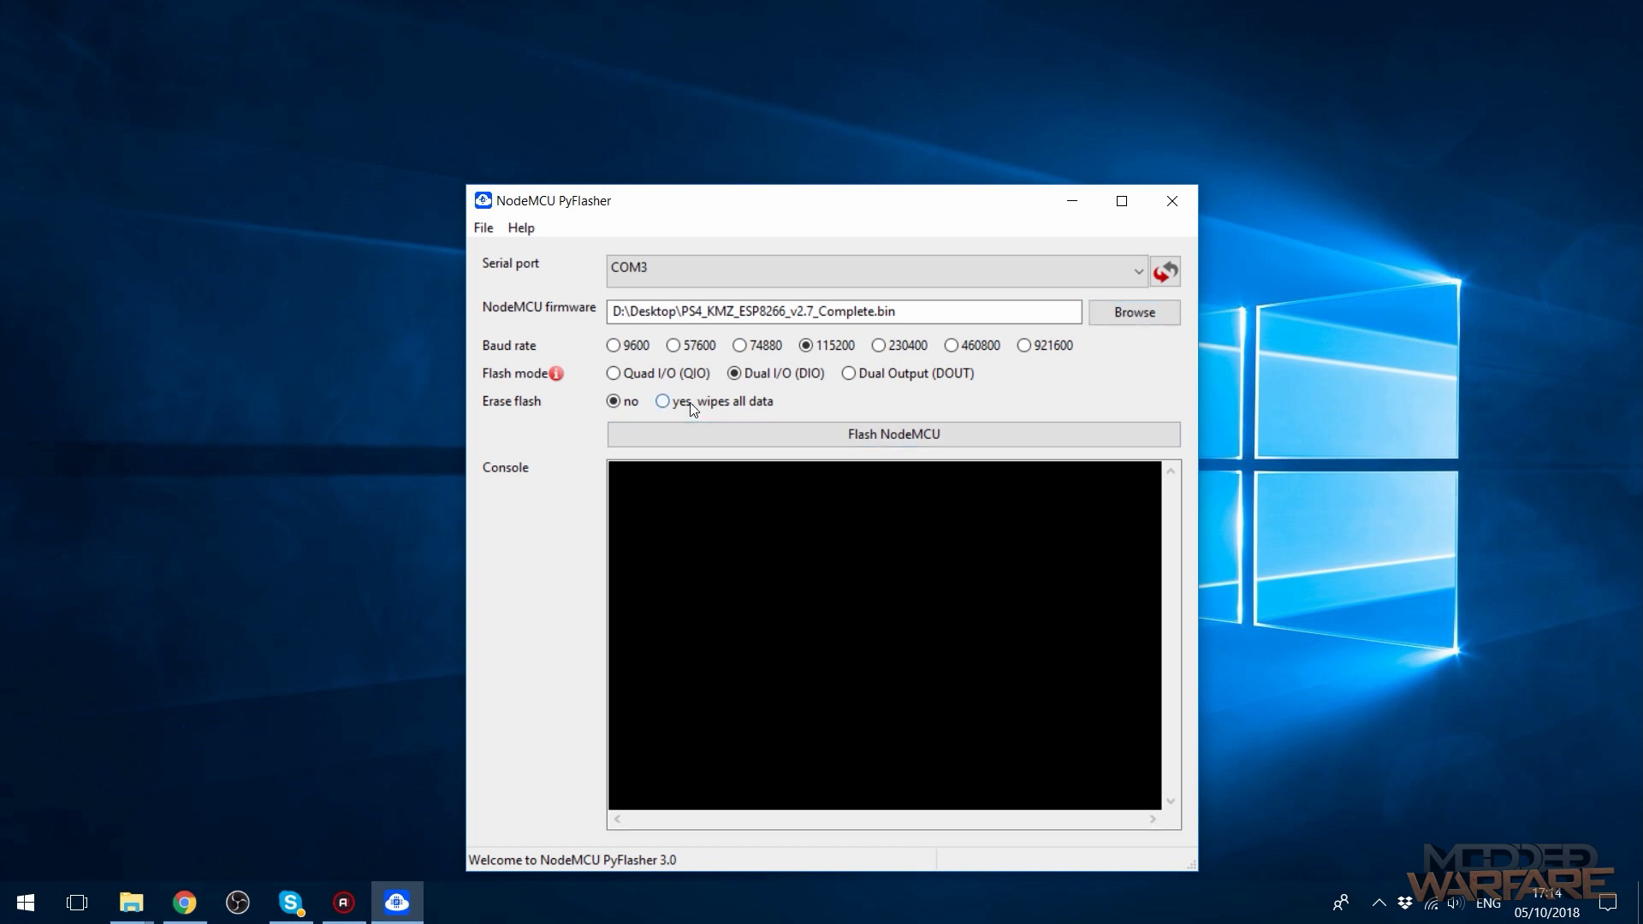
Flash the NodeMCU board with Erase flash set to "yes, wipes all data", and close the flasher once the console reports completion
click(664, 401)
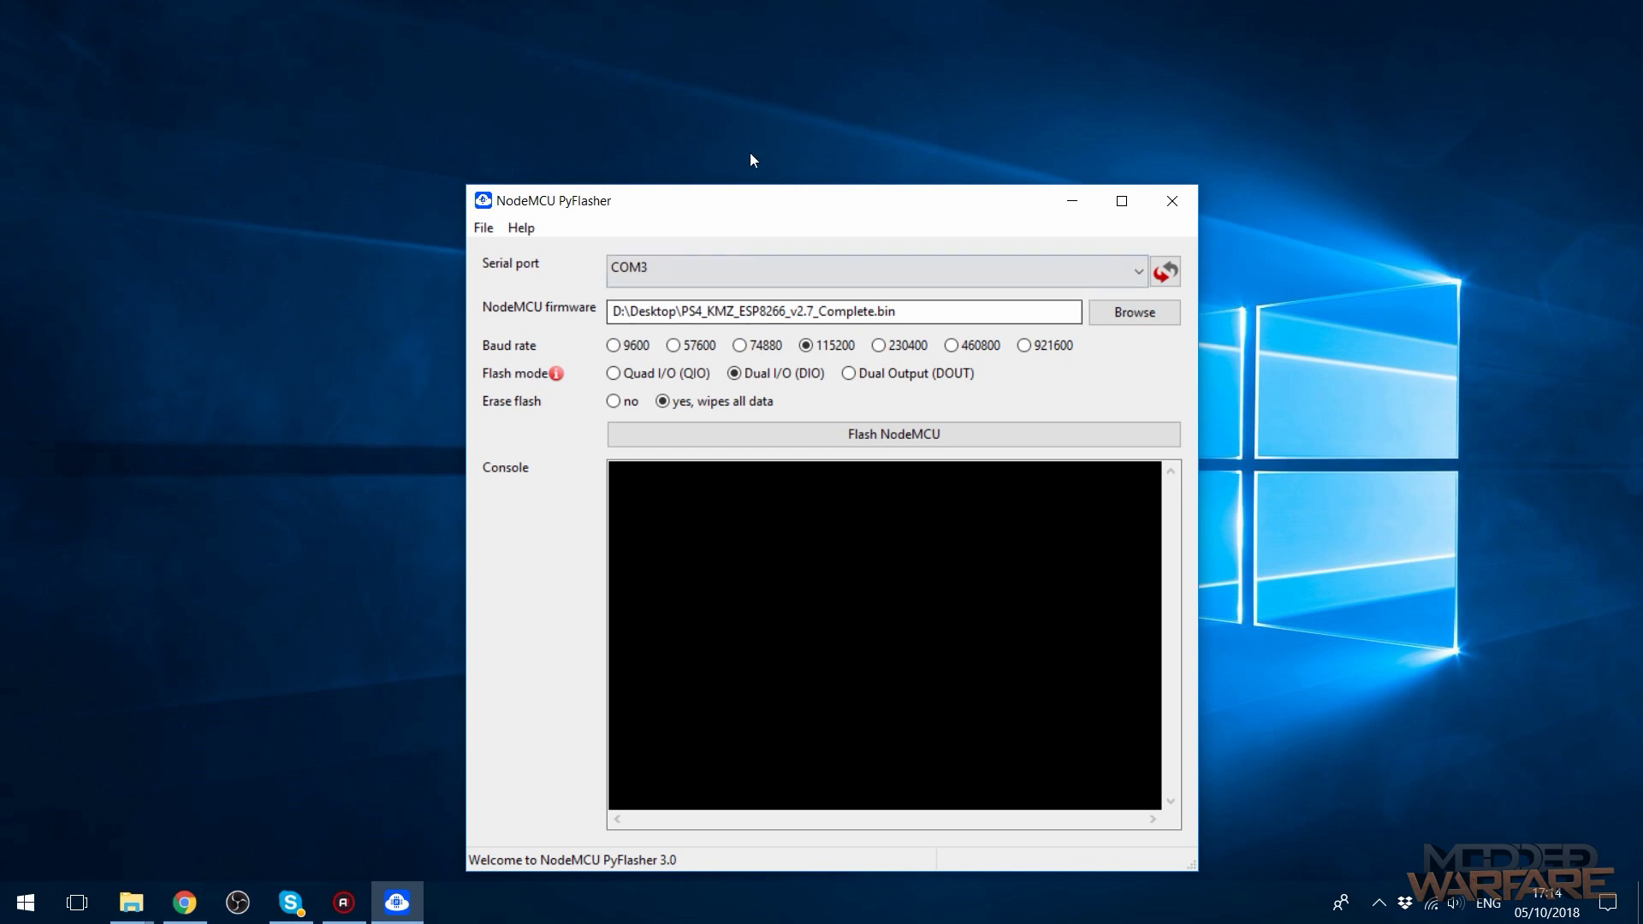
drag(781, 197, 780, 123)
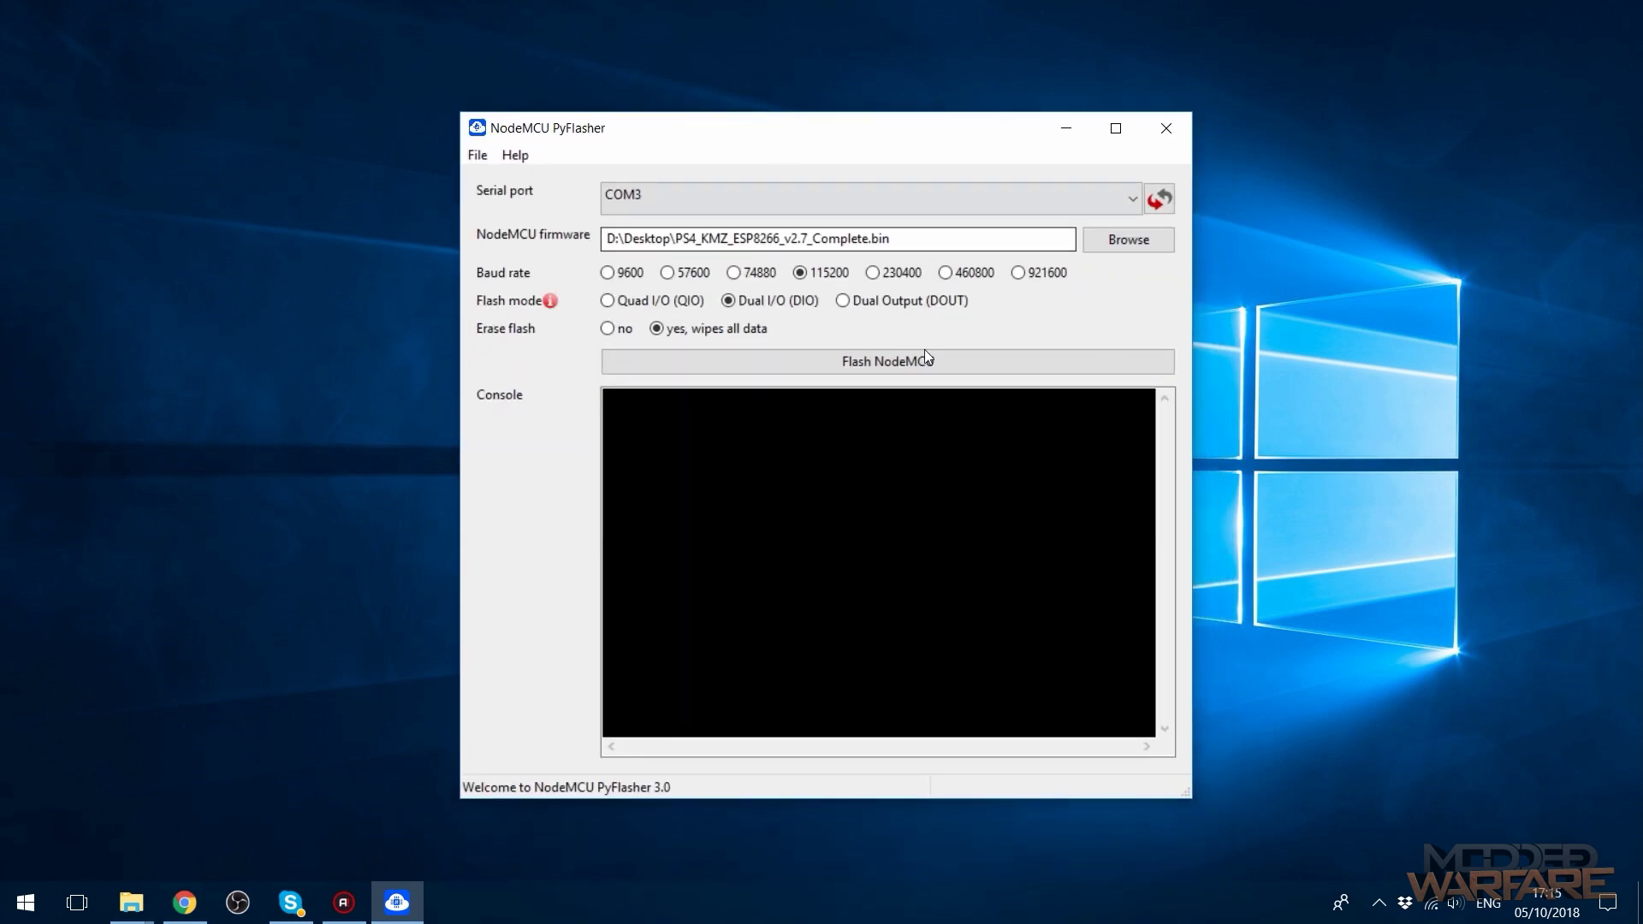
click(881, 364)
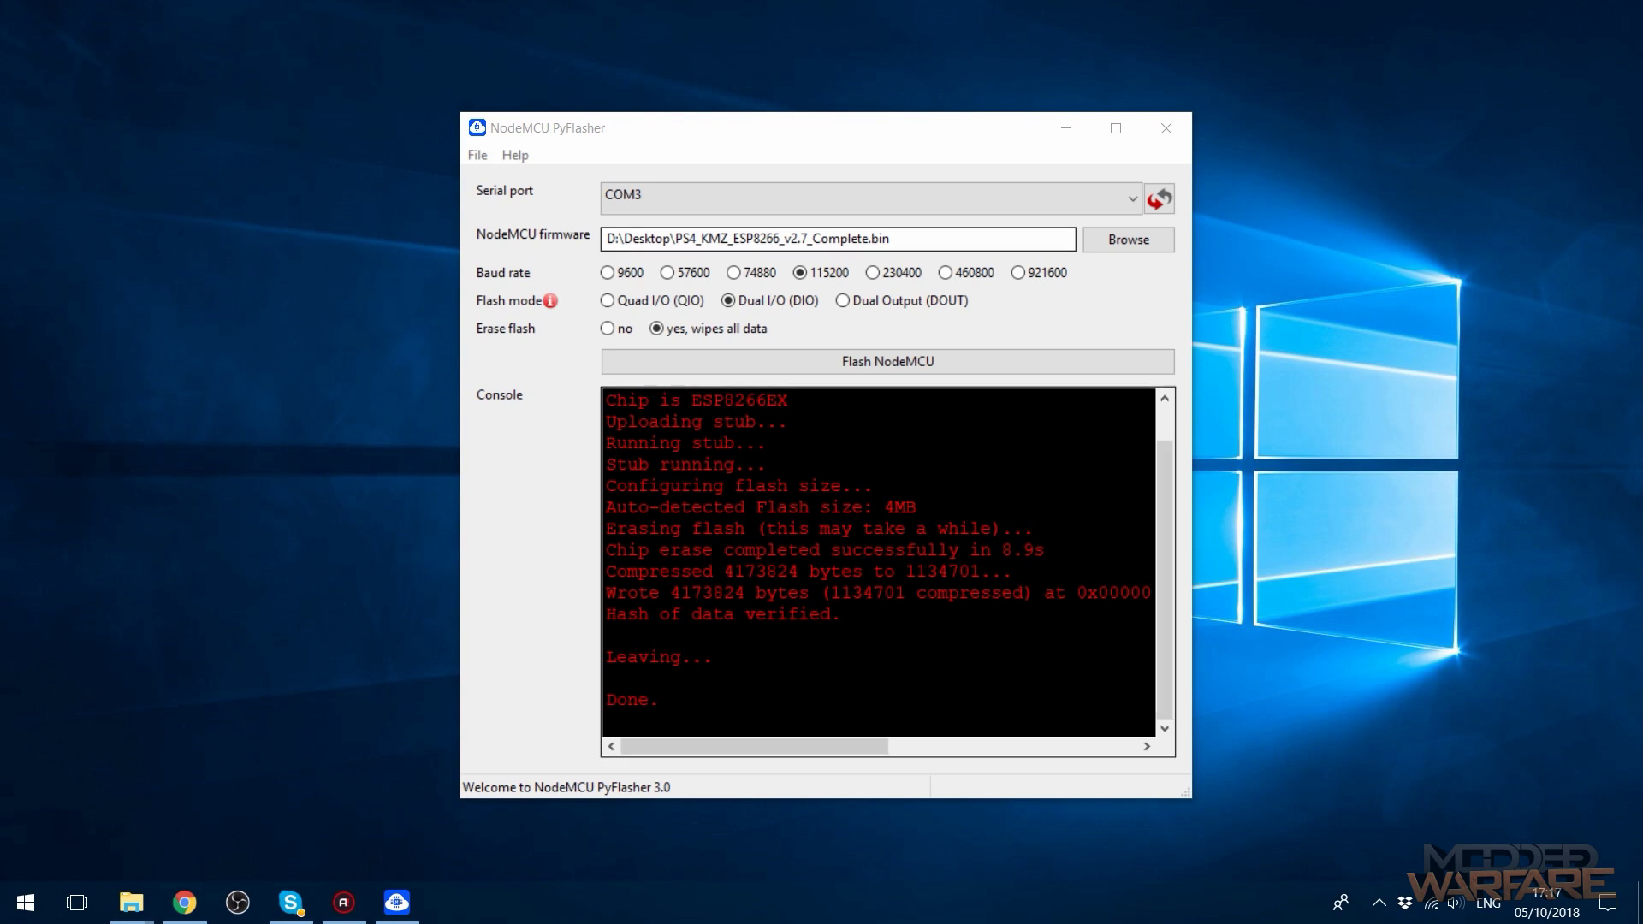
drag(659, 700, 605, 673)
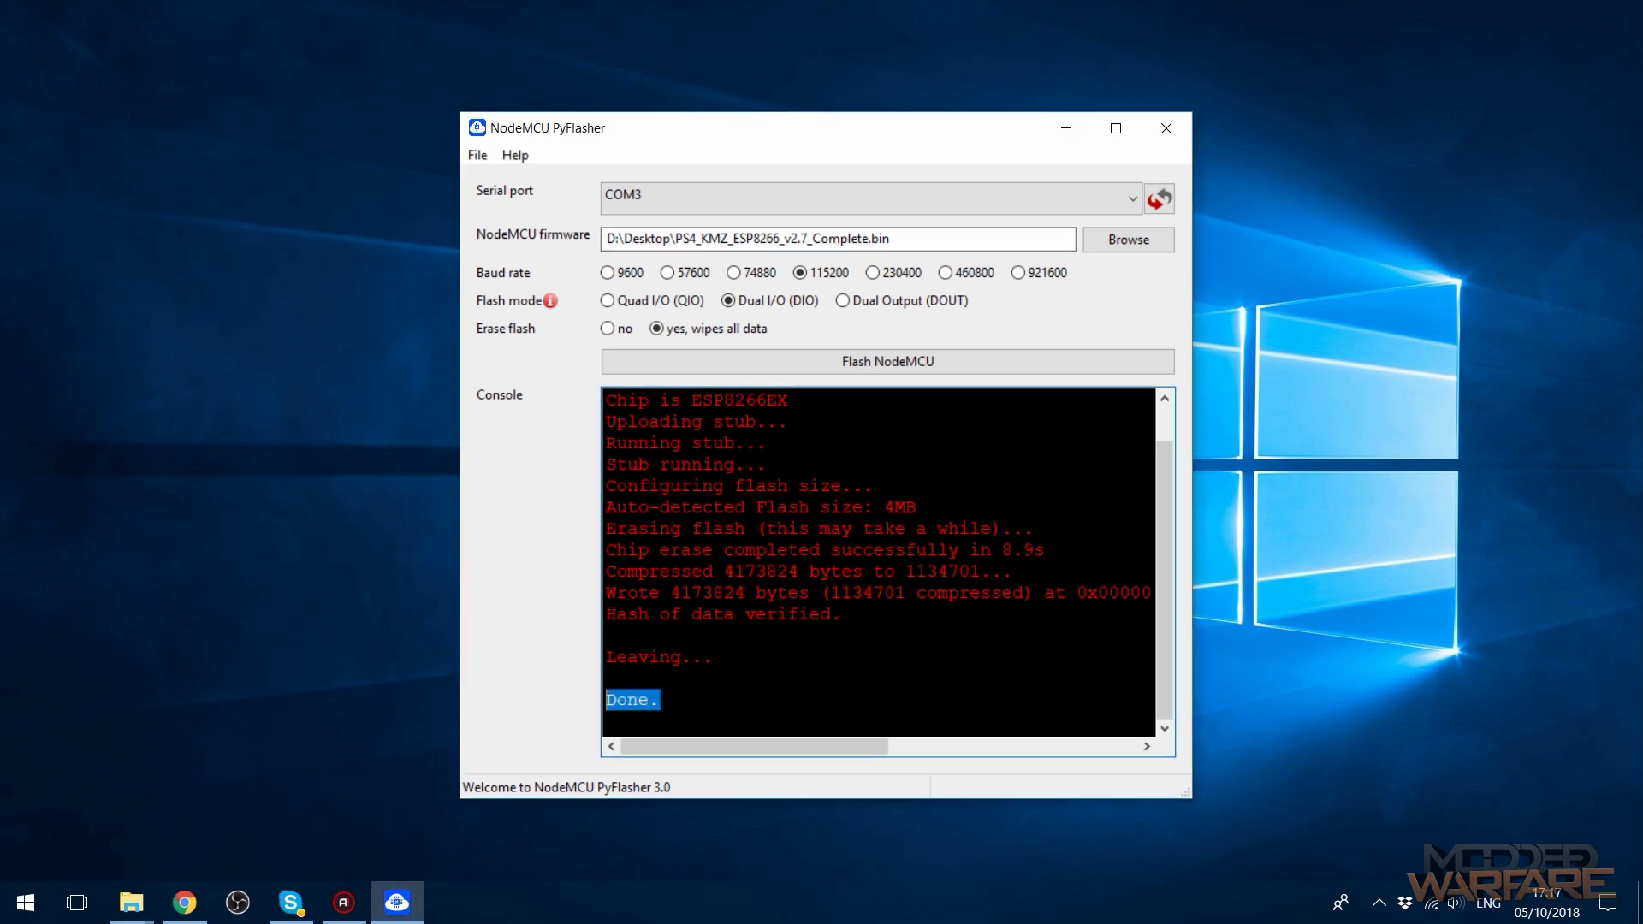
click(1153, 130)
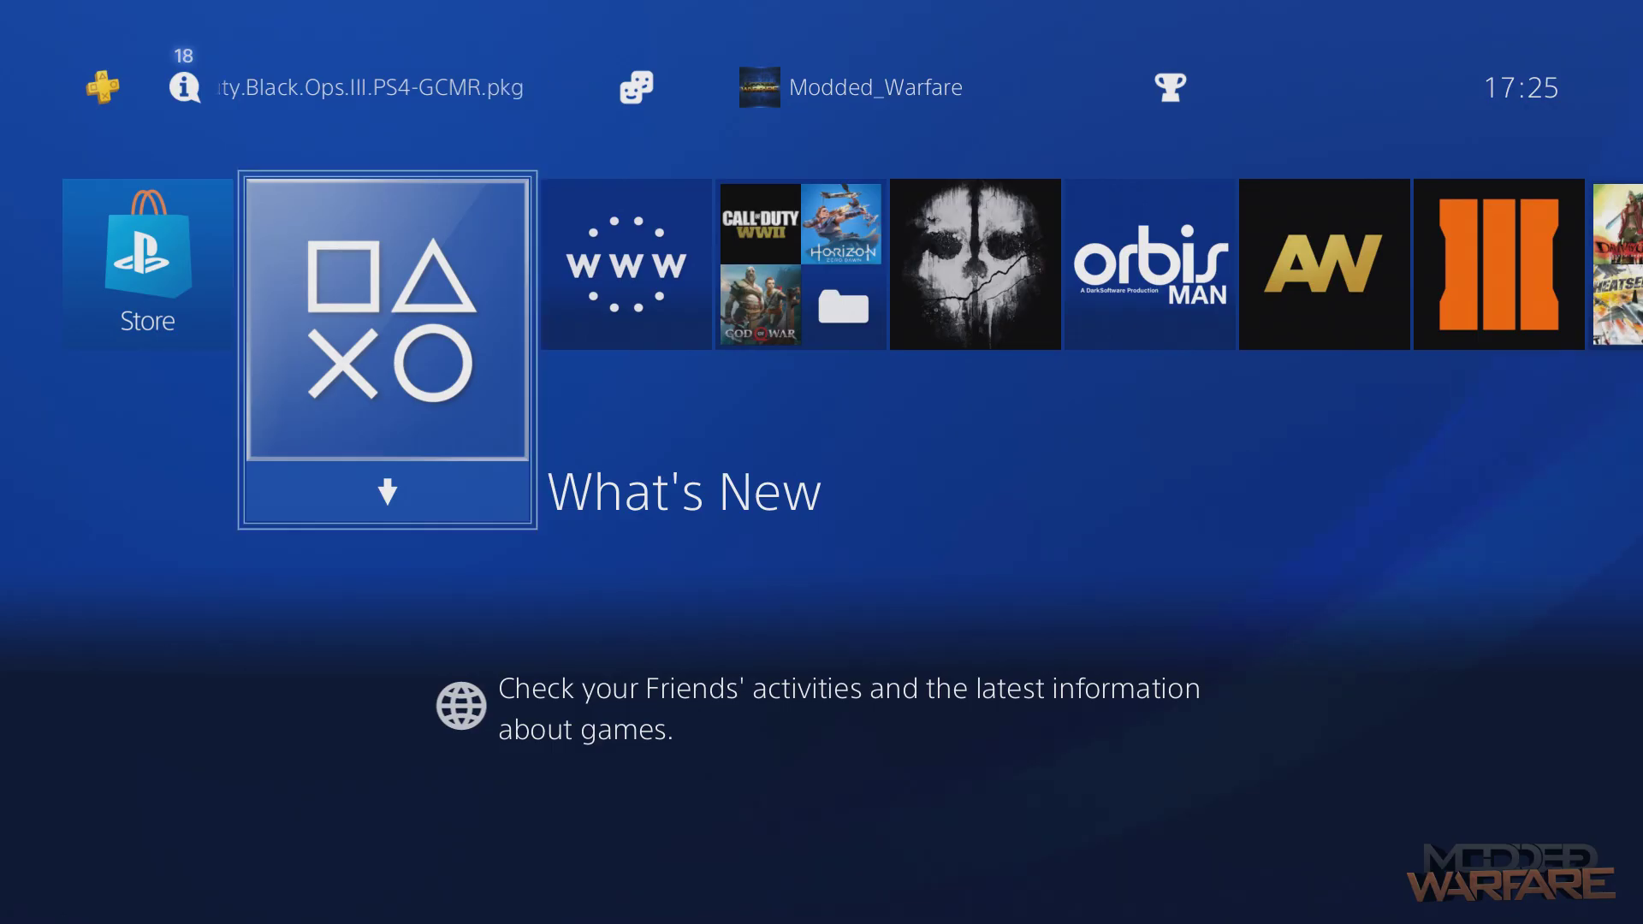
Switch to the PS4 home screen and open the system Settings
key(Right)
key(Right)
key(Right)
key(Right)
key(Right)
key(Right)
key(Right)
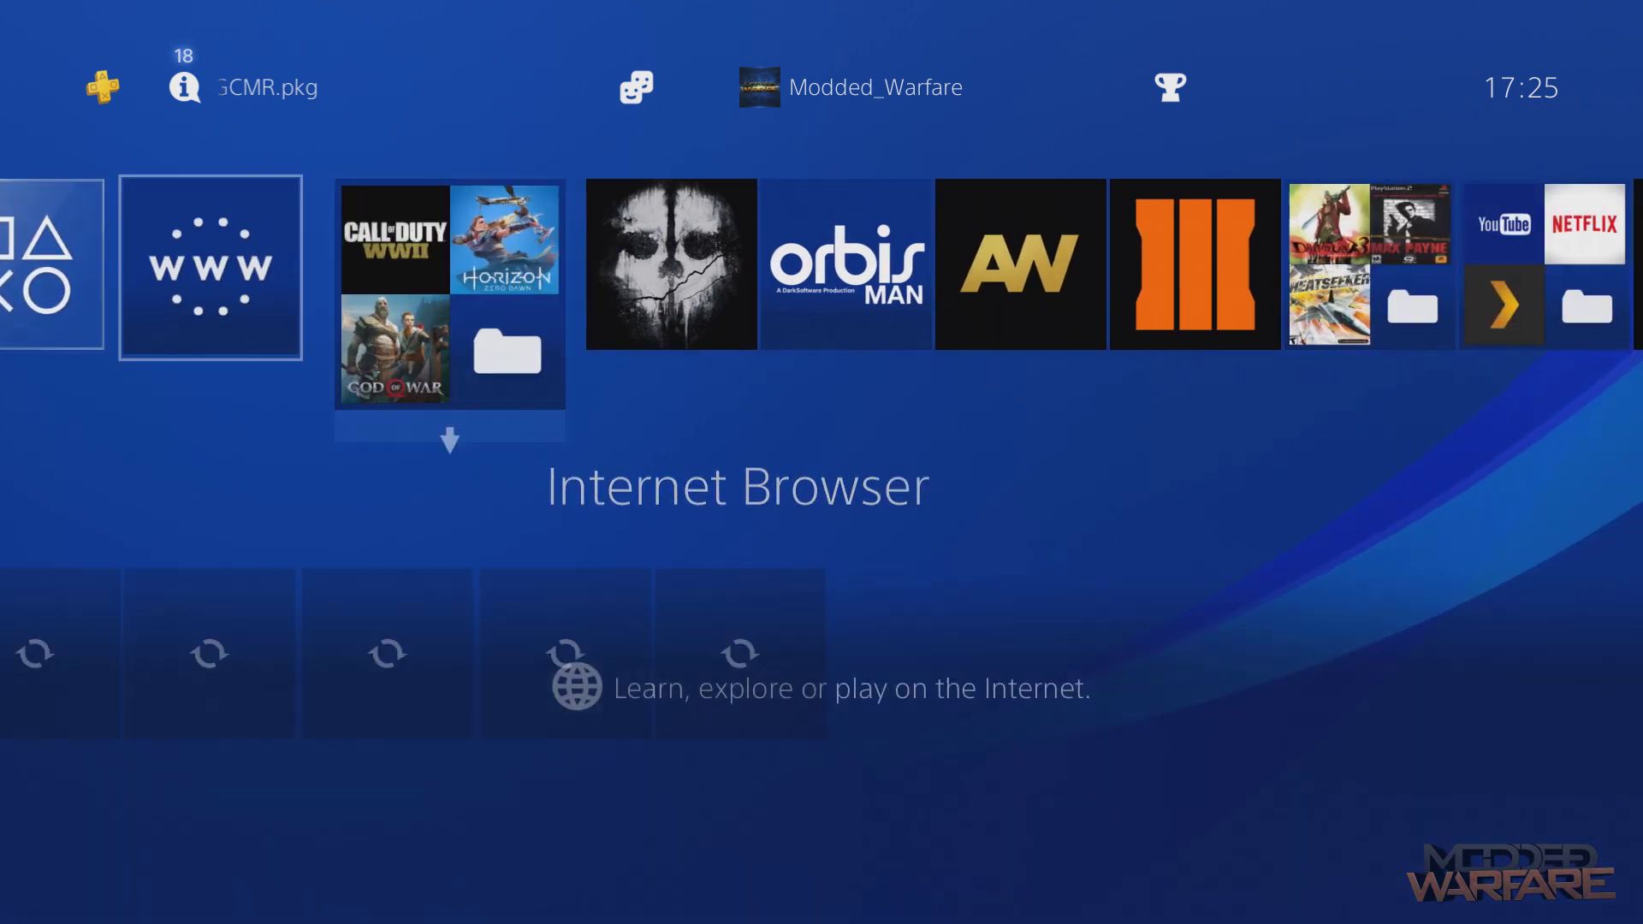
key(Right)
key(Right)
key(Right)
key(Right)
key(Up)
key(Right)
key(Right)
key(Right)
key(Right)
key(Right)
key(Right)
key(Right)
key(Right)
key(Right)
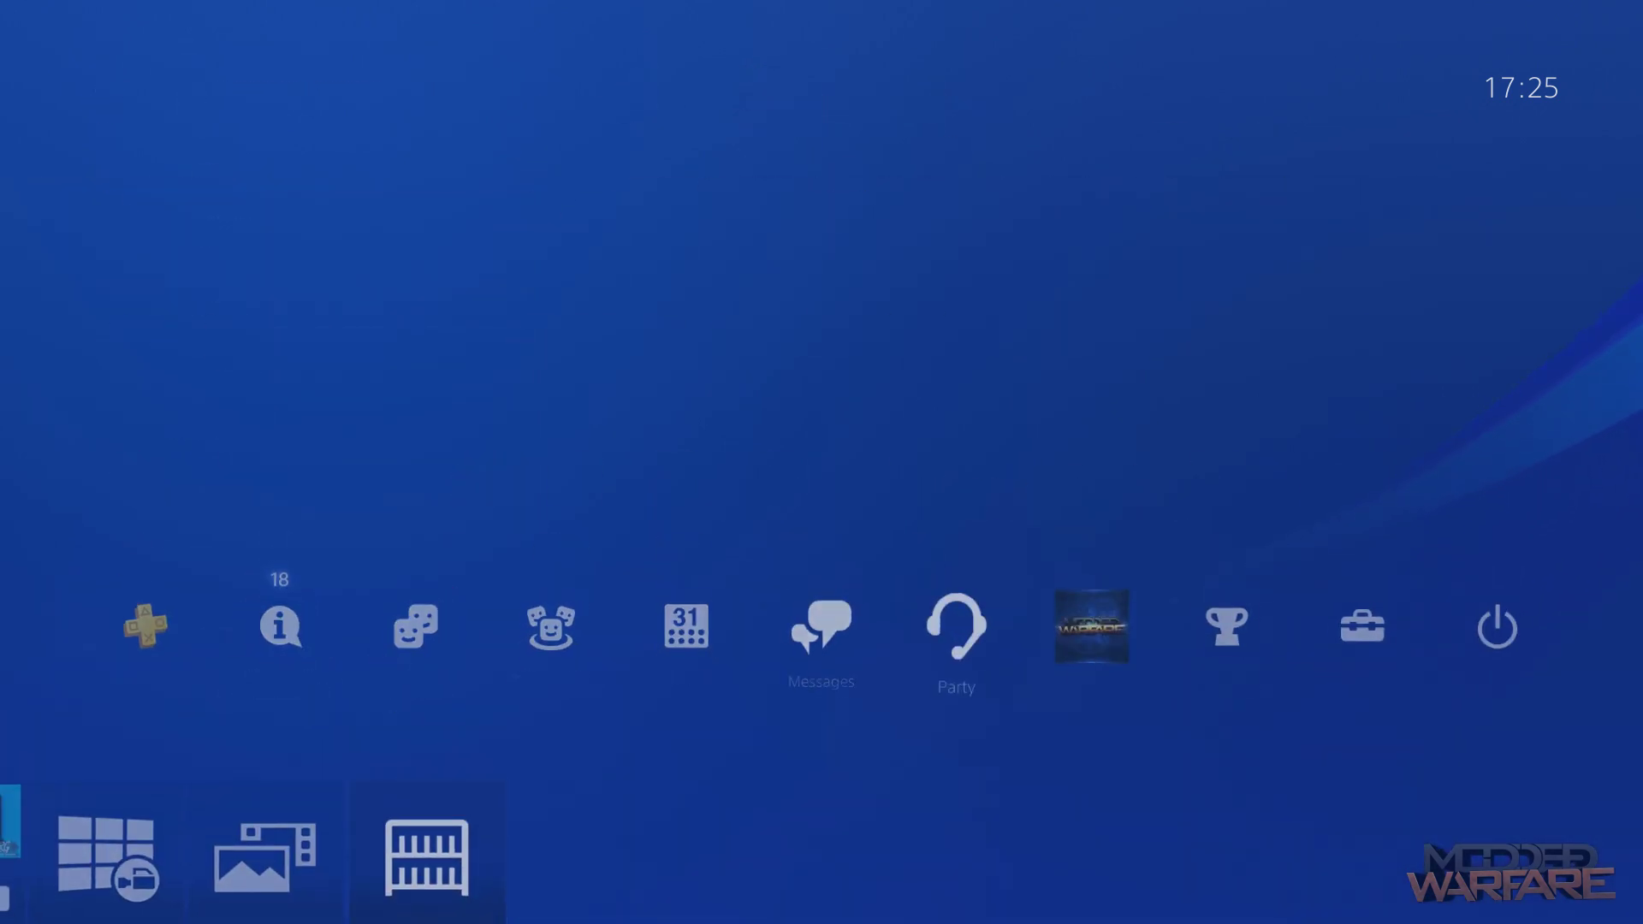
key(Left)
key(Return)
Open the Network settings of the PS4
key(Down)
key(Down)
key(Down)
key(Down)
key(Down)
key(Down)
key(Down)
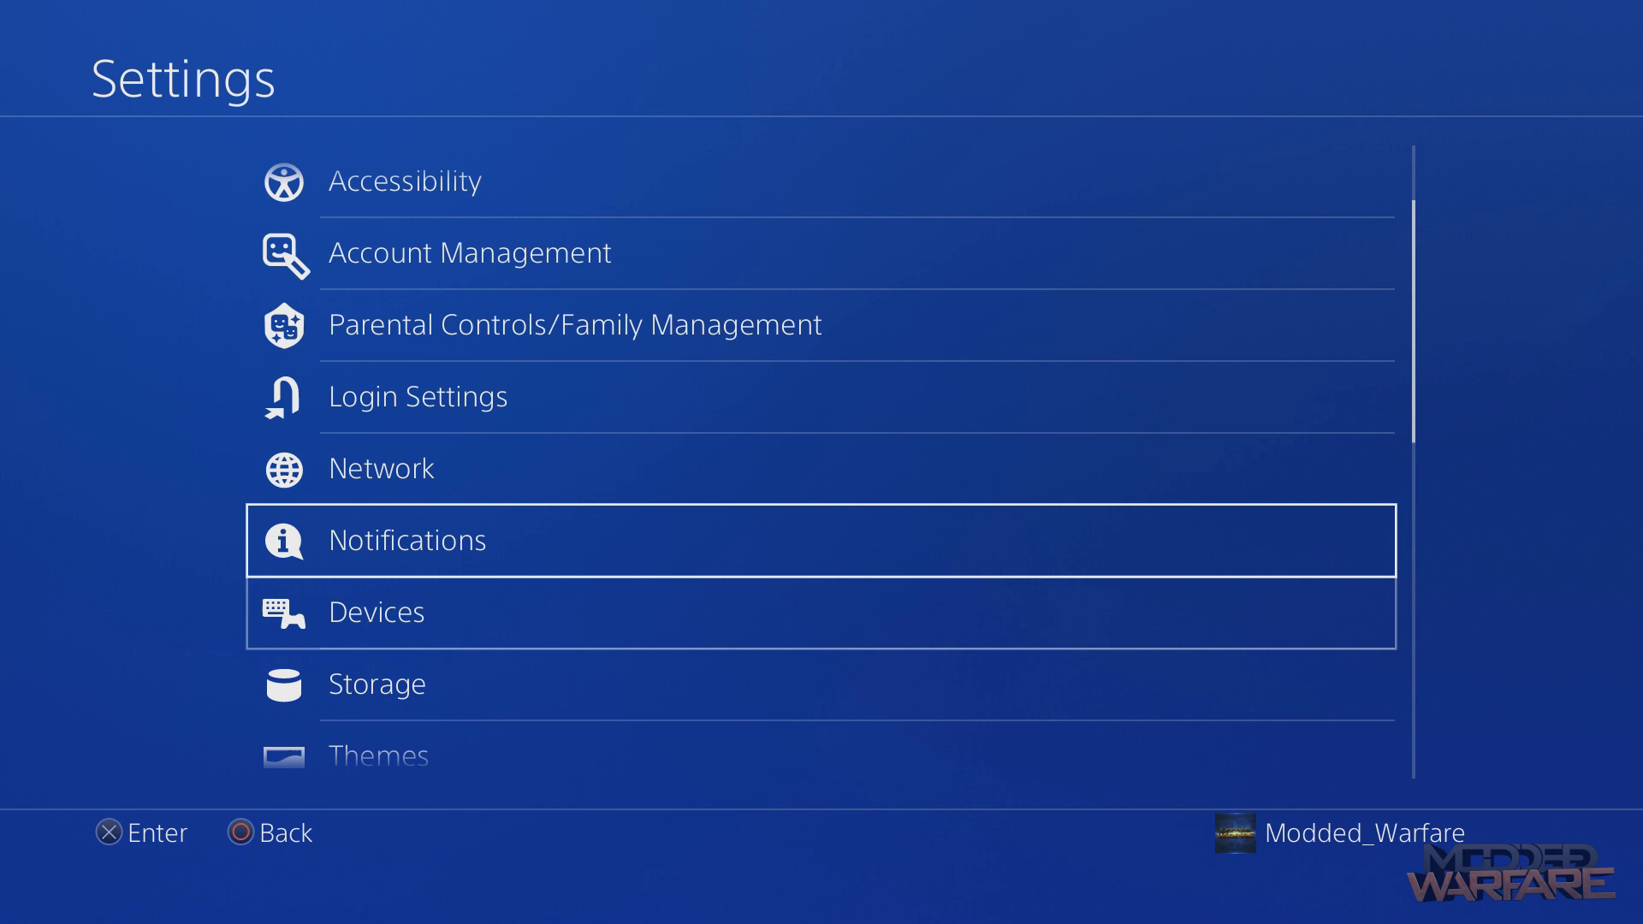
key(Up)
key(Return)
Start Set Up Internet Connection over Wi-Fi and choose the Custom setup method
key(Down)
key(Down)
key(Up)
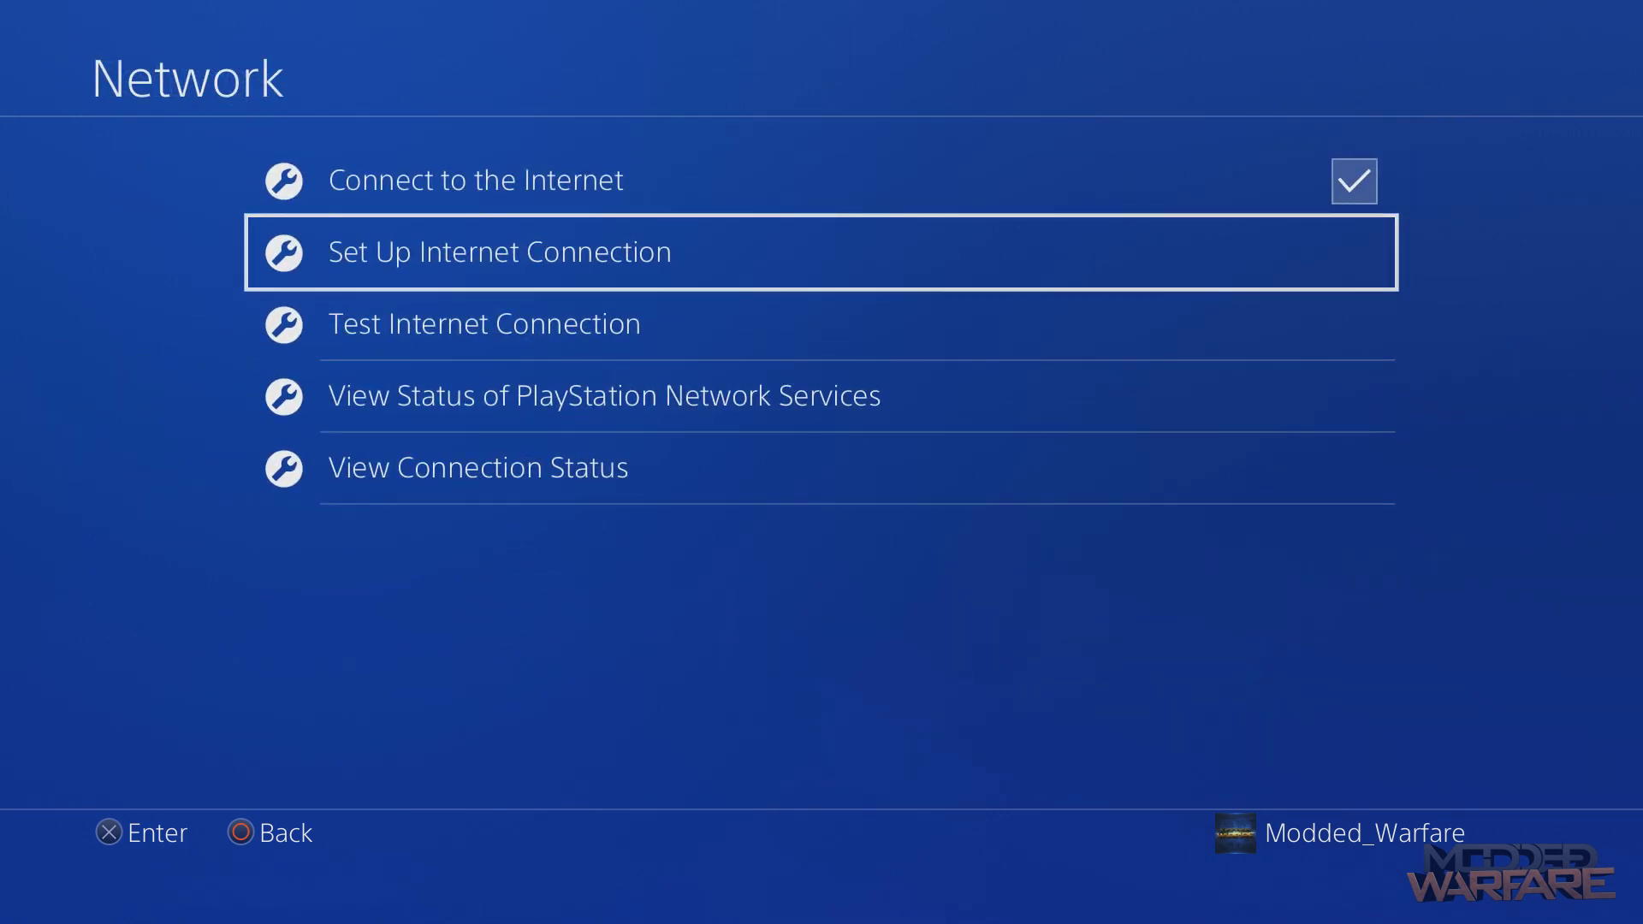
key(Return)
key(Return)
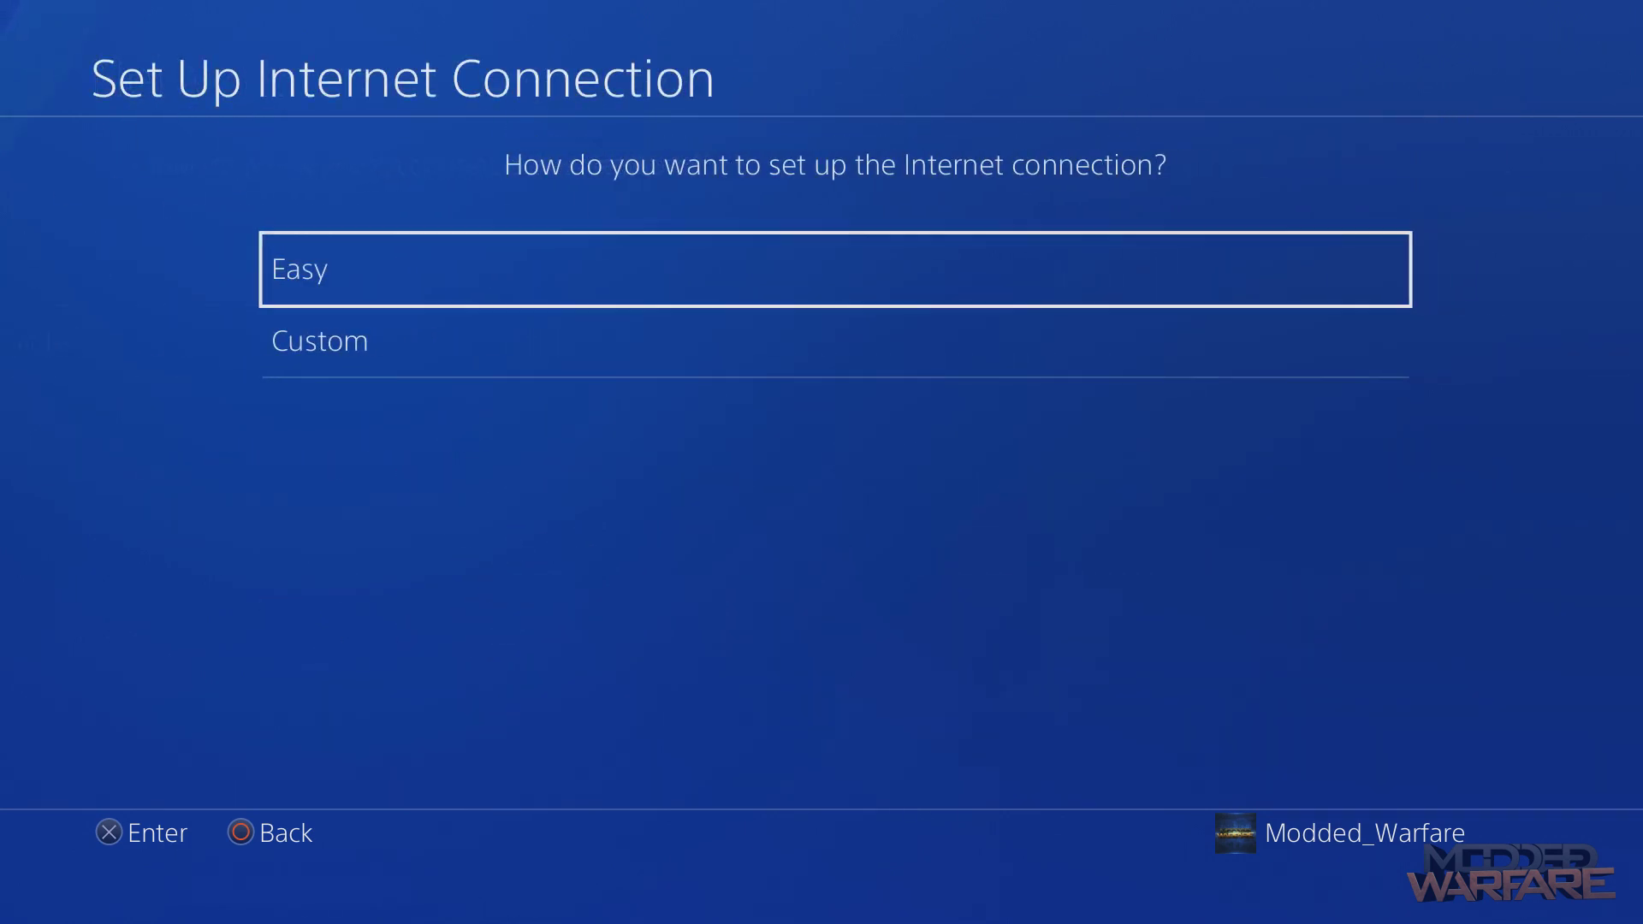
key(Down)
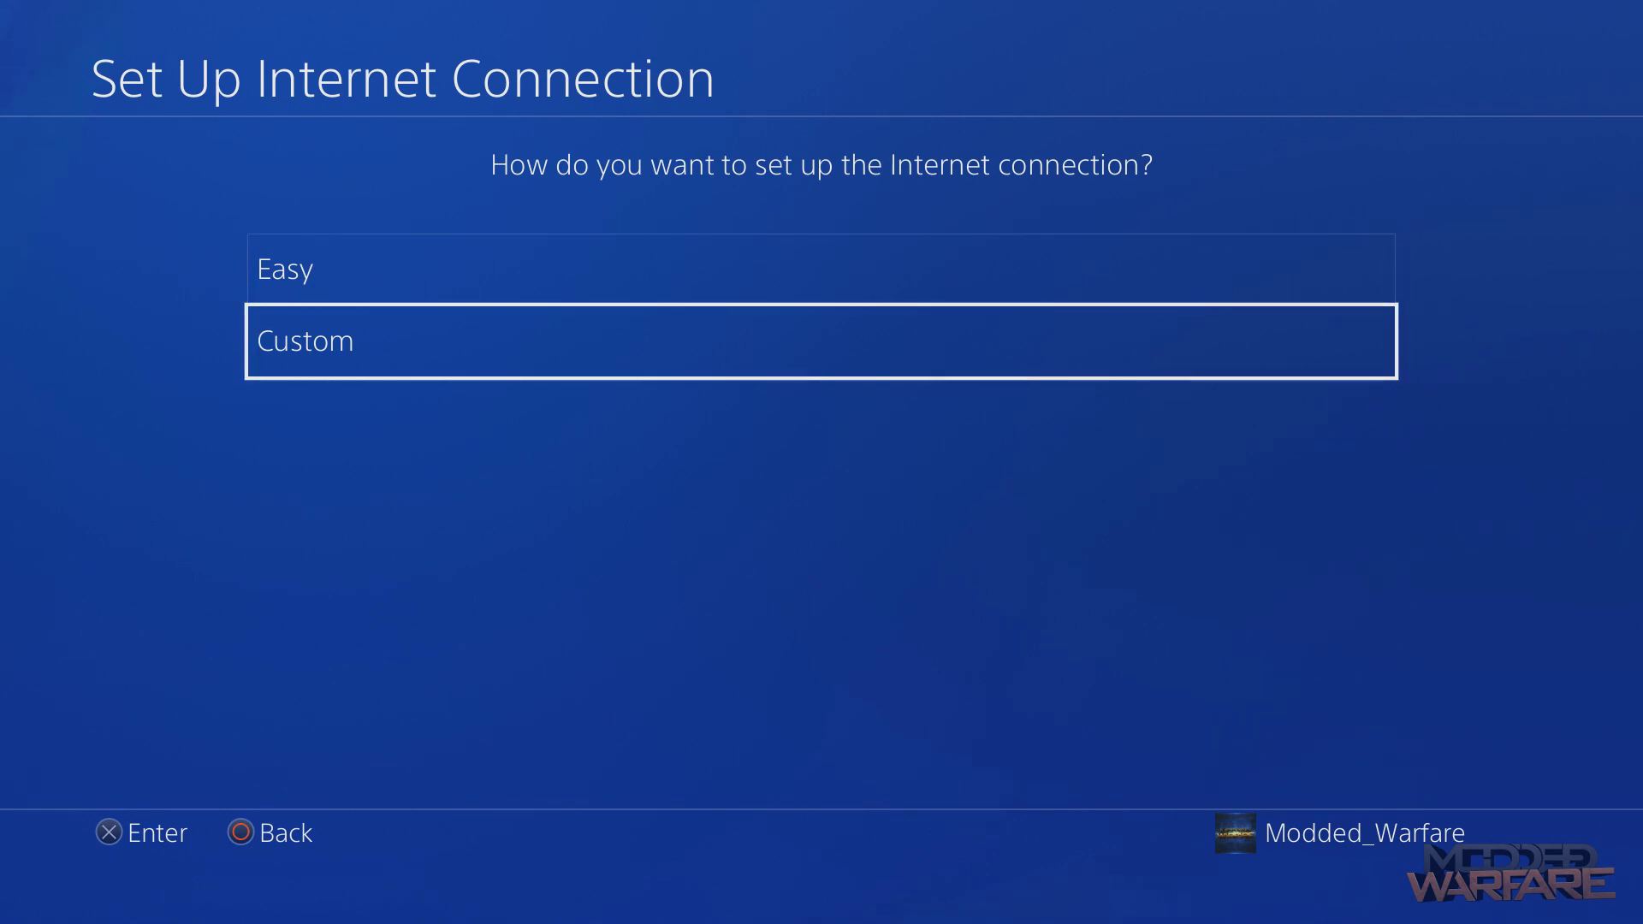
key(Up)
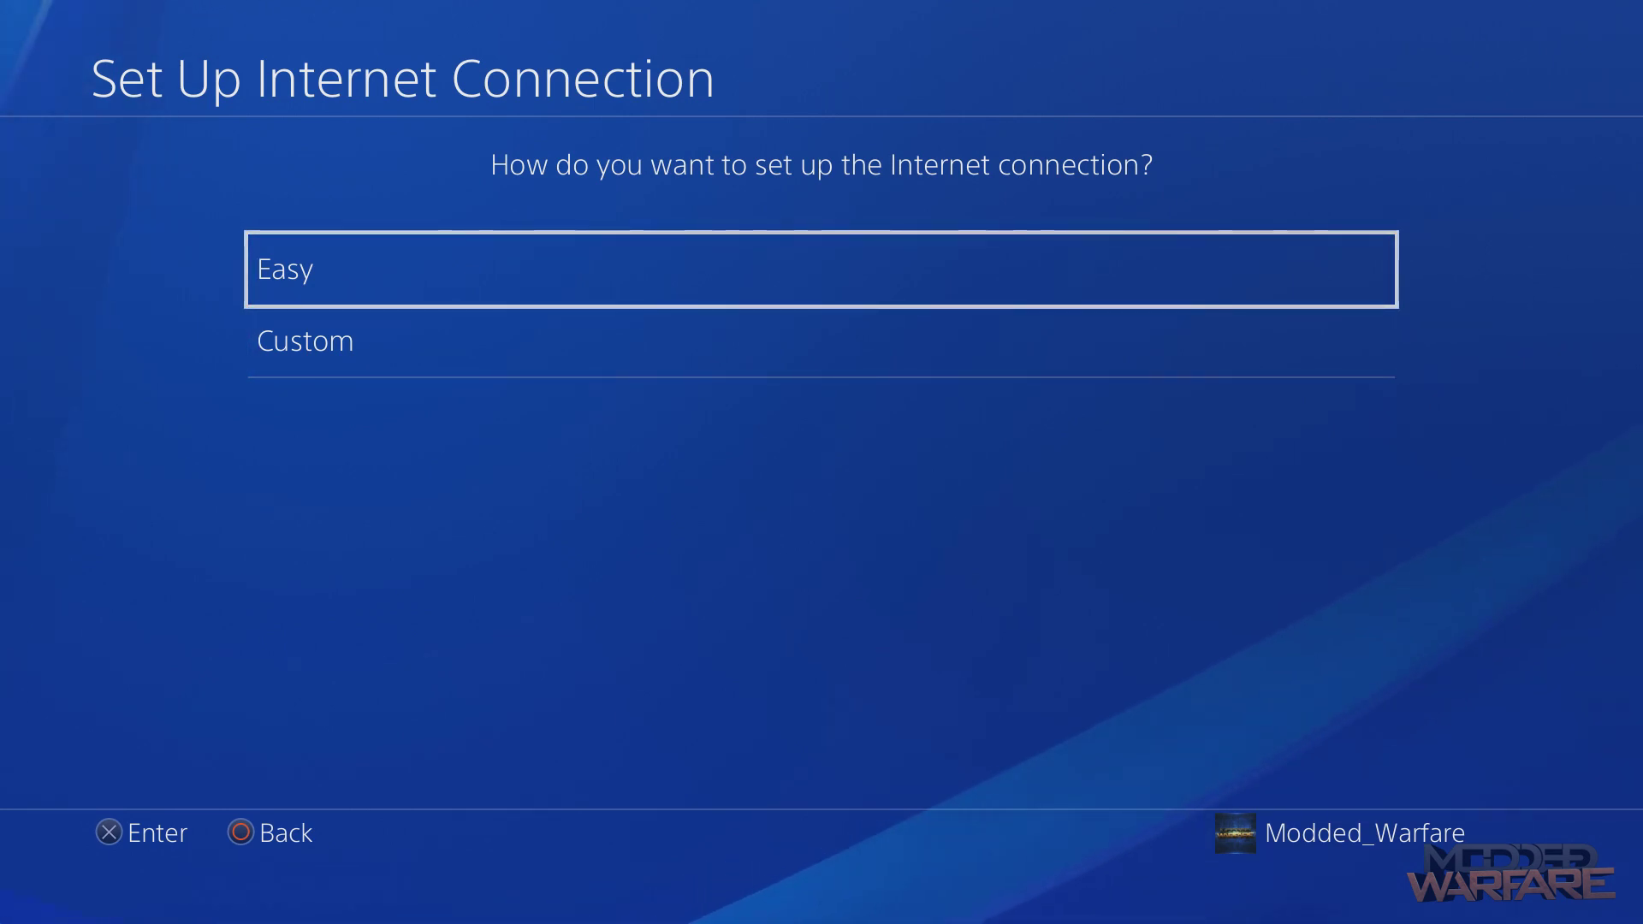
key(Down)
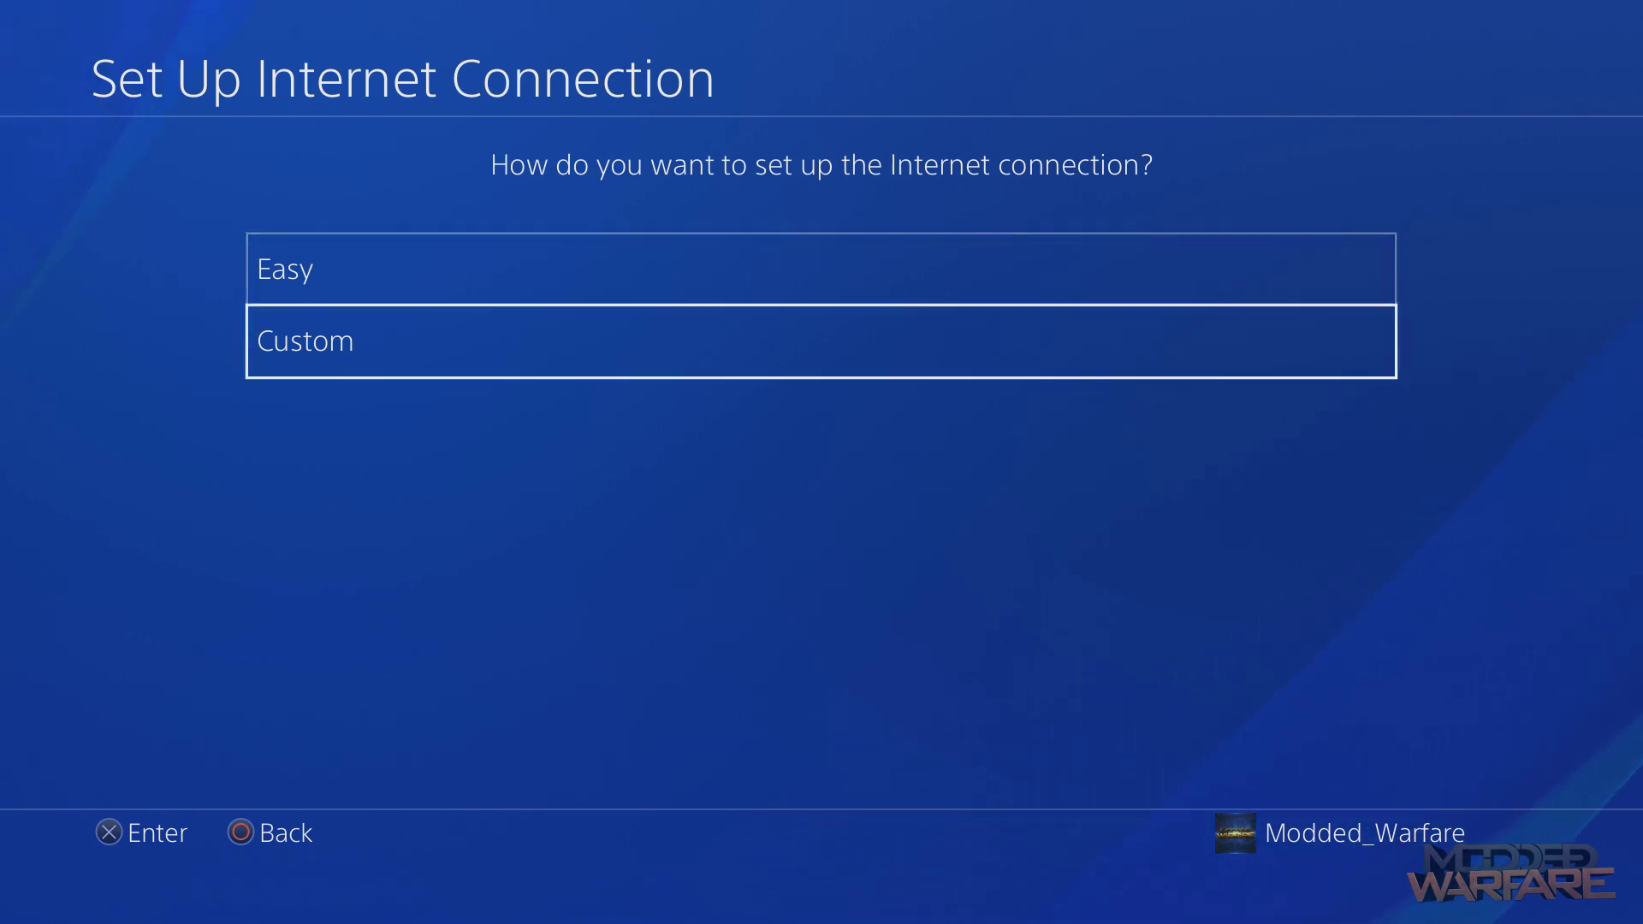
key(Up)
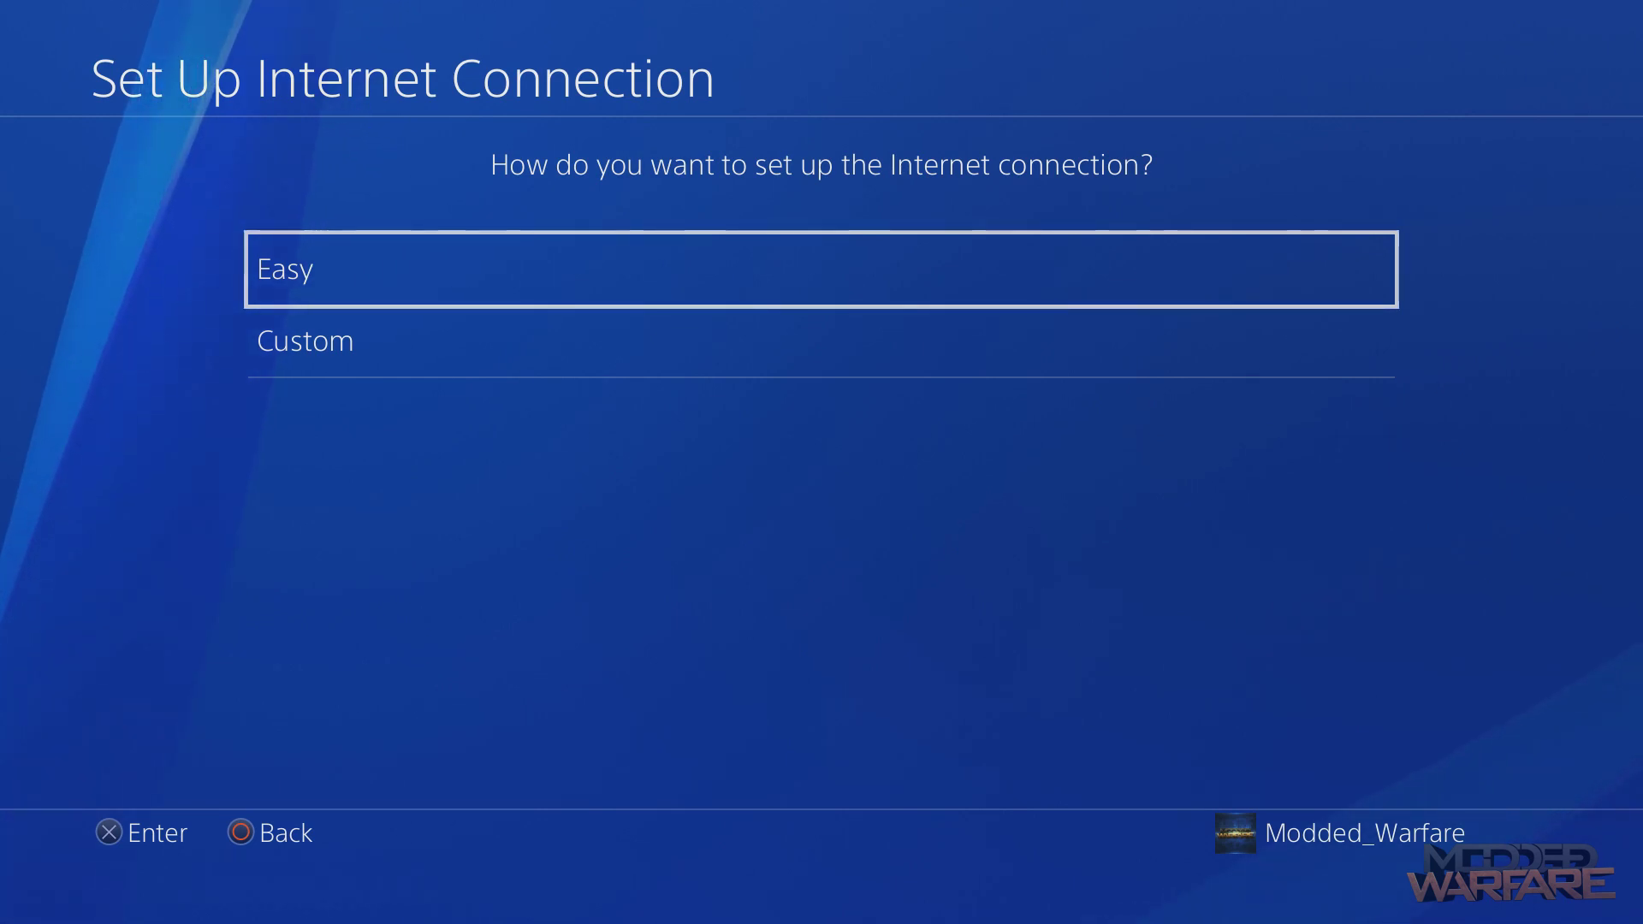
key(Down)
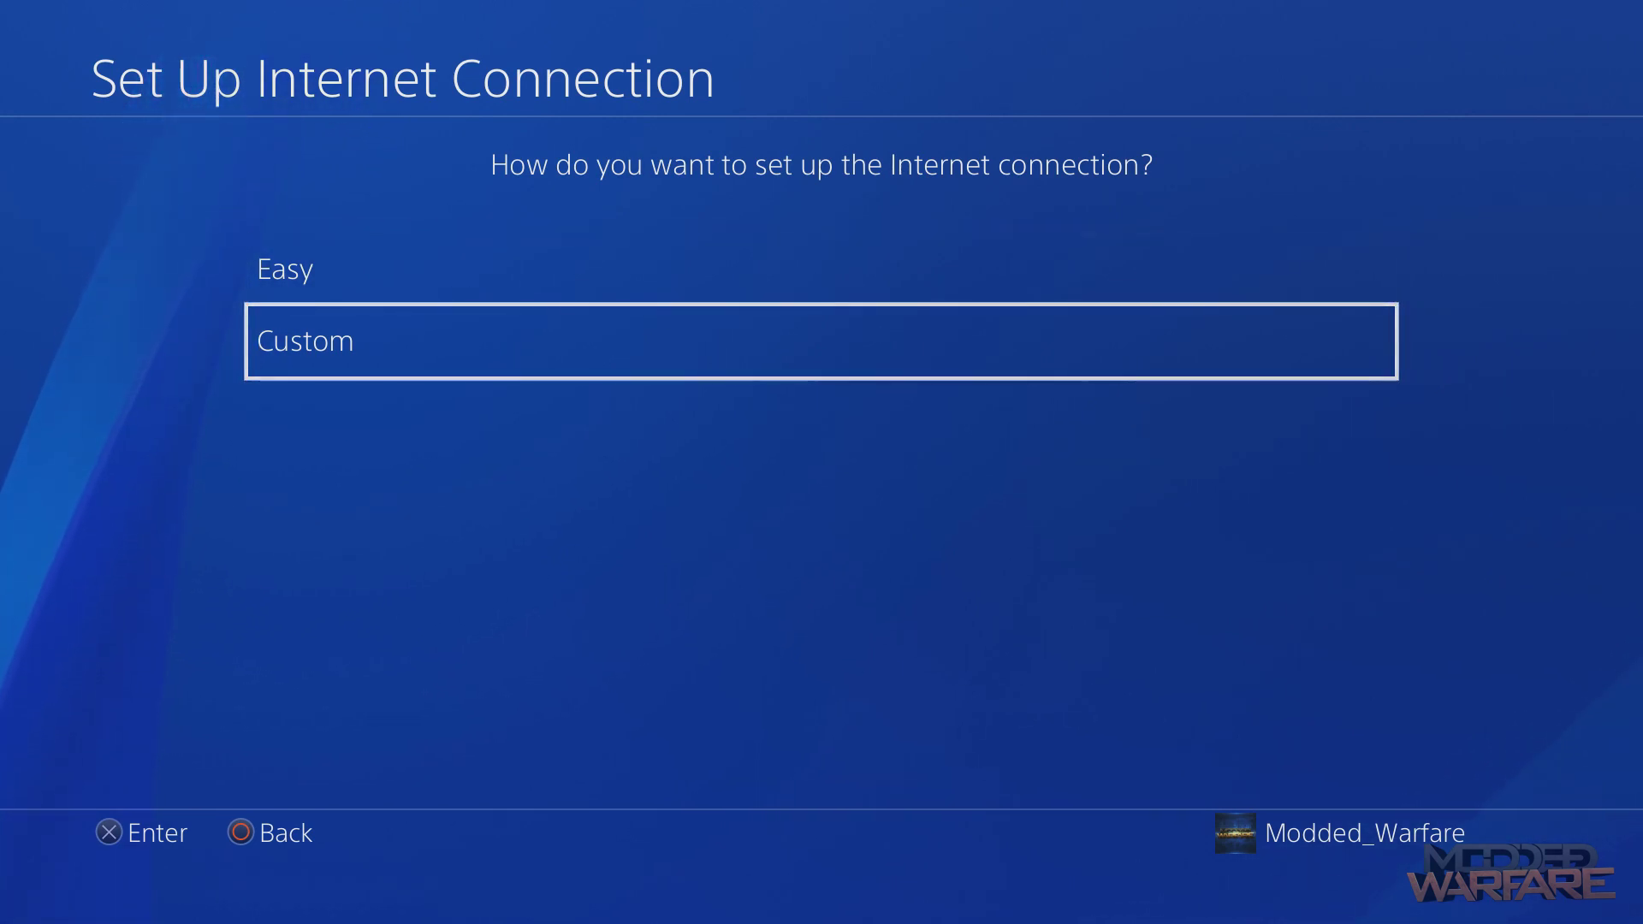
key(Return)
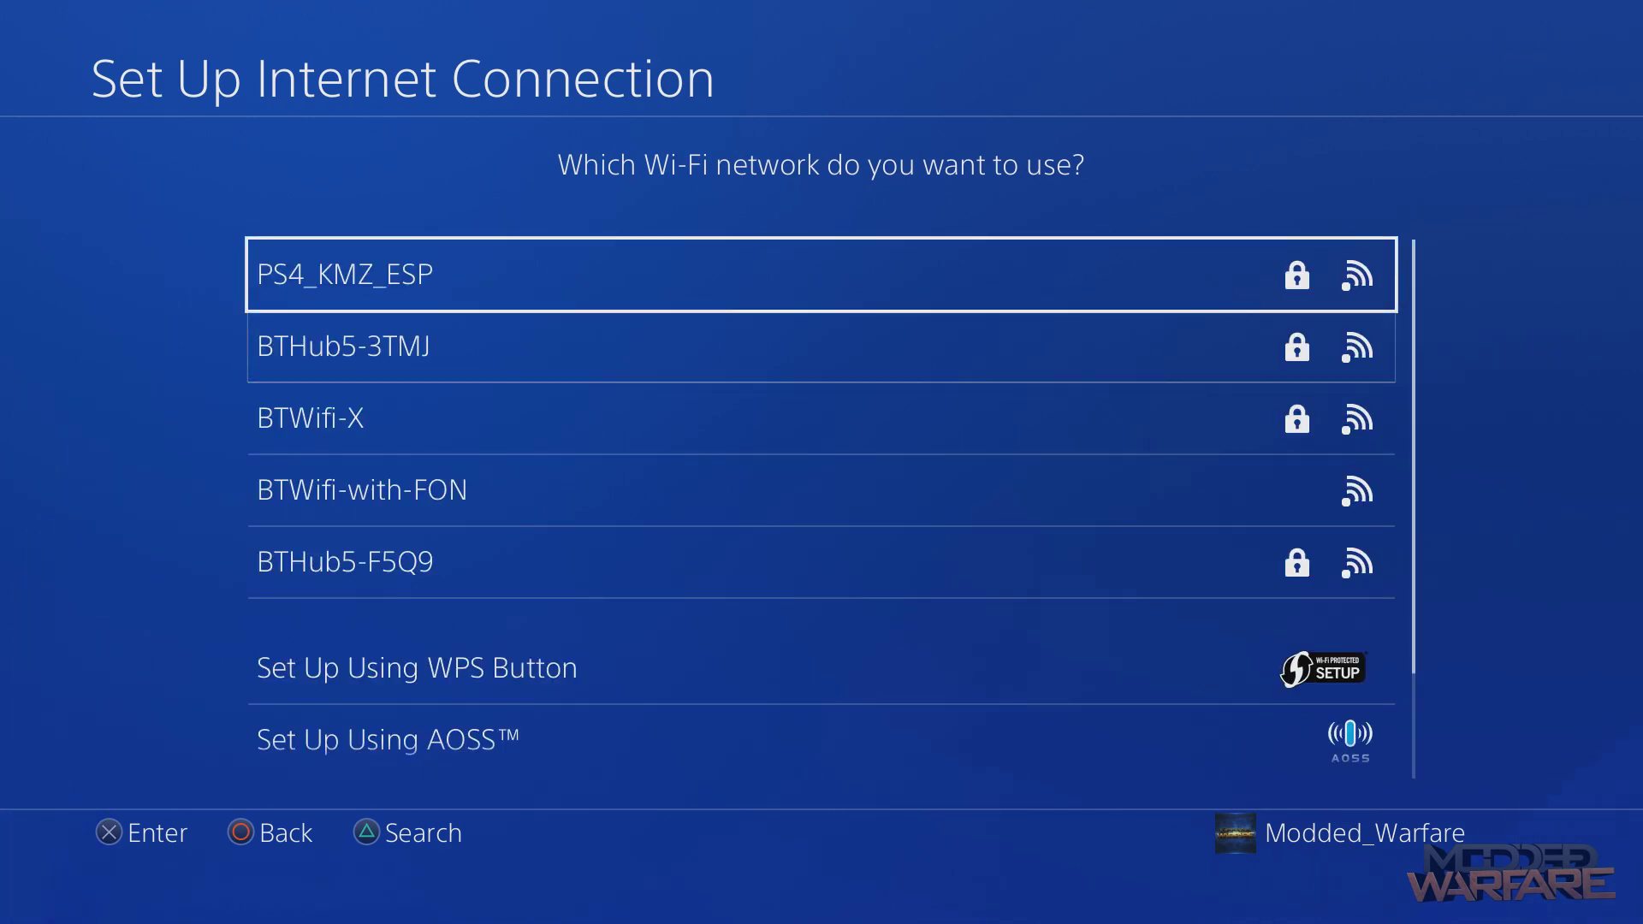
Select PS4_KMZ_ESP as the Wi-Fi network to use
key(Down)
key(Up)
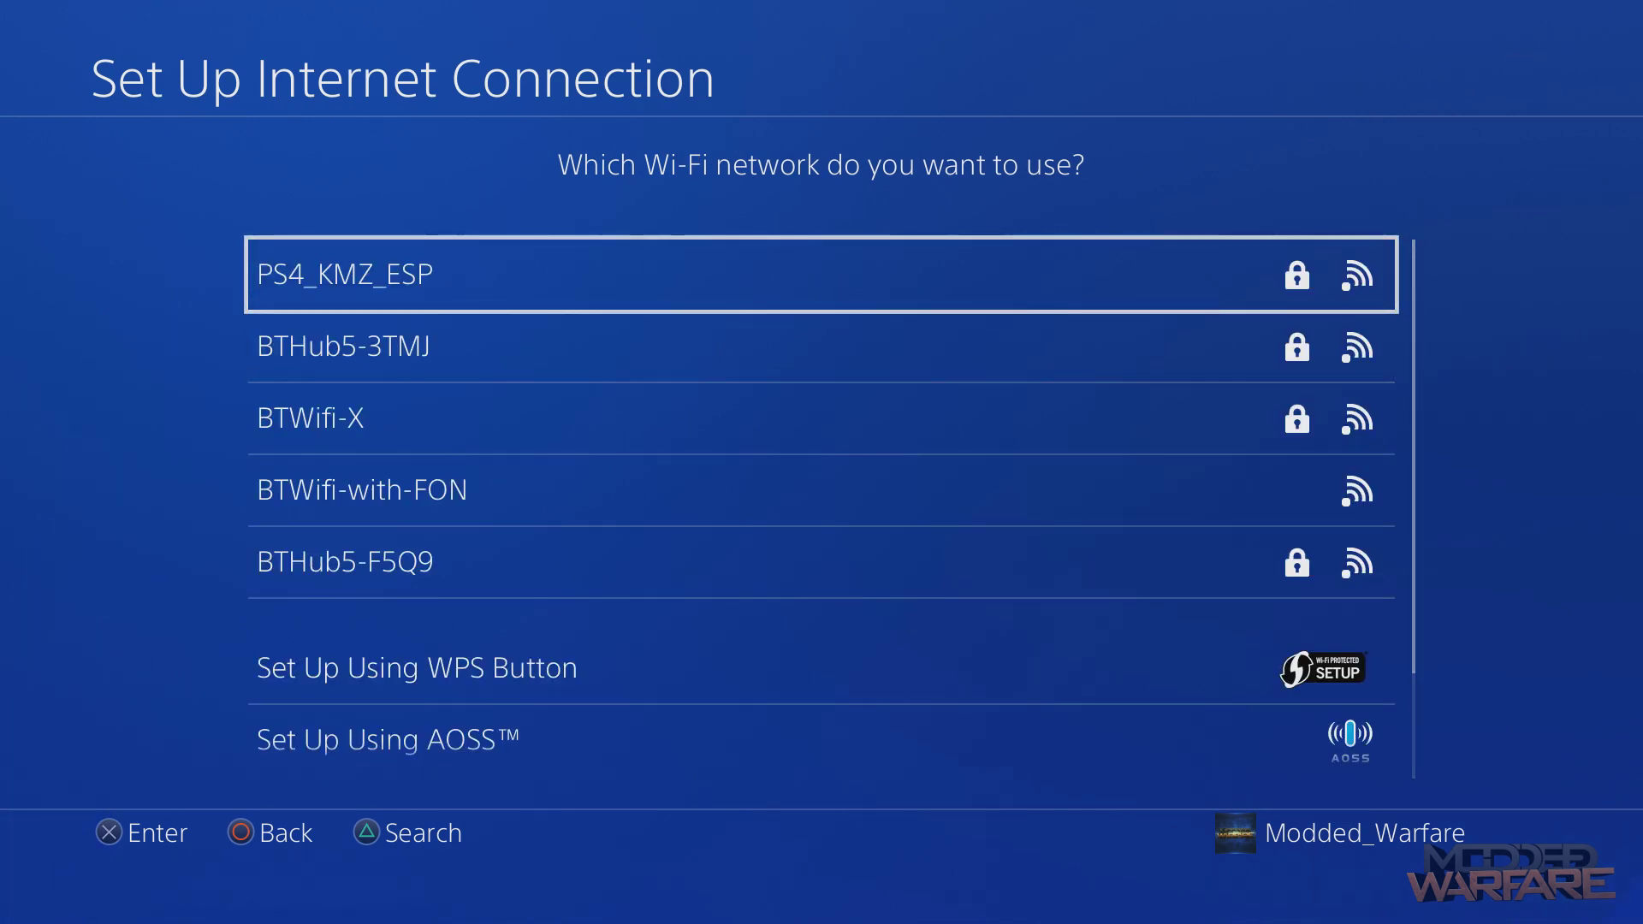
key(Down)
key(Up)
key(Return)
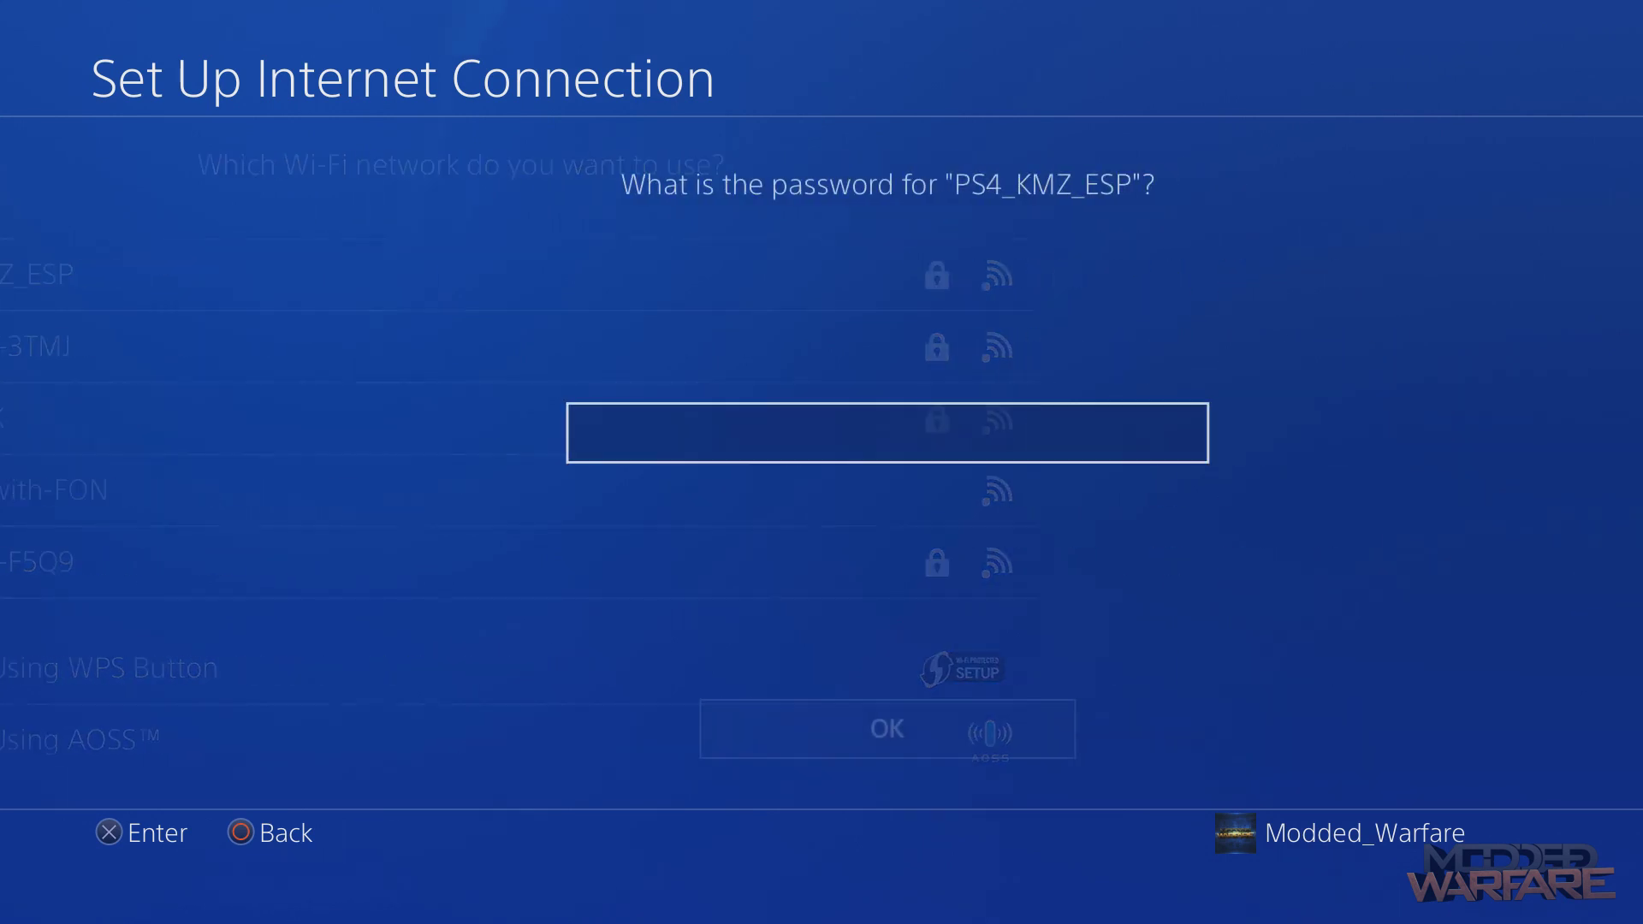
Enter the Wi-Fi password for the PS4_KMZ_ESP network and submit it
key(Up)
key(Right)
key(Right)
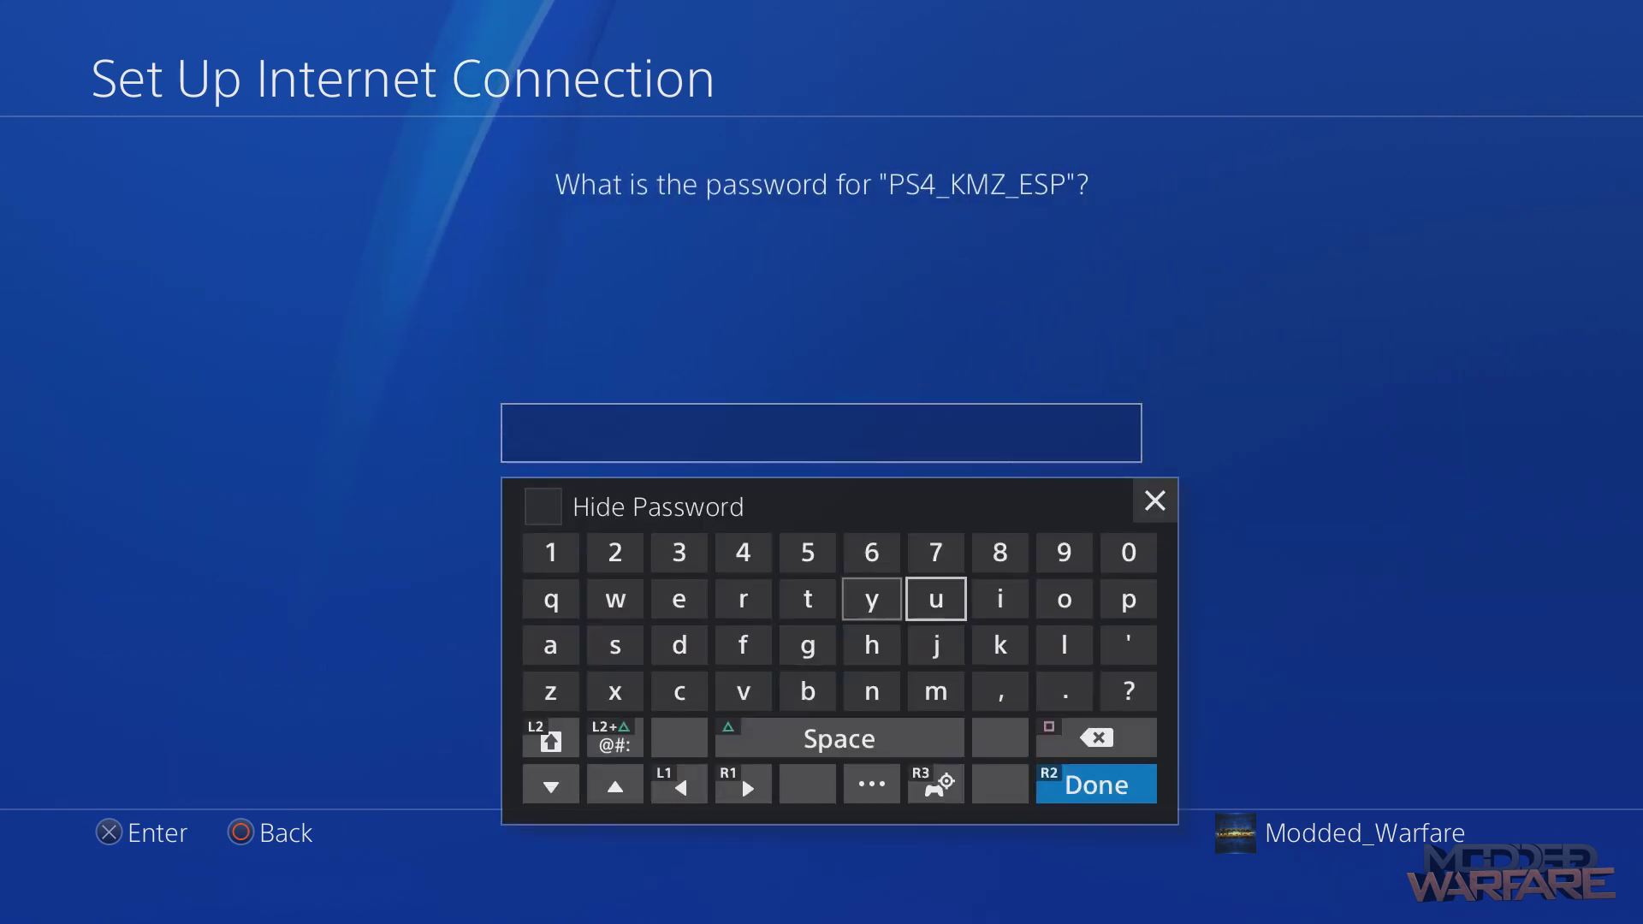
key(Right)
key(Right)
key(Left)
key(Left)
key(Left)
key(Left)
key(Left)
key(Left)
key(Right)
key(Right)
key(Right)
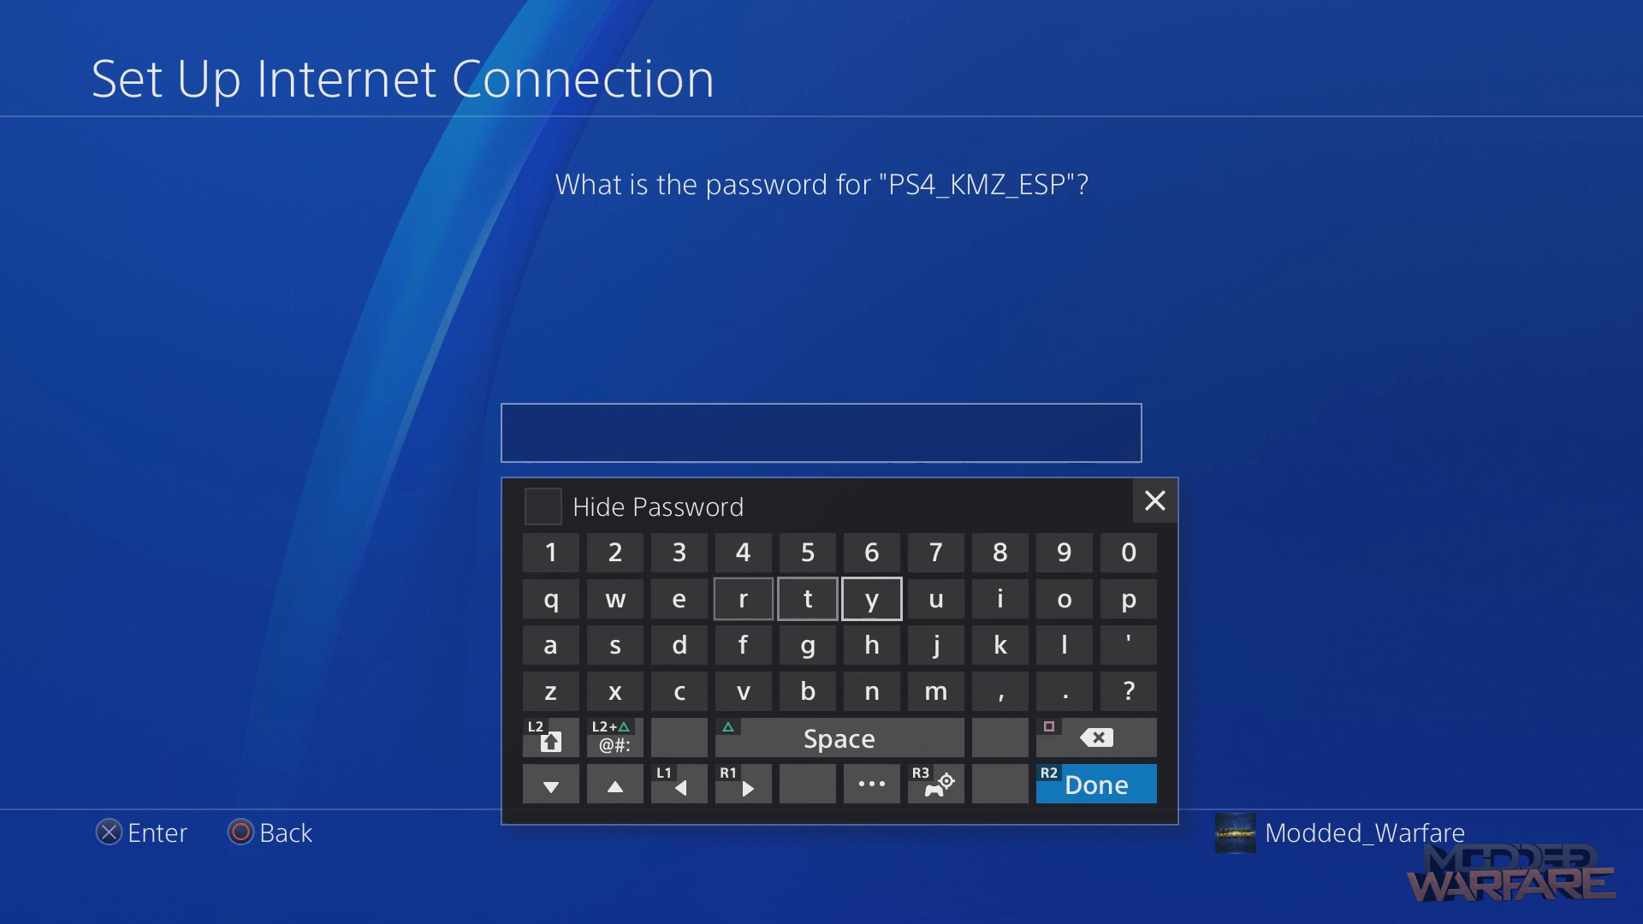
key(Right)
key(Right)
key(Right)
key(Right)
key(Left)
key(Right)
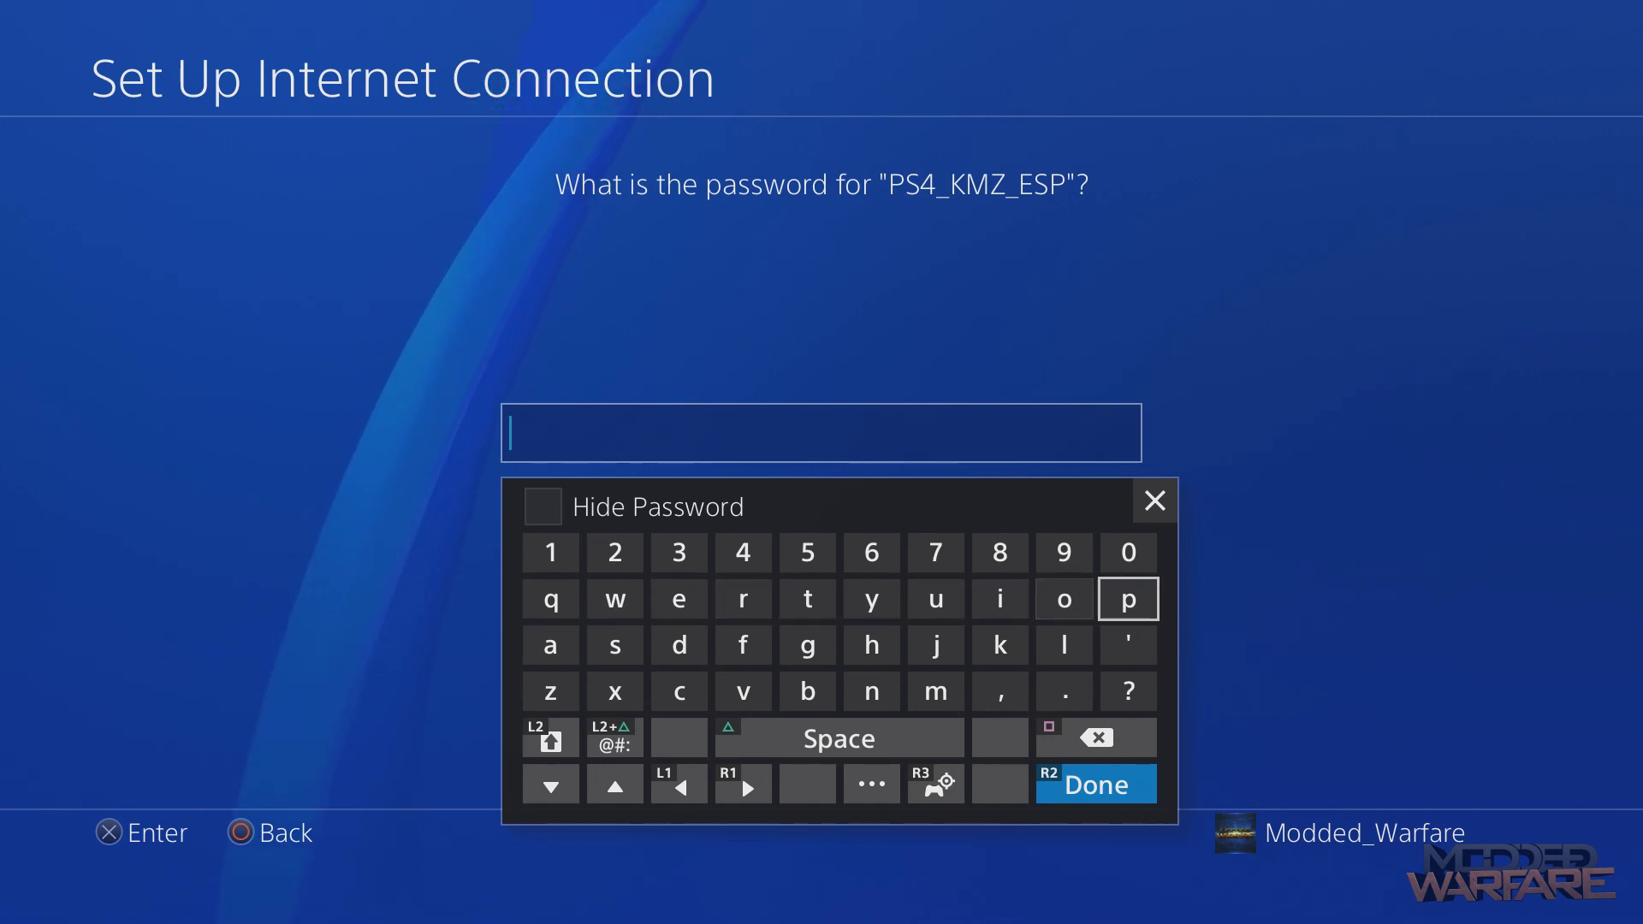
key(Left)
key(Left)
key(Right)
key(Right)
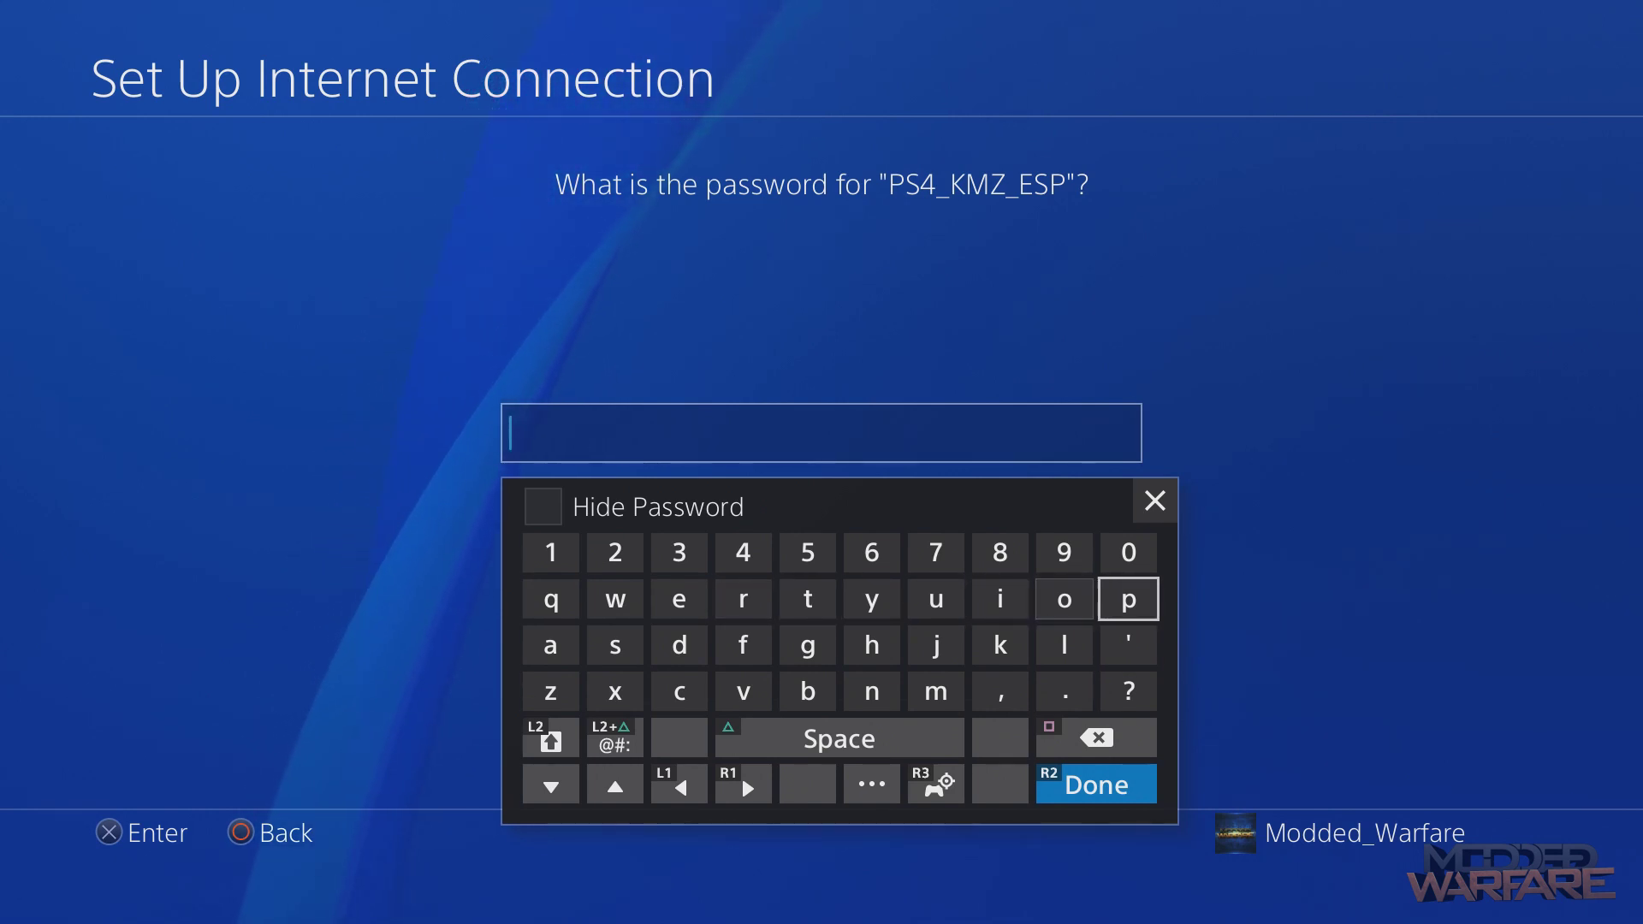
key(Left)
key(Right)
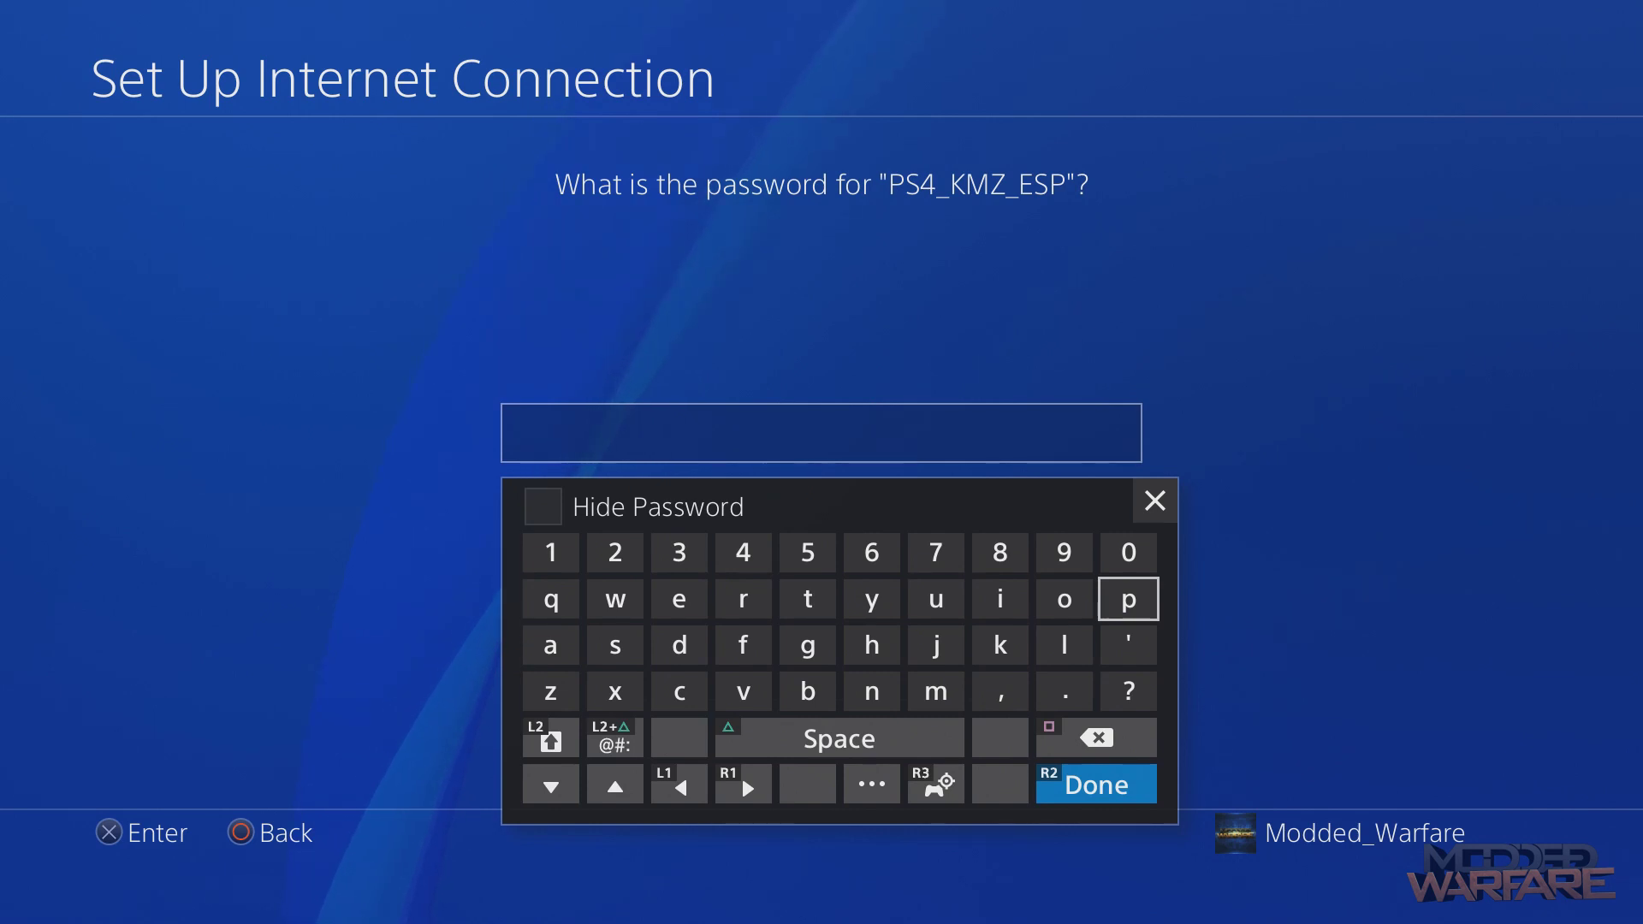
text(p)
key(Right)
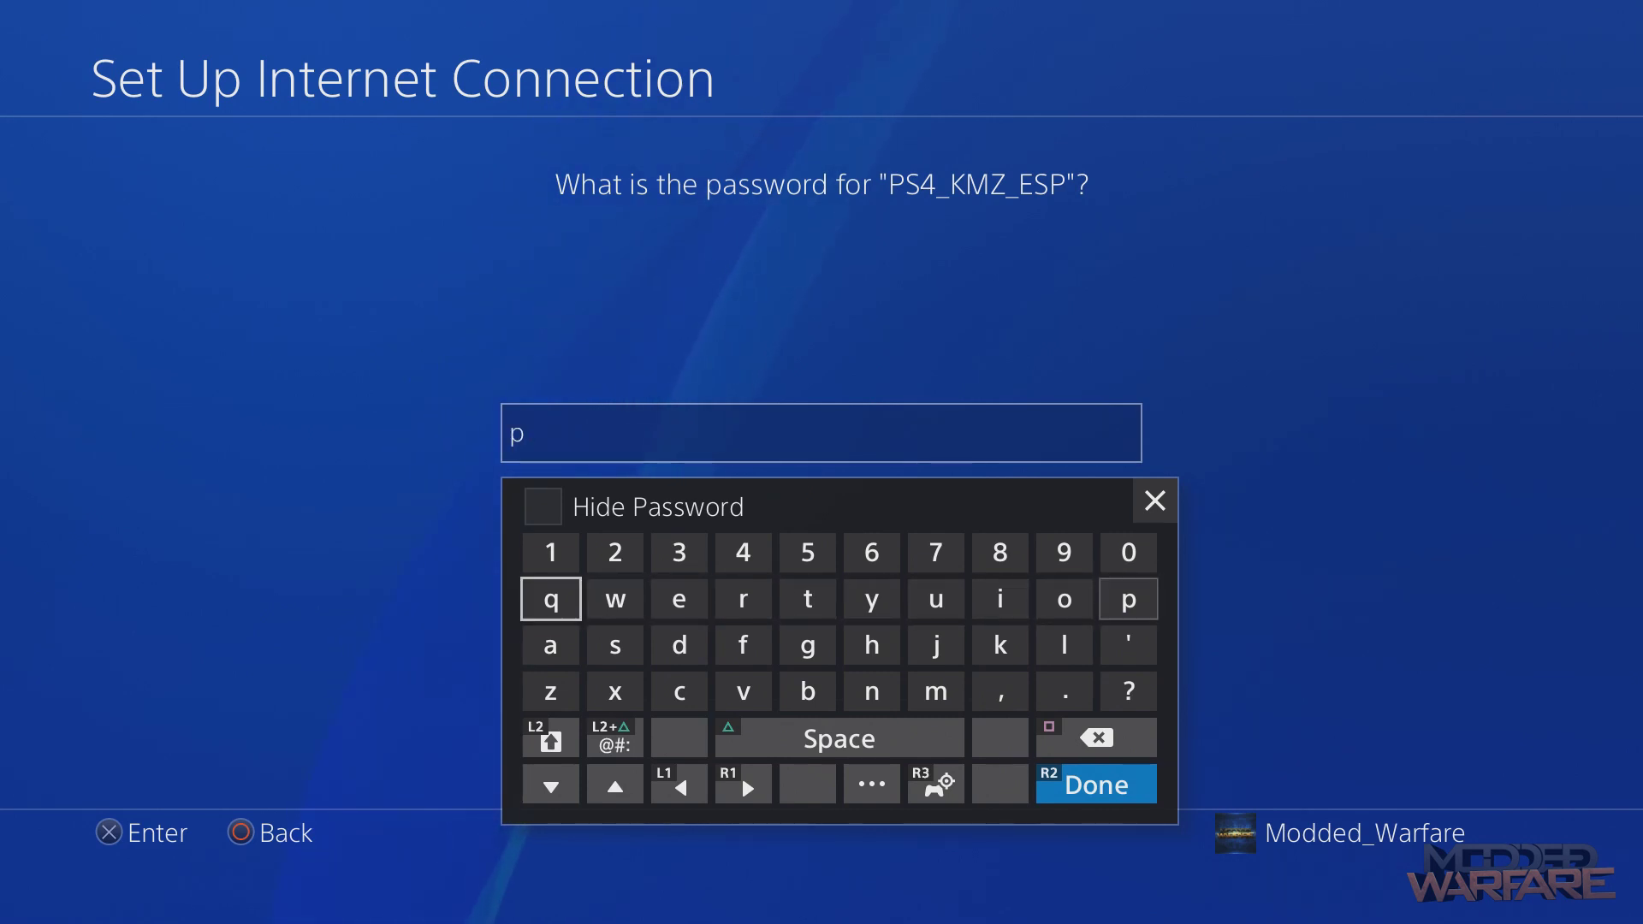
key(Down)
text(assw)
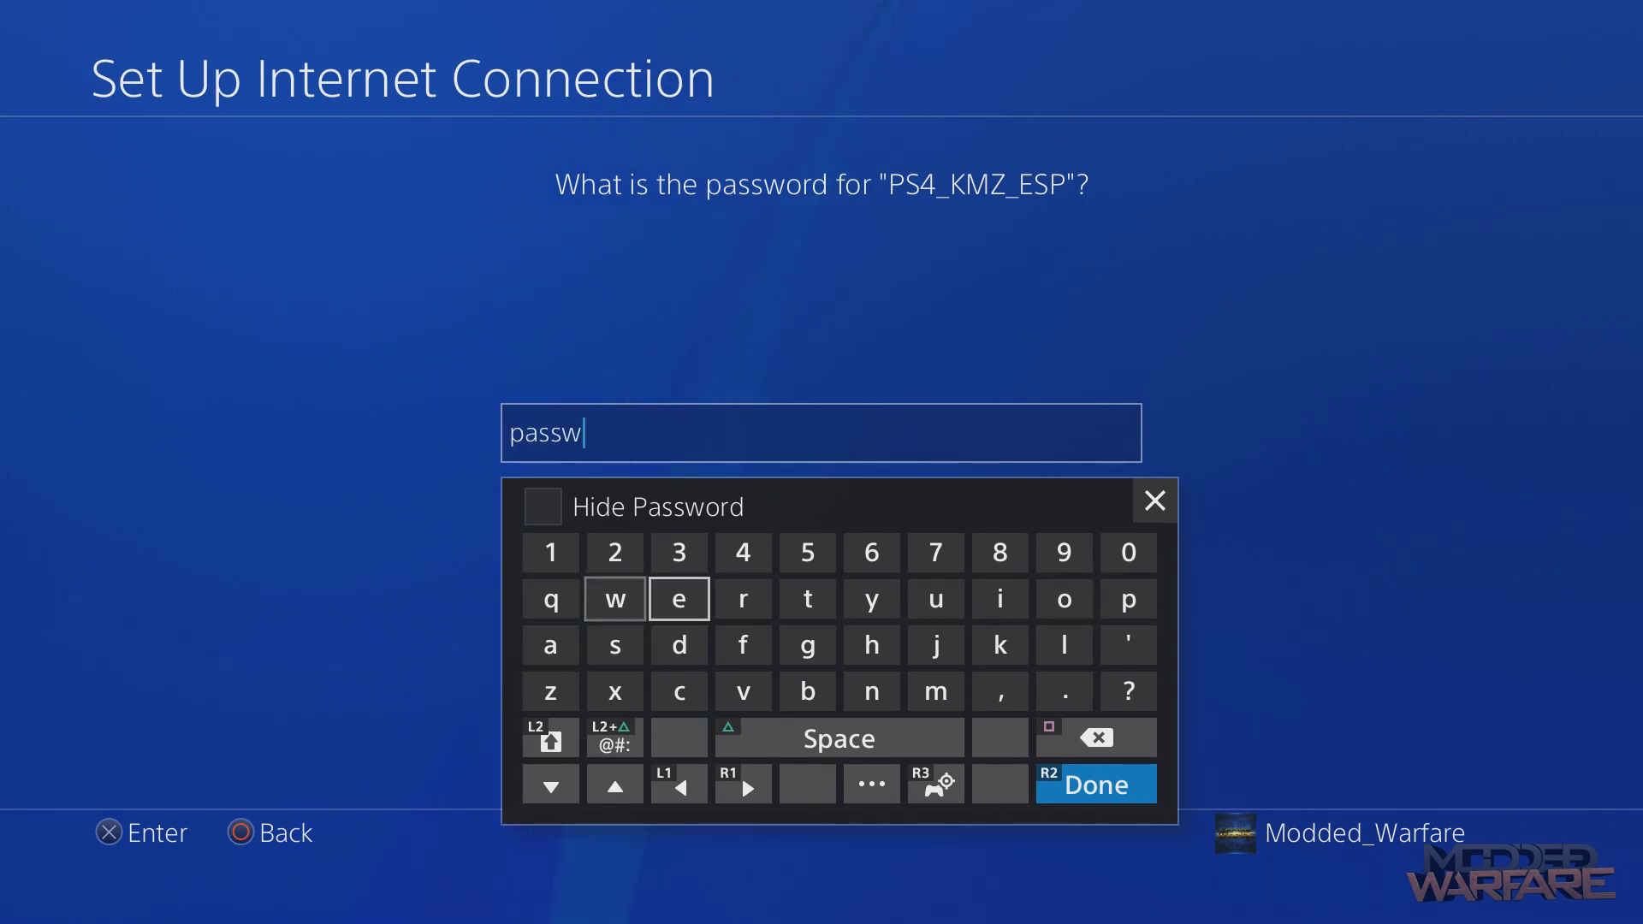
key(Right)
key(Right)
key(Right)
key(Right)
key(Right)
key(Right)
key(Right)
key(Left)
text(o)
key(Left)
key(Left)
key(Left)
key(Left)
key(Left)
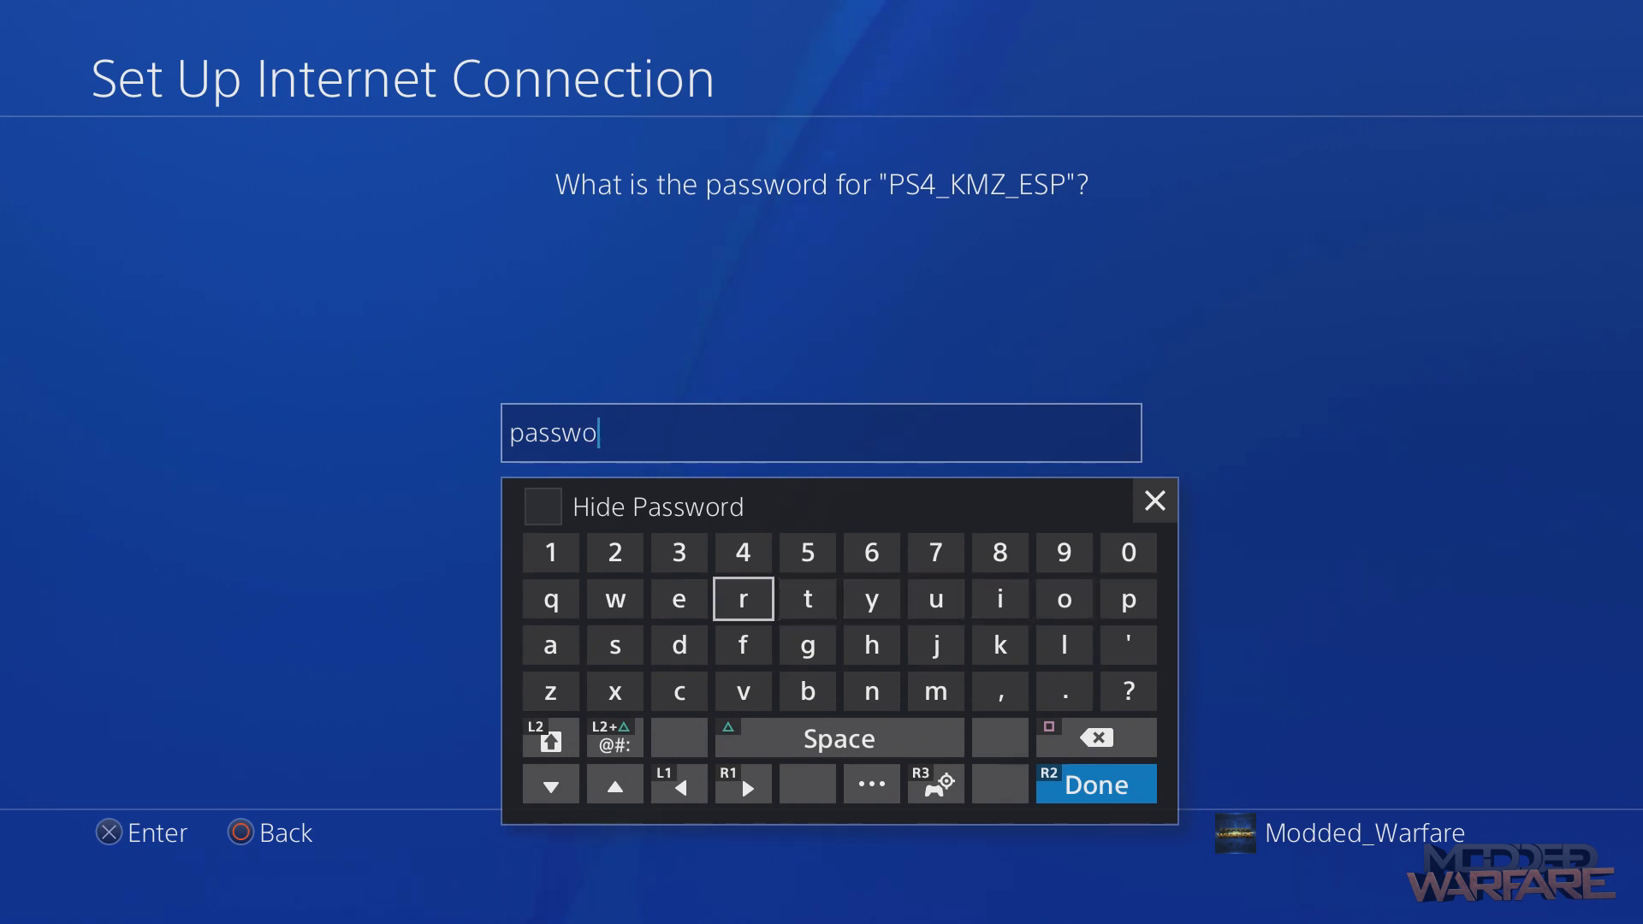
text(r)
key(Down)
key(Left)
text(d)
key(Right)
key(Right)
key(Right)
key(Right)
key(Right)
key(Right)
key(Right)
key(Left)
key(Left)
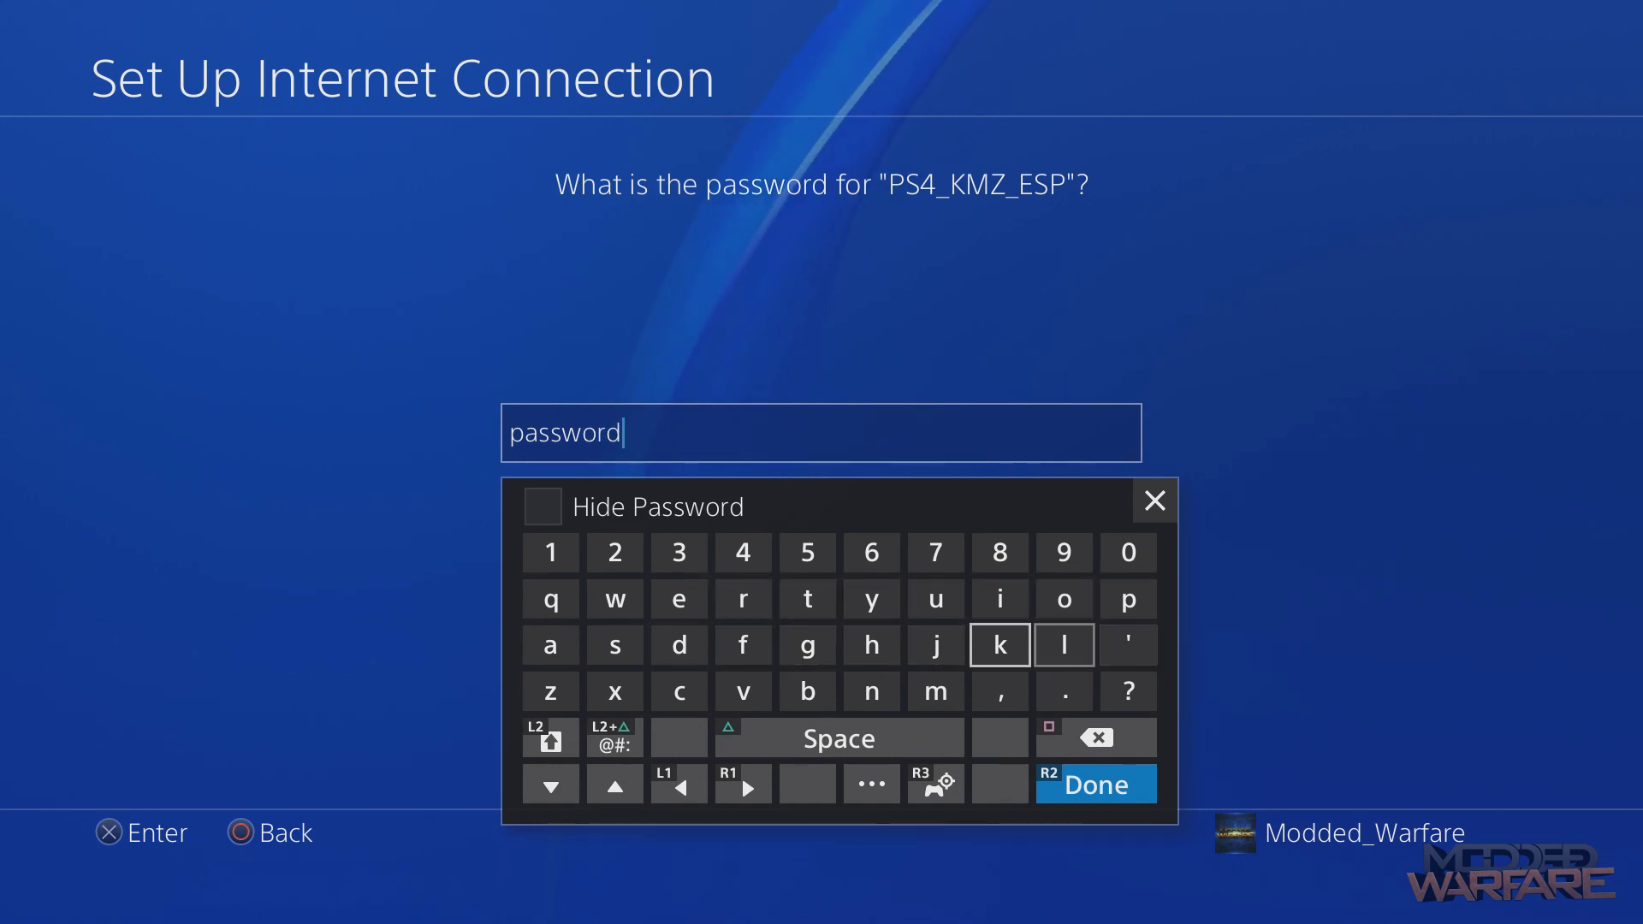
key(Left)
key(Right)
key(Right)
key(Right)
key(Down)
key(Down)
key(Down)
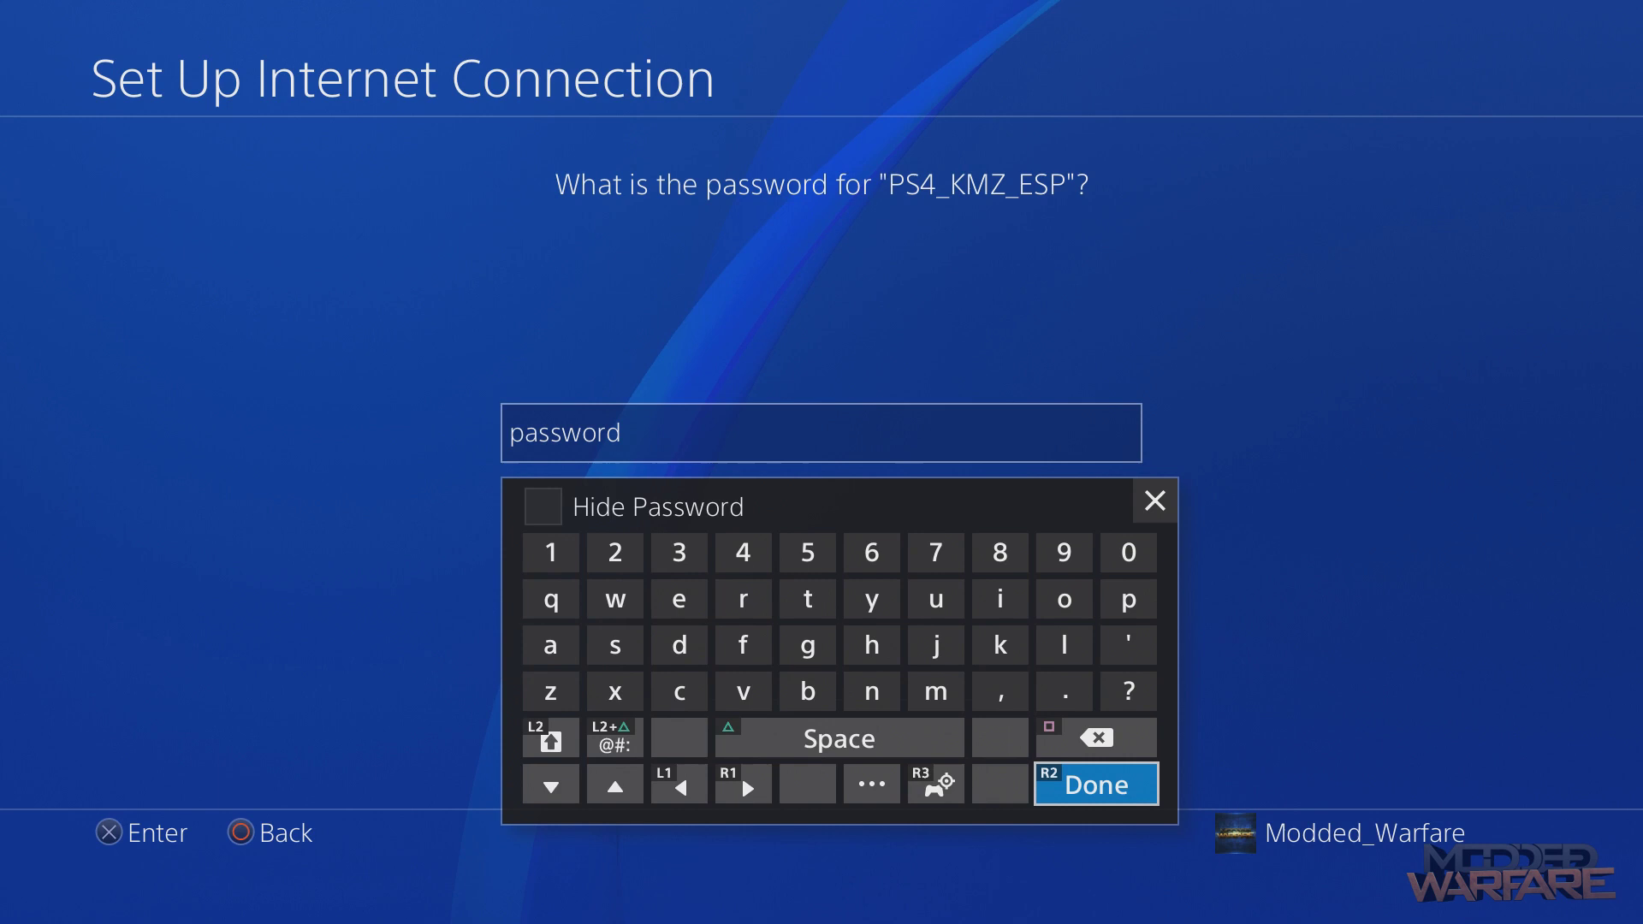
key(Return)
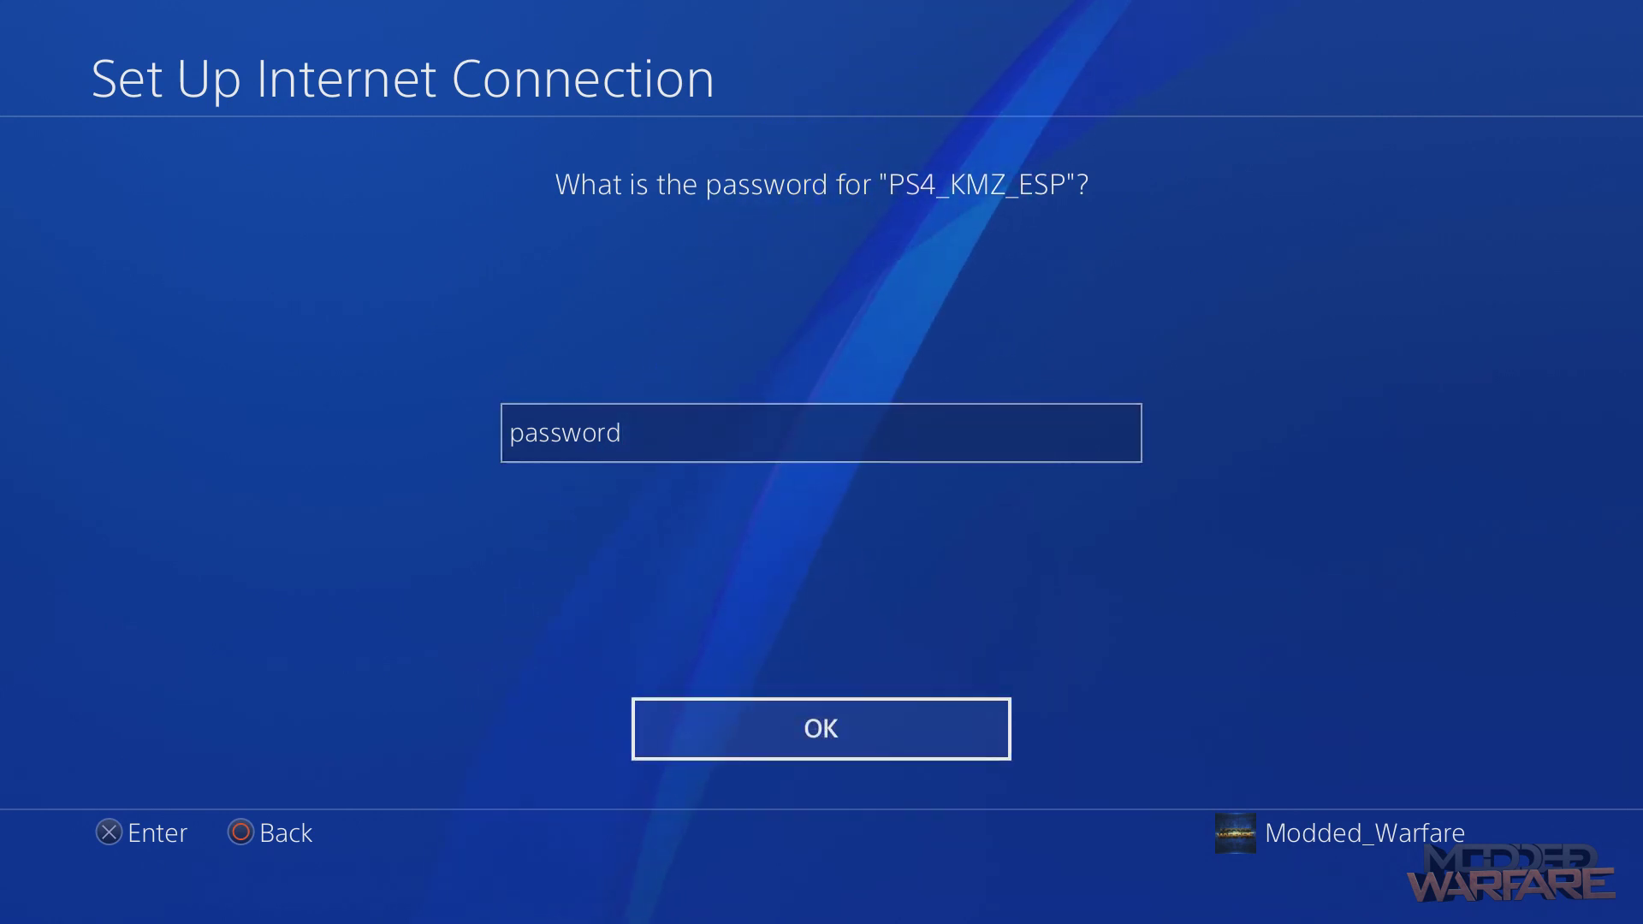
key(Return)
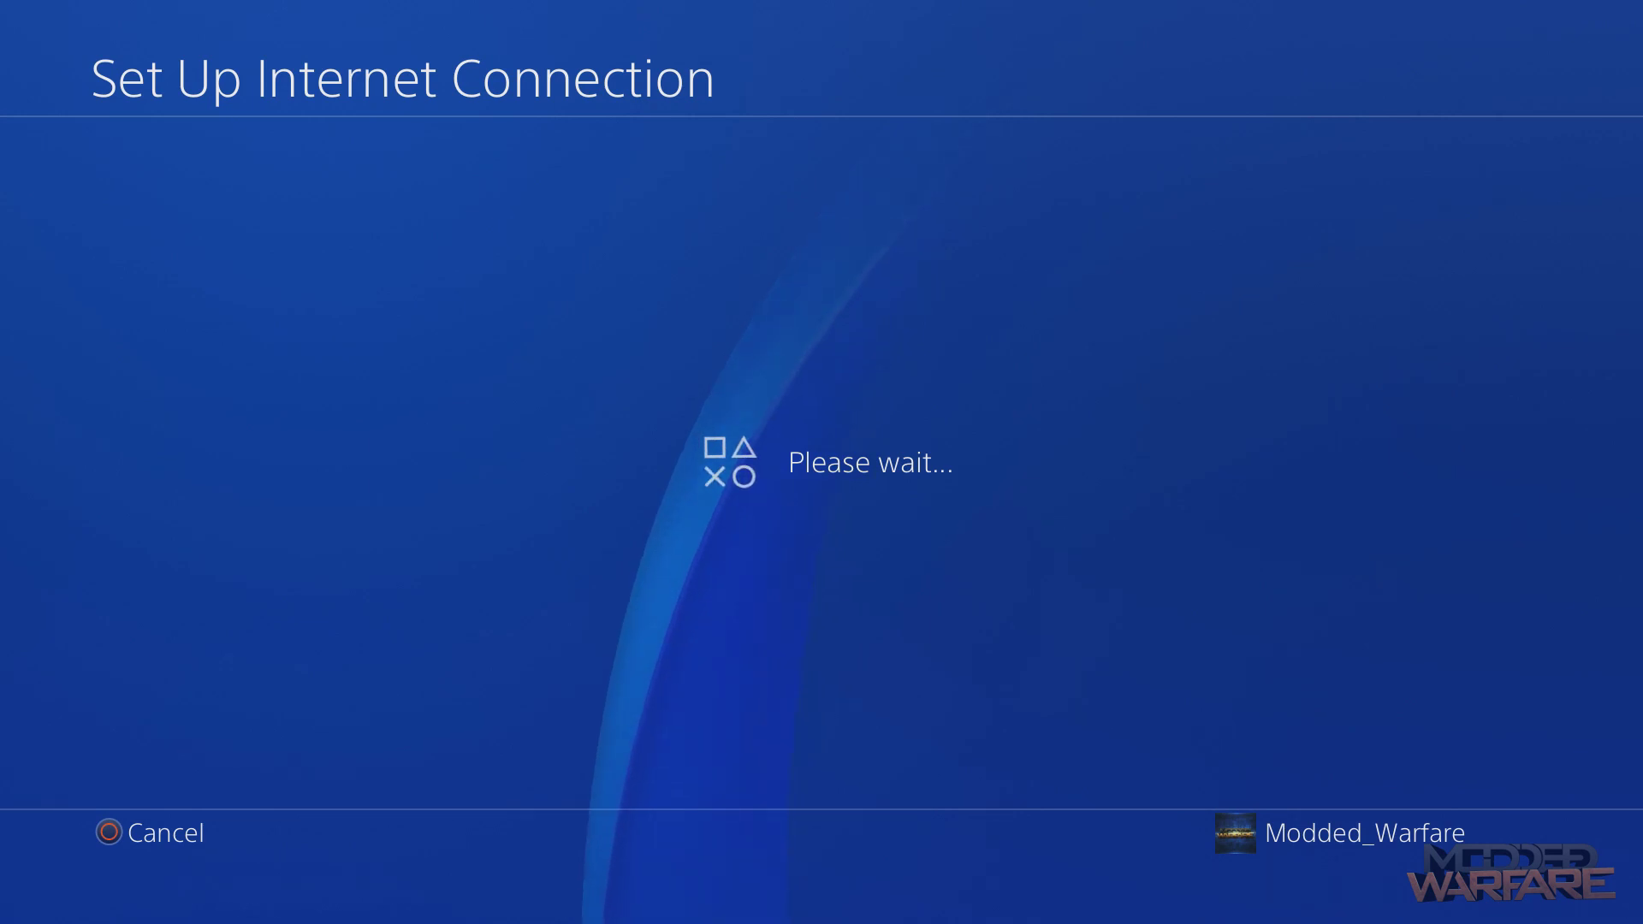
Keep IP address, DNS and MTU on Automatic, DHCP Host Name on Do Not Specify and Proxy Server on Do Not Use, skipping the connection test
key(Return)
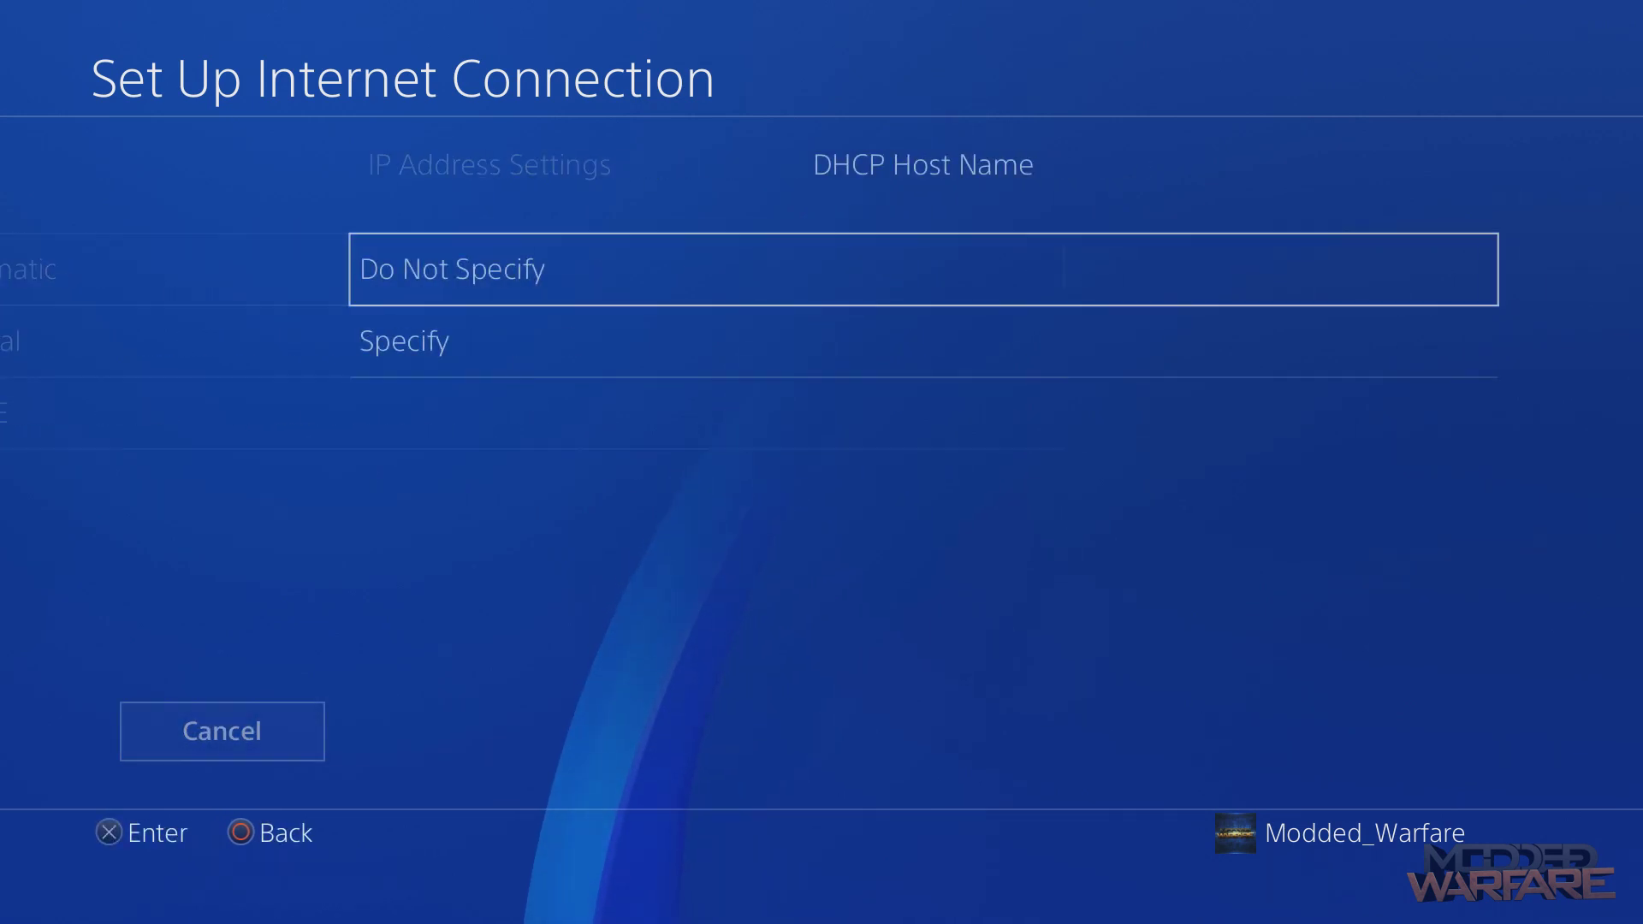
key(Return)
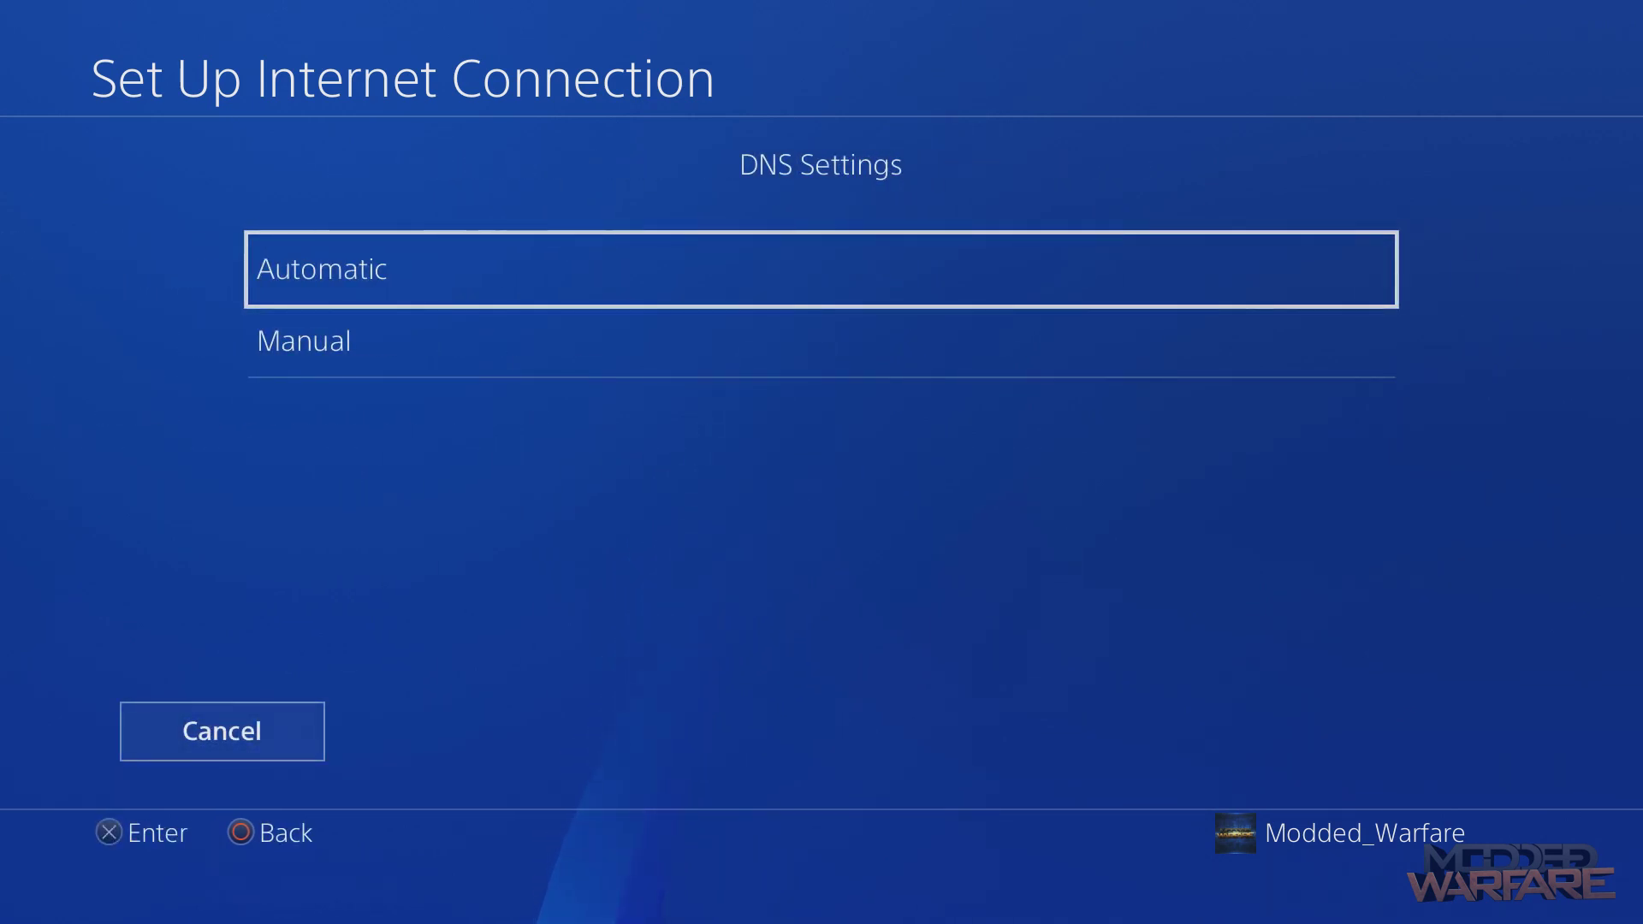
key(Return)
key(Return)
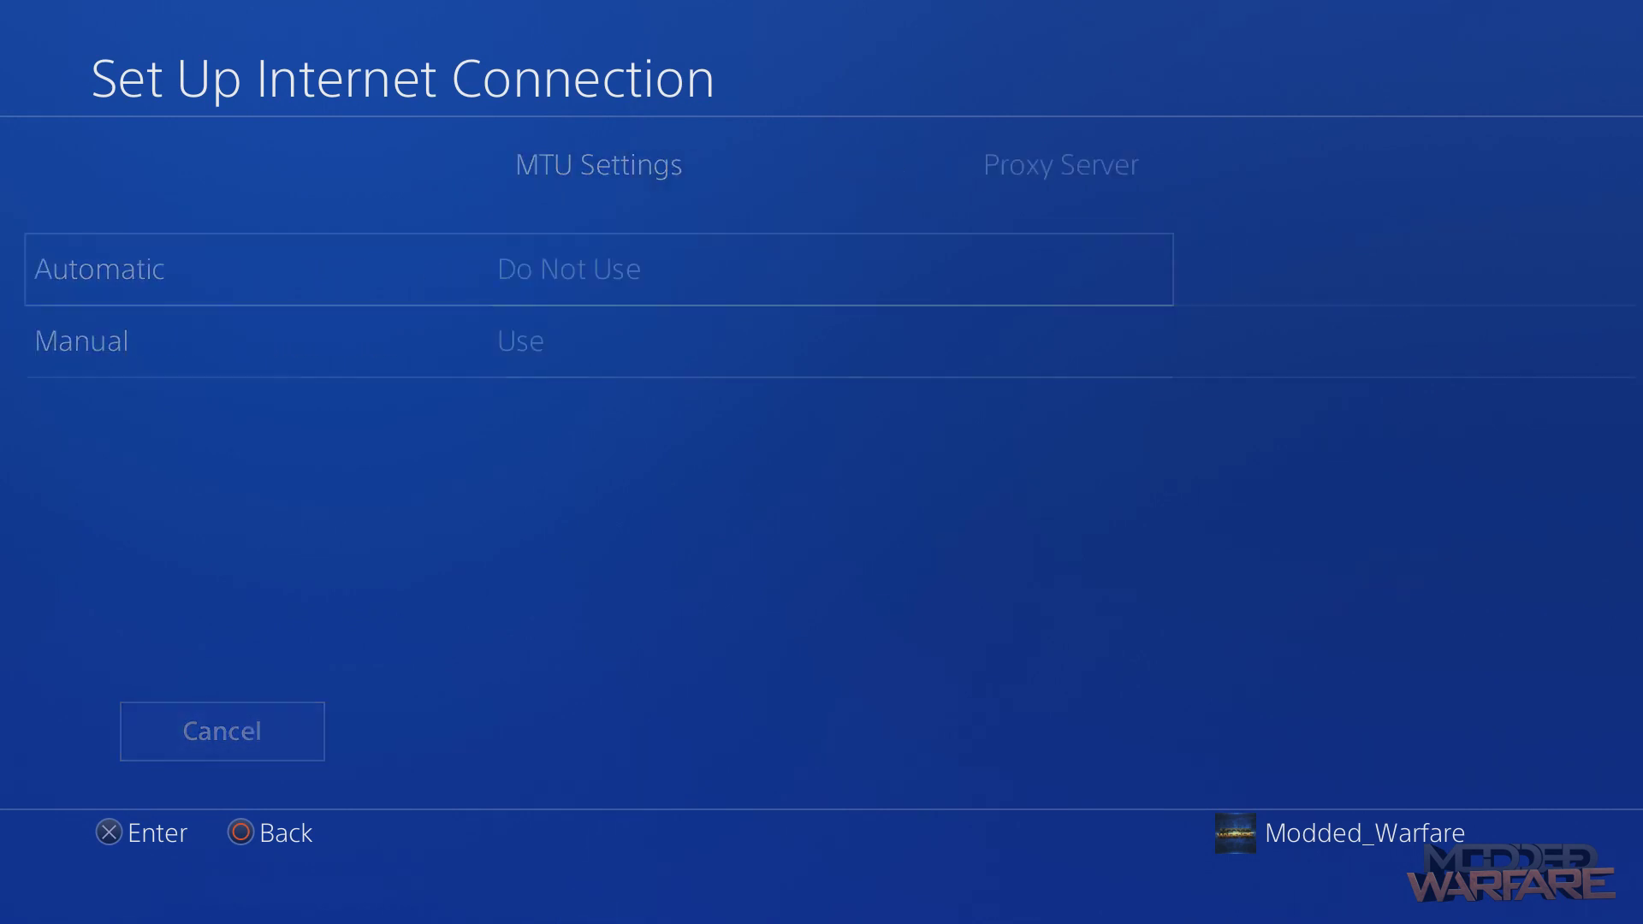
key(Return)
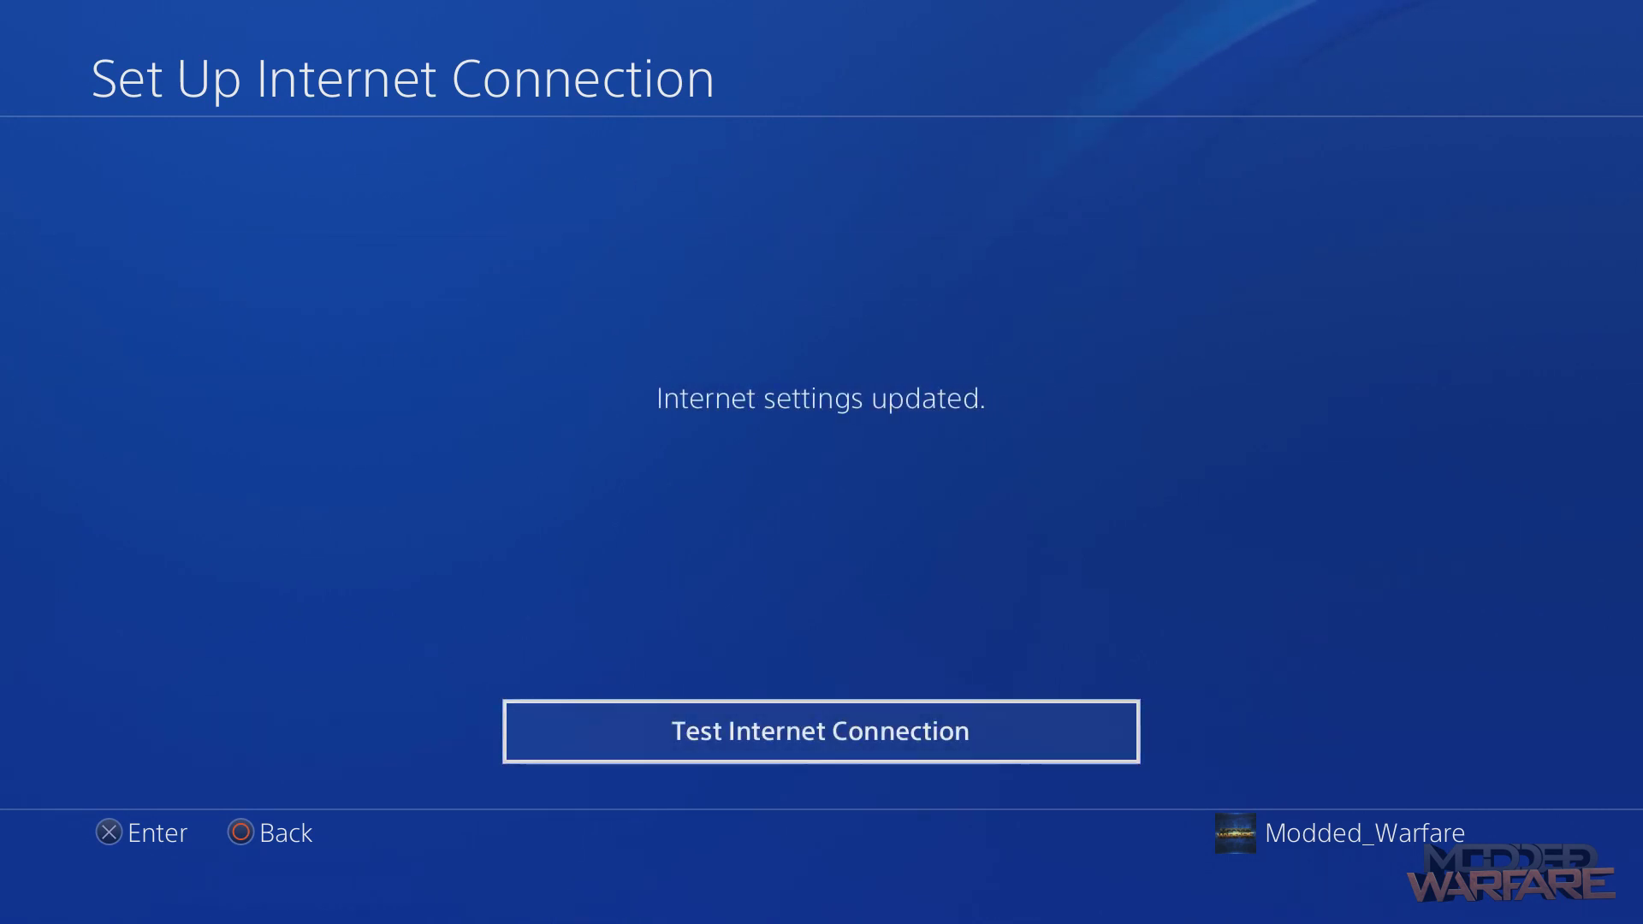
key(Escape)
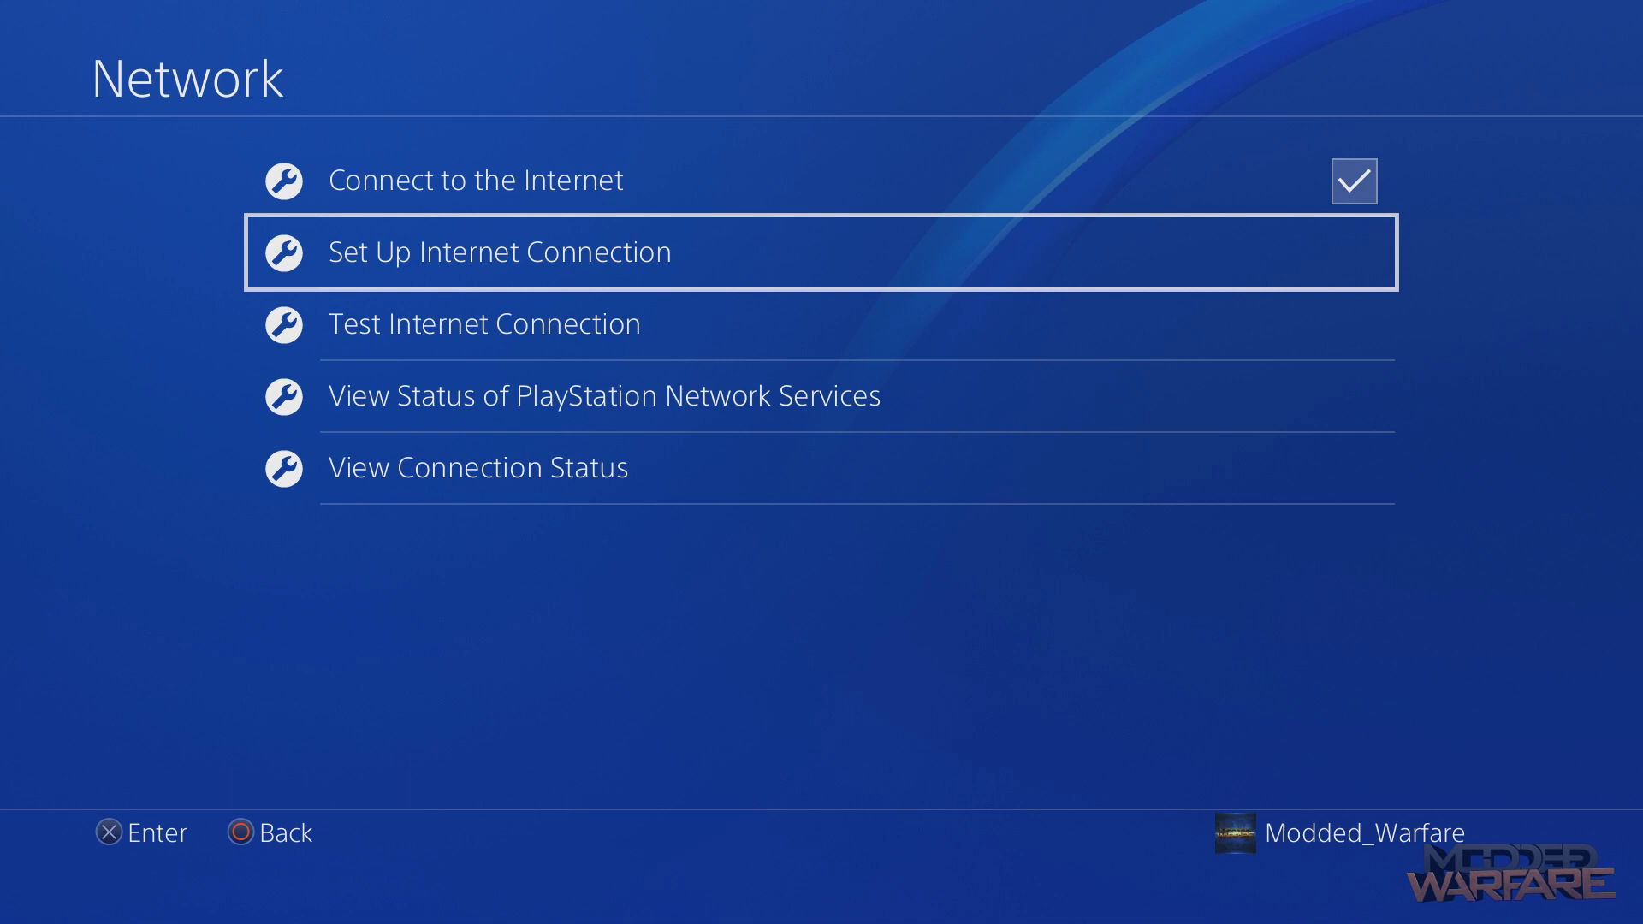
View the console's connection status to check its IP address on the PS4_KMZ_ESP network, and return to Settings
key(Down)
key(Down)
key(Down)
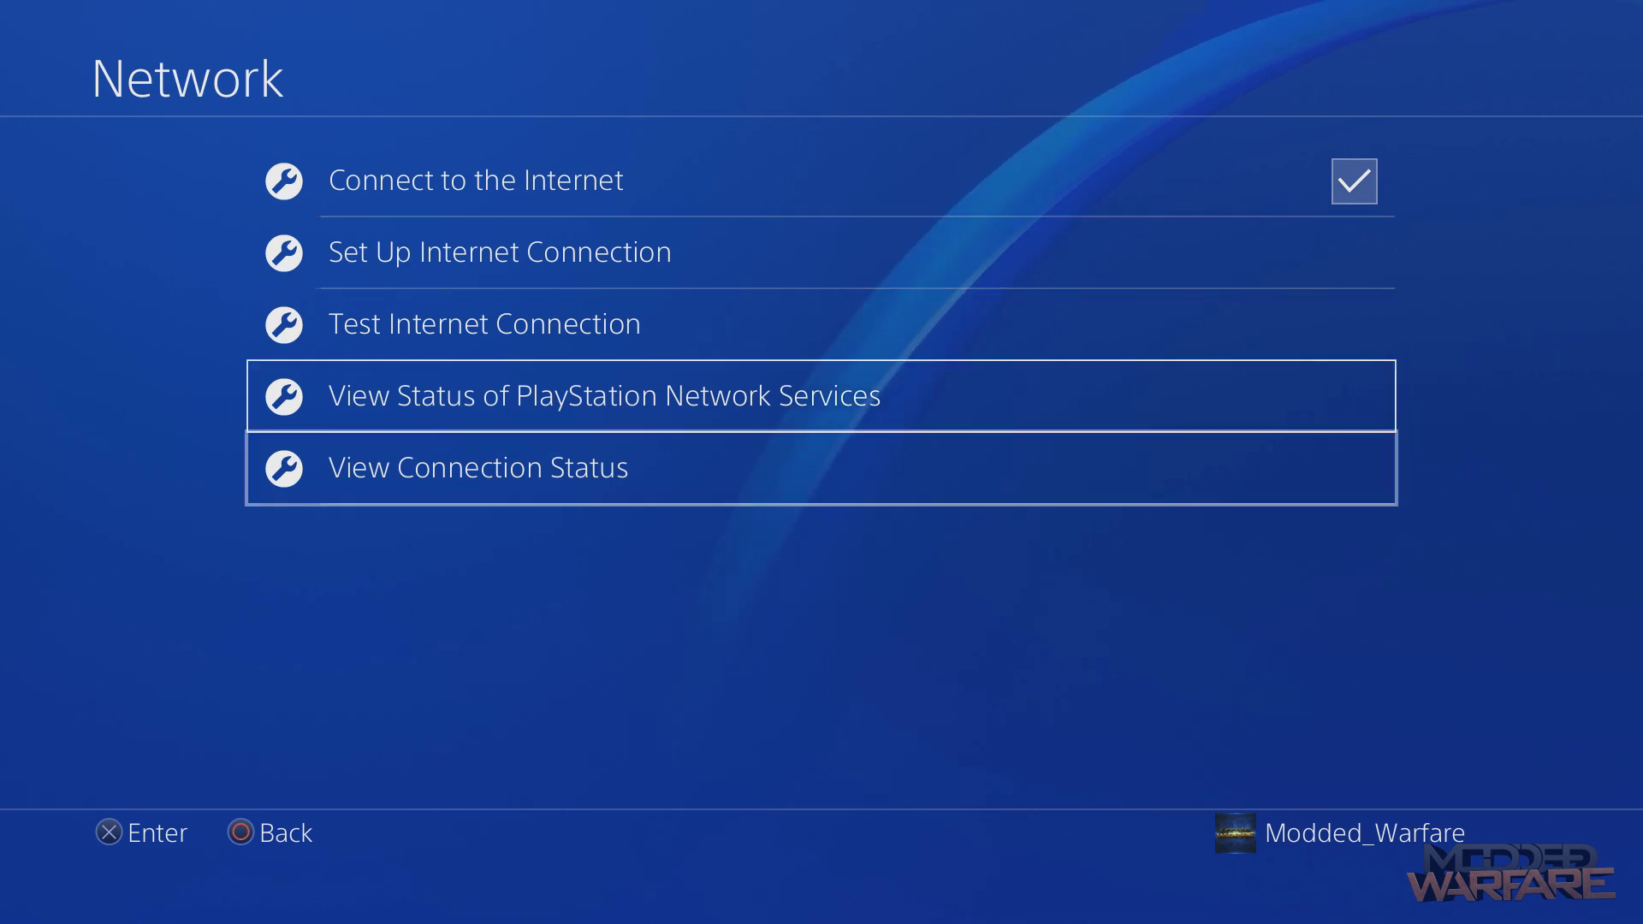
key(Up)
key(Up)
key(Down)
key(Down)
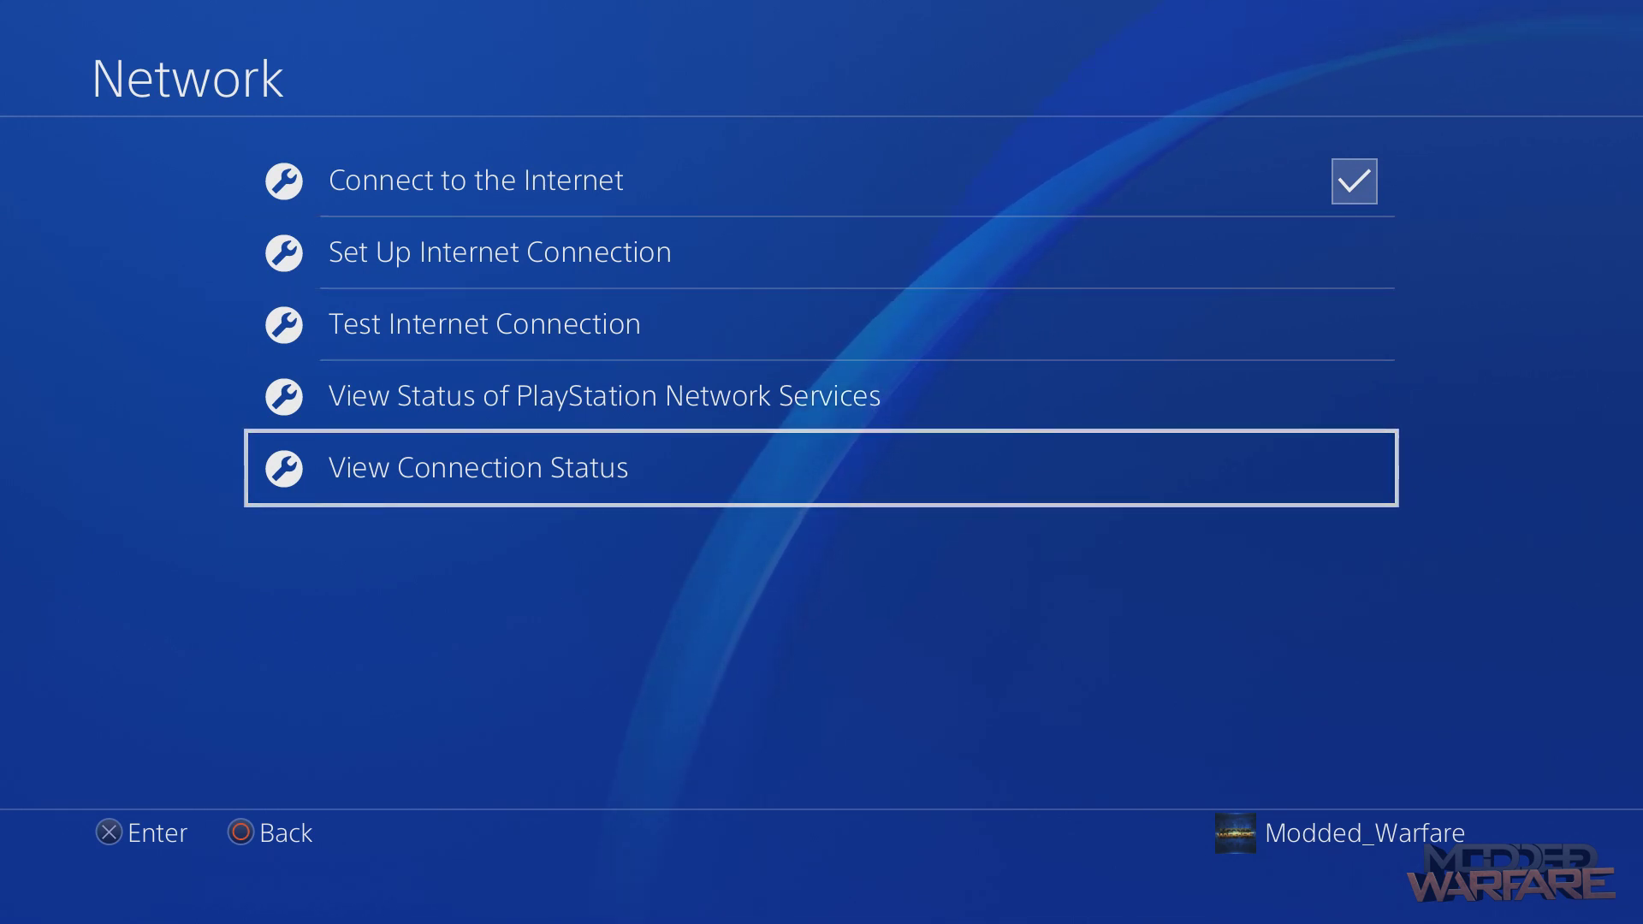
key(Up)
key(Up)
key(Down)
key(Down)
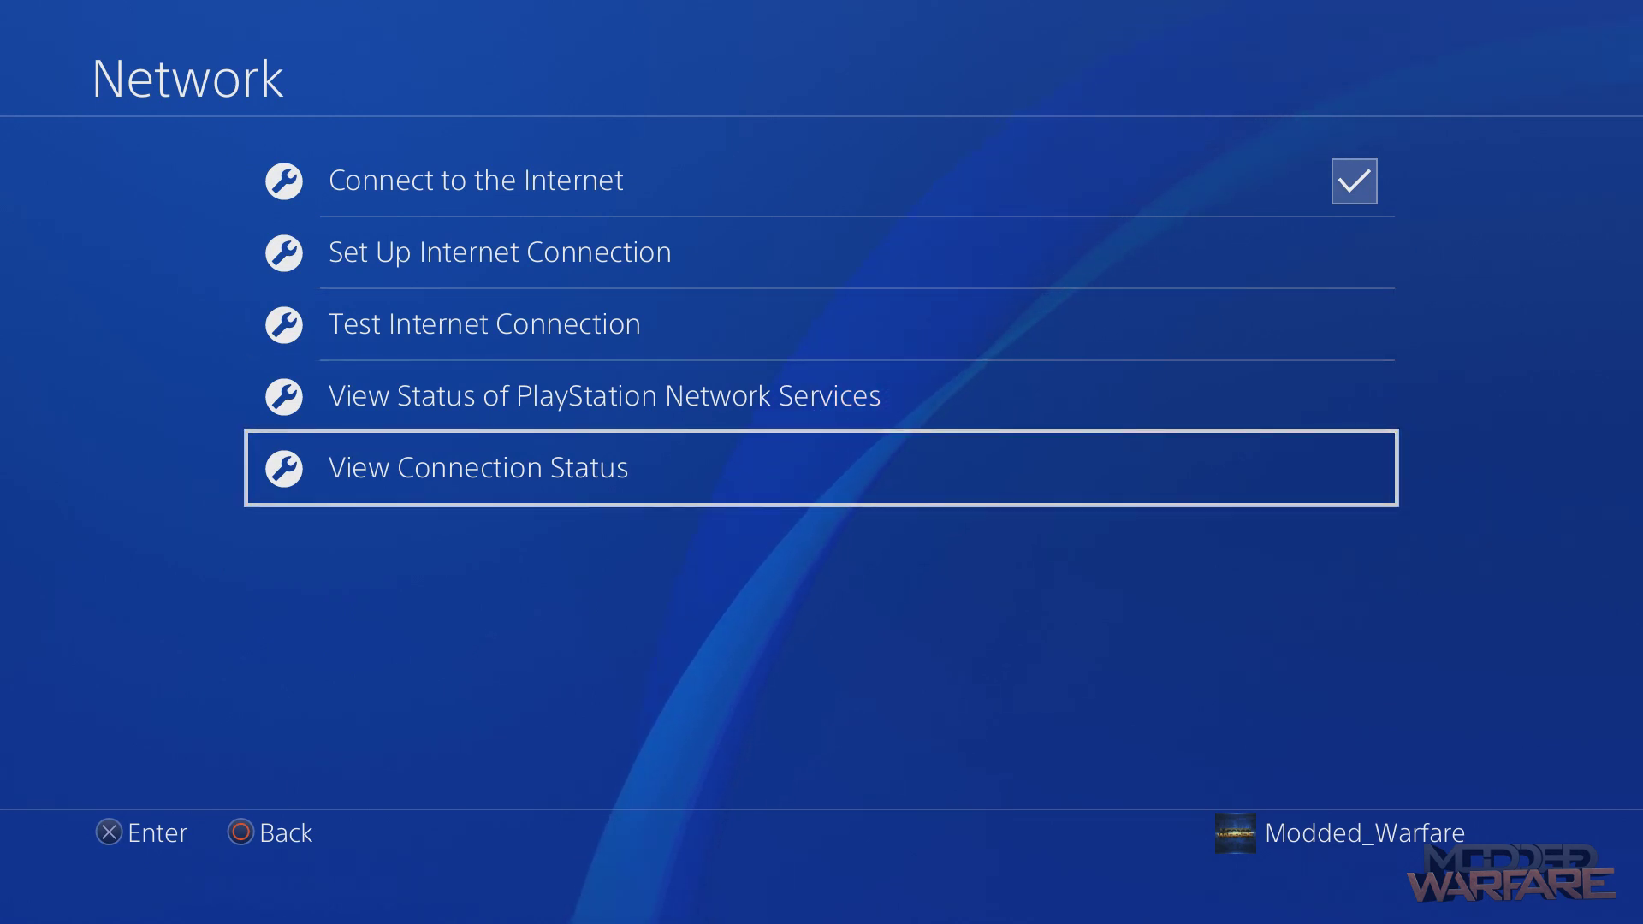
key(Return)
key(Down)
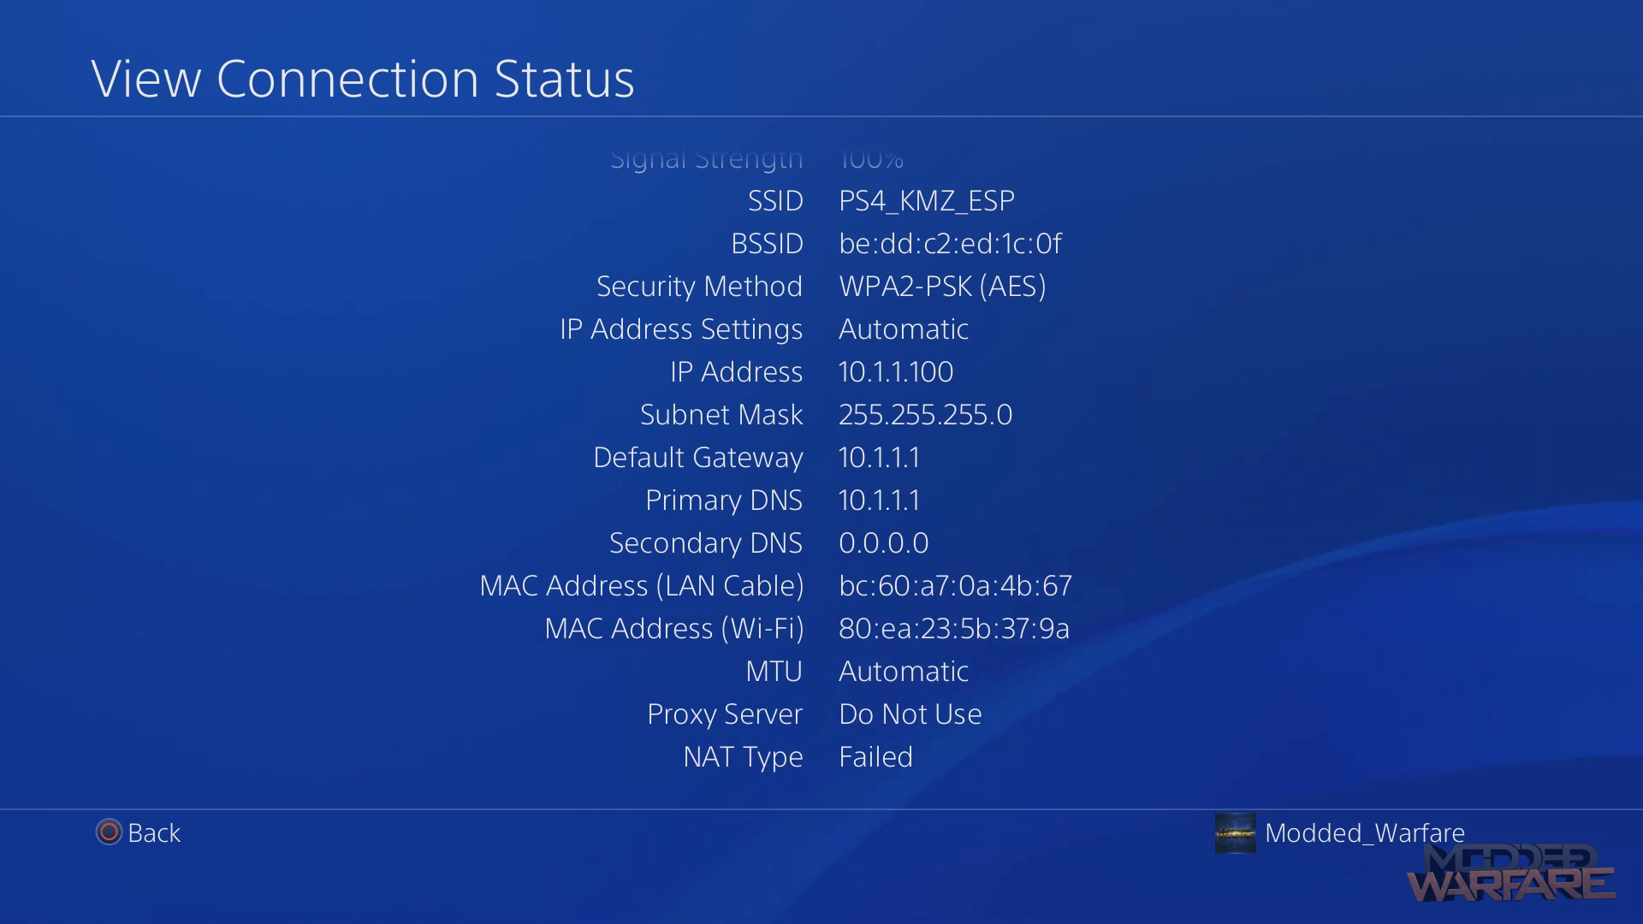
key(Escape)
key(Escape)
key(Escape)
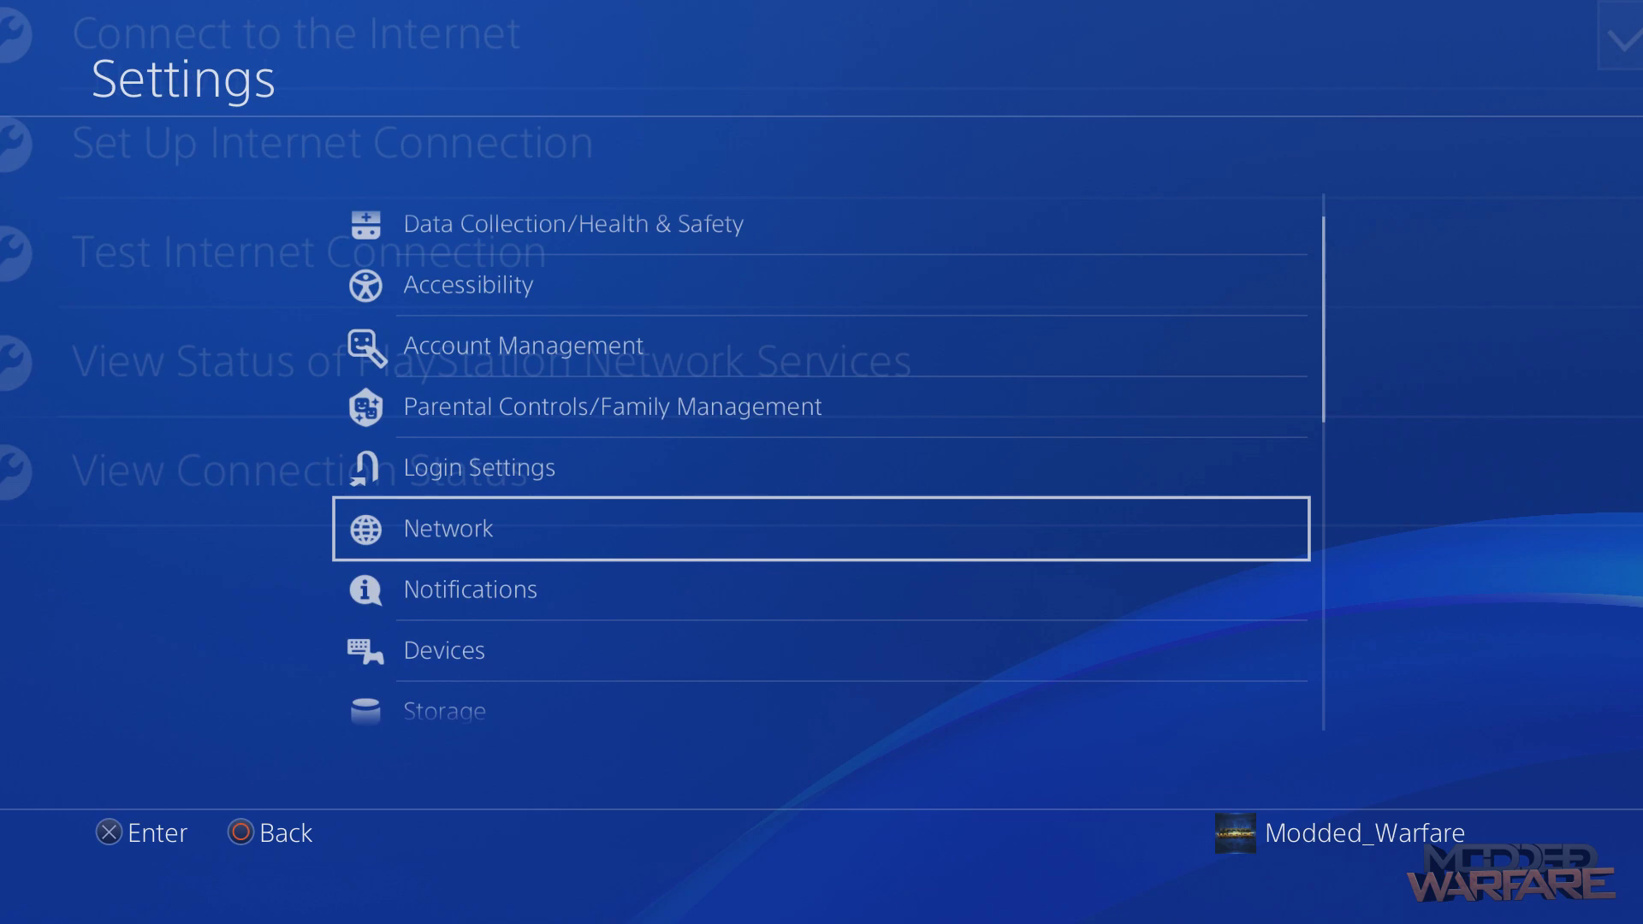
key(Return)
key(Up)
key(Up)
key(Up)
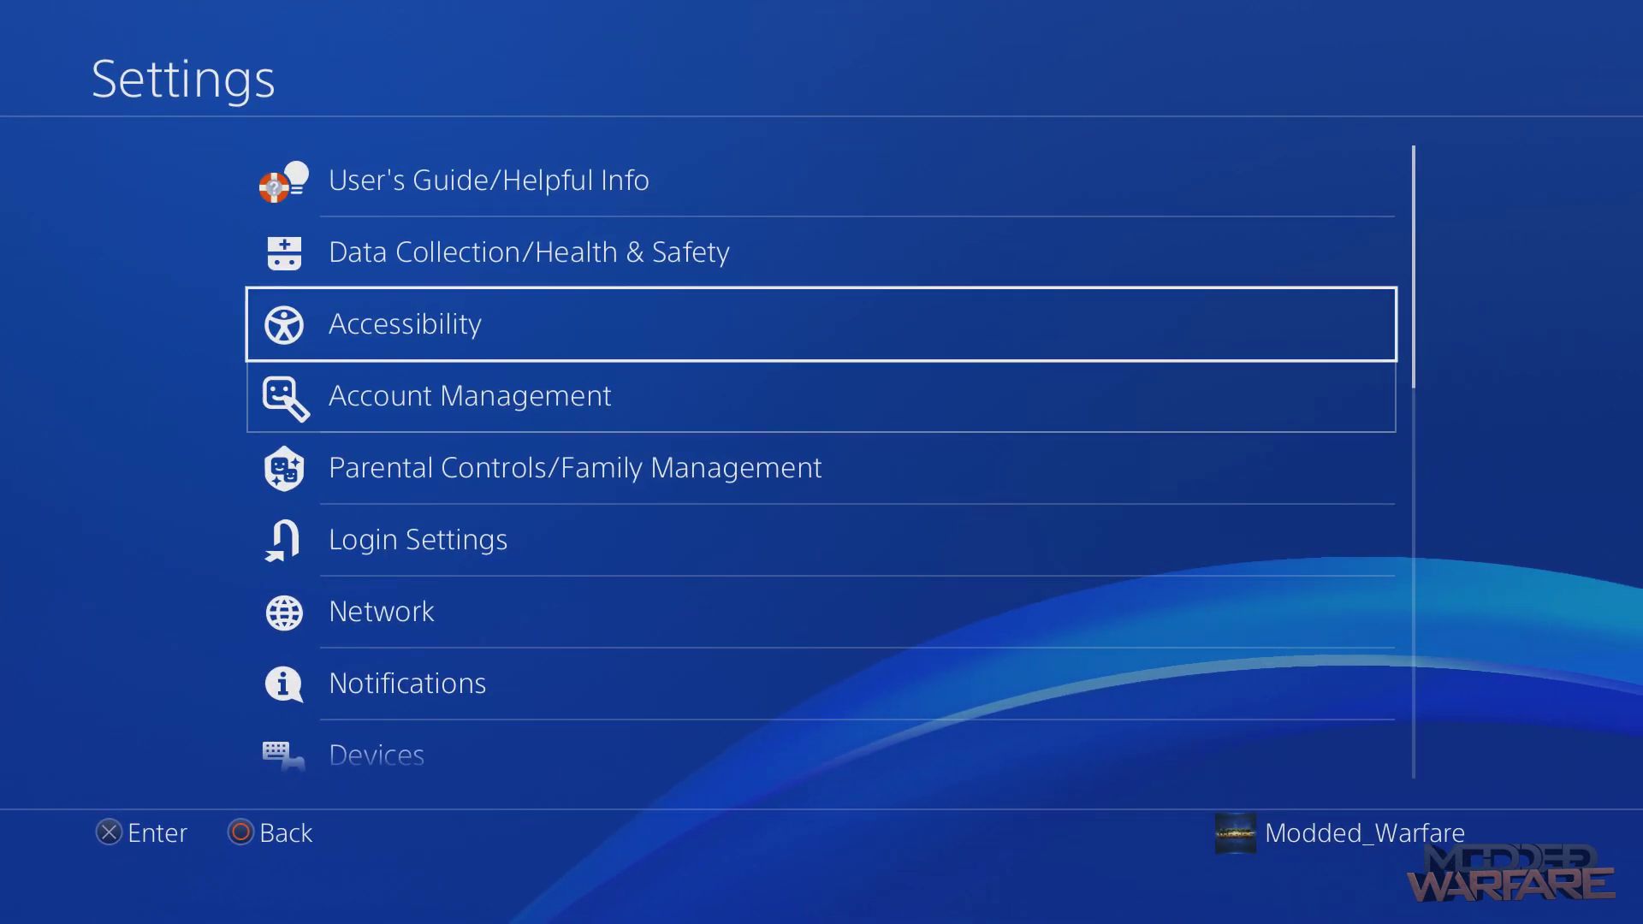
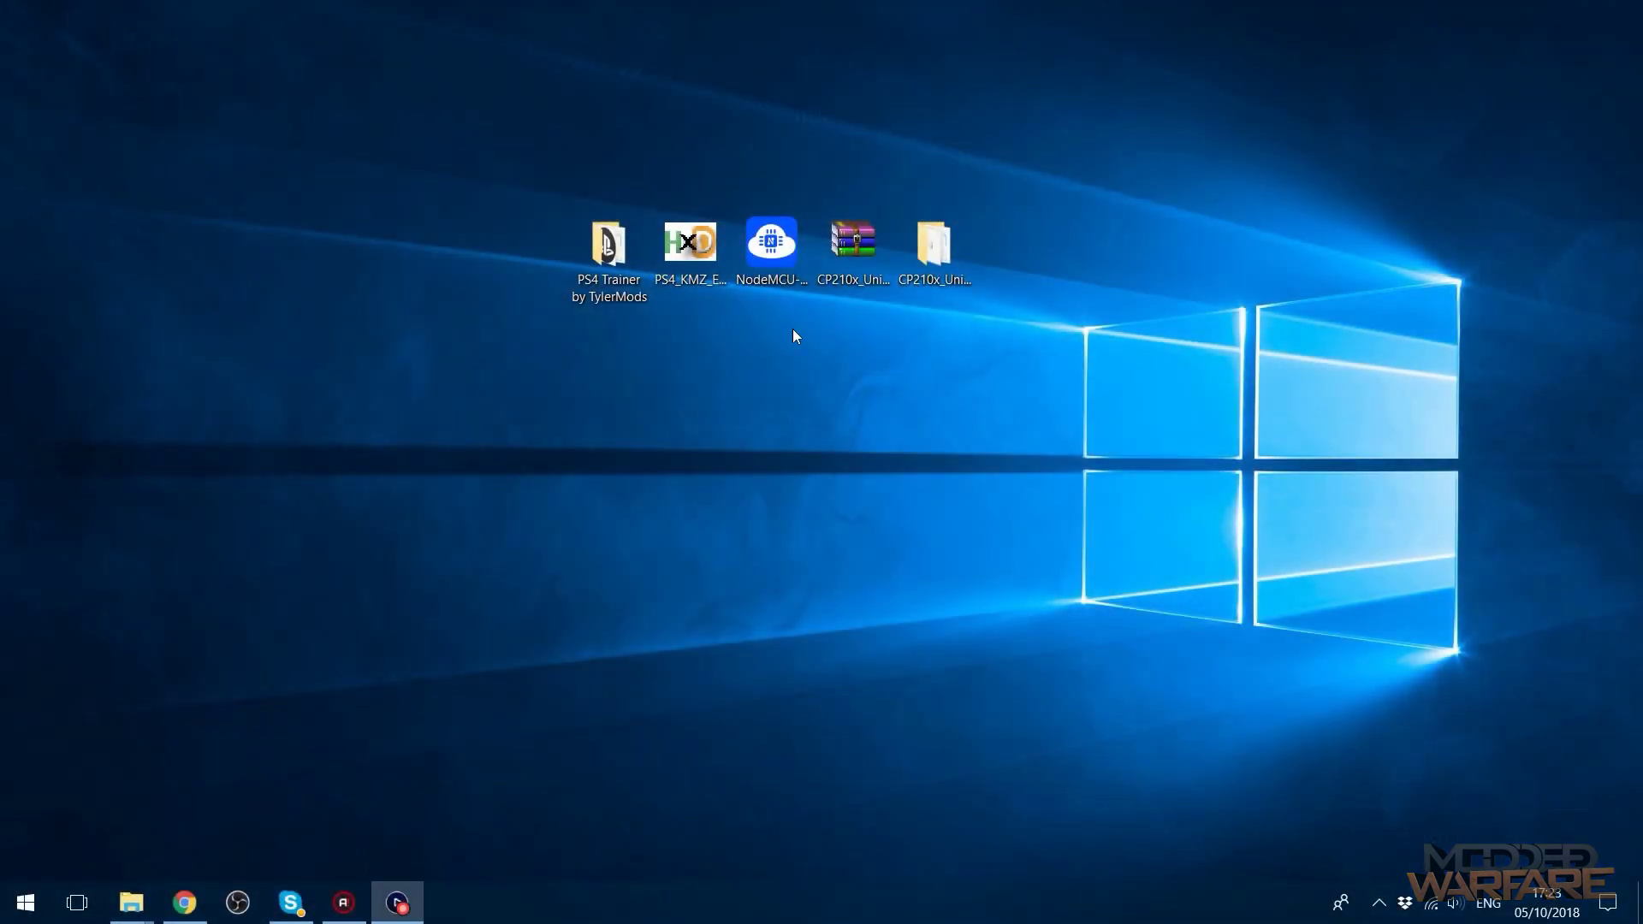
On the PC, open the PS4 Trainer by TylerMods folder and select PS4 Trainer by TylerMods.exe
double_click(607, 250)
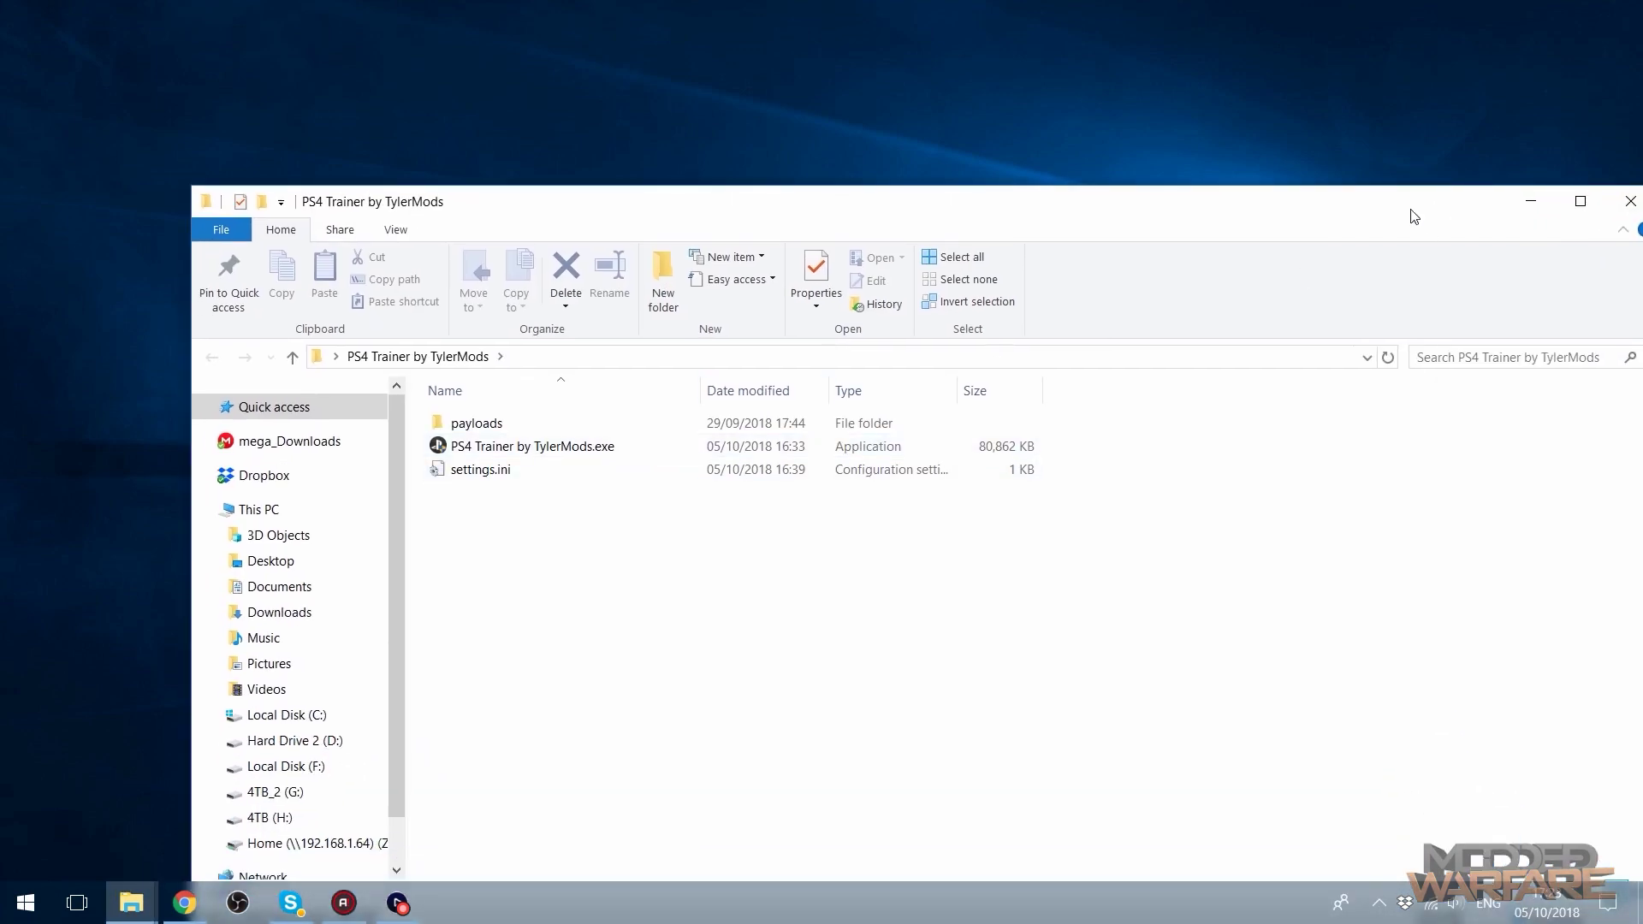
drag(1411, 214, 1317, 94)
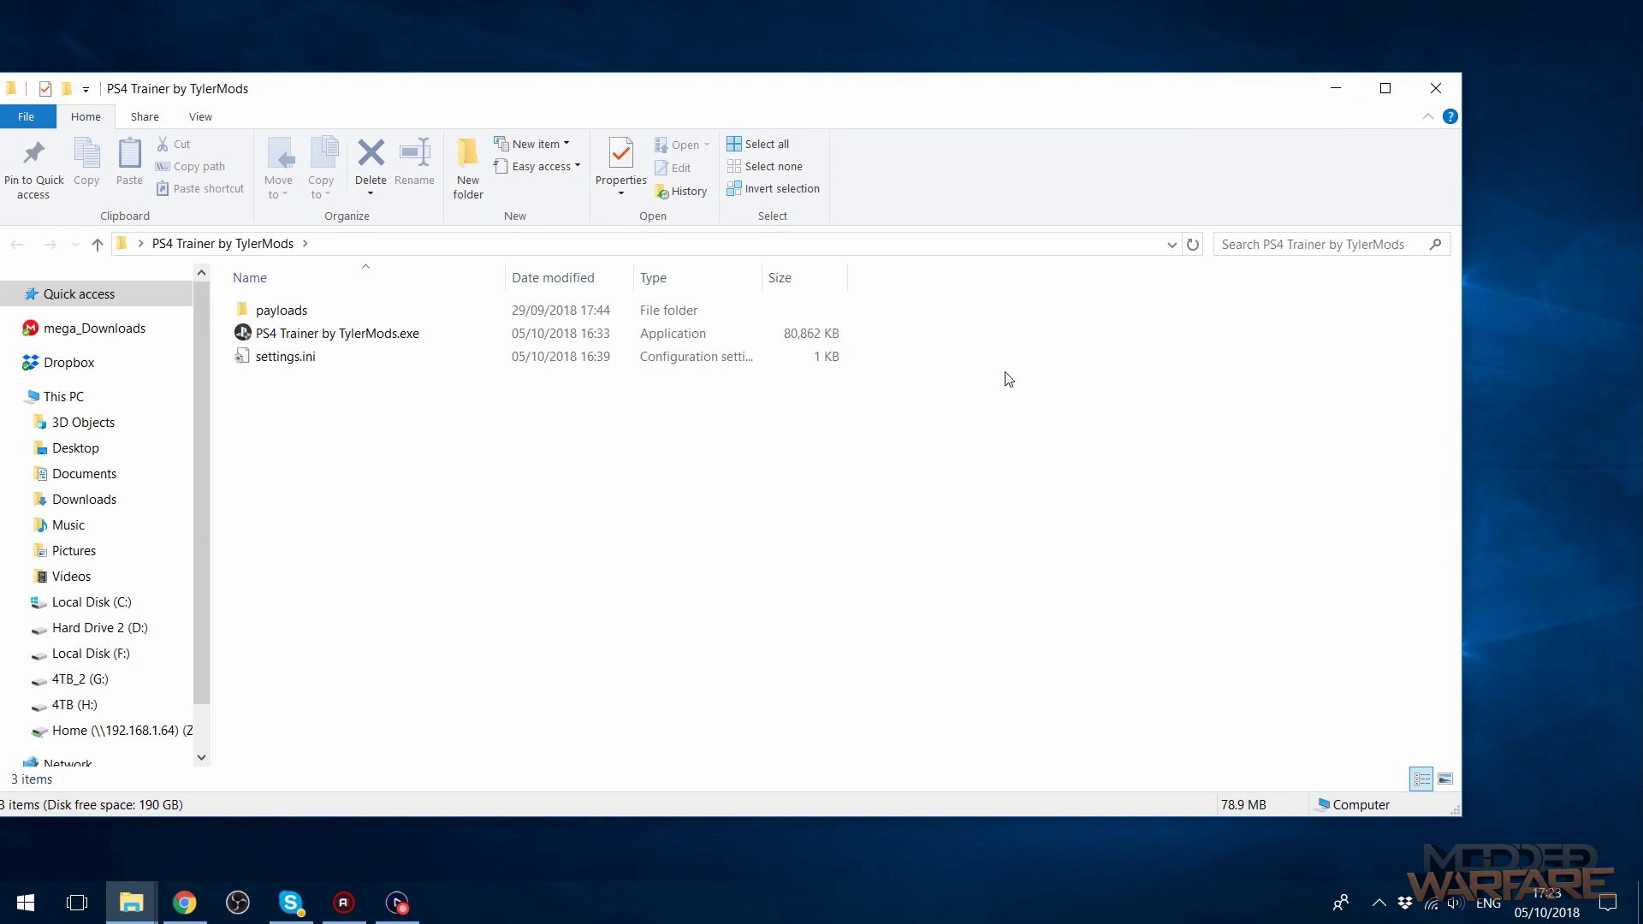
click(393, 334)
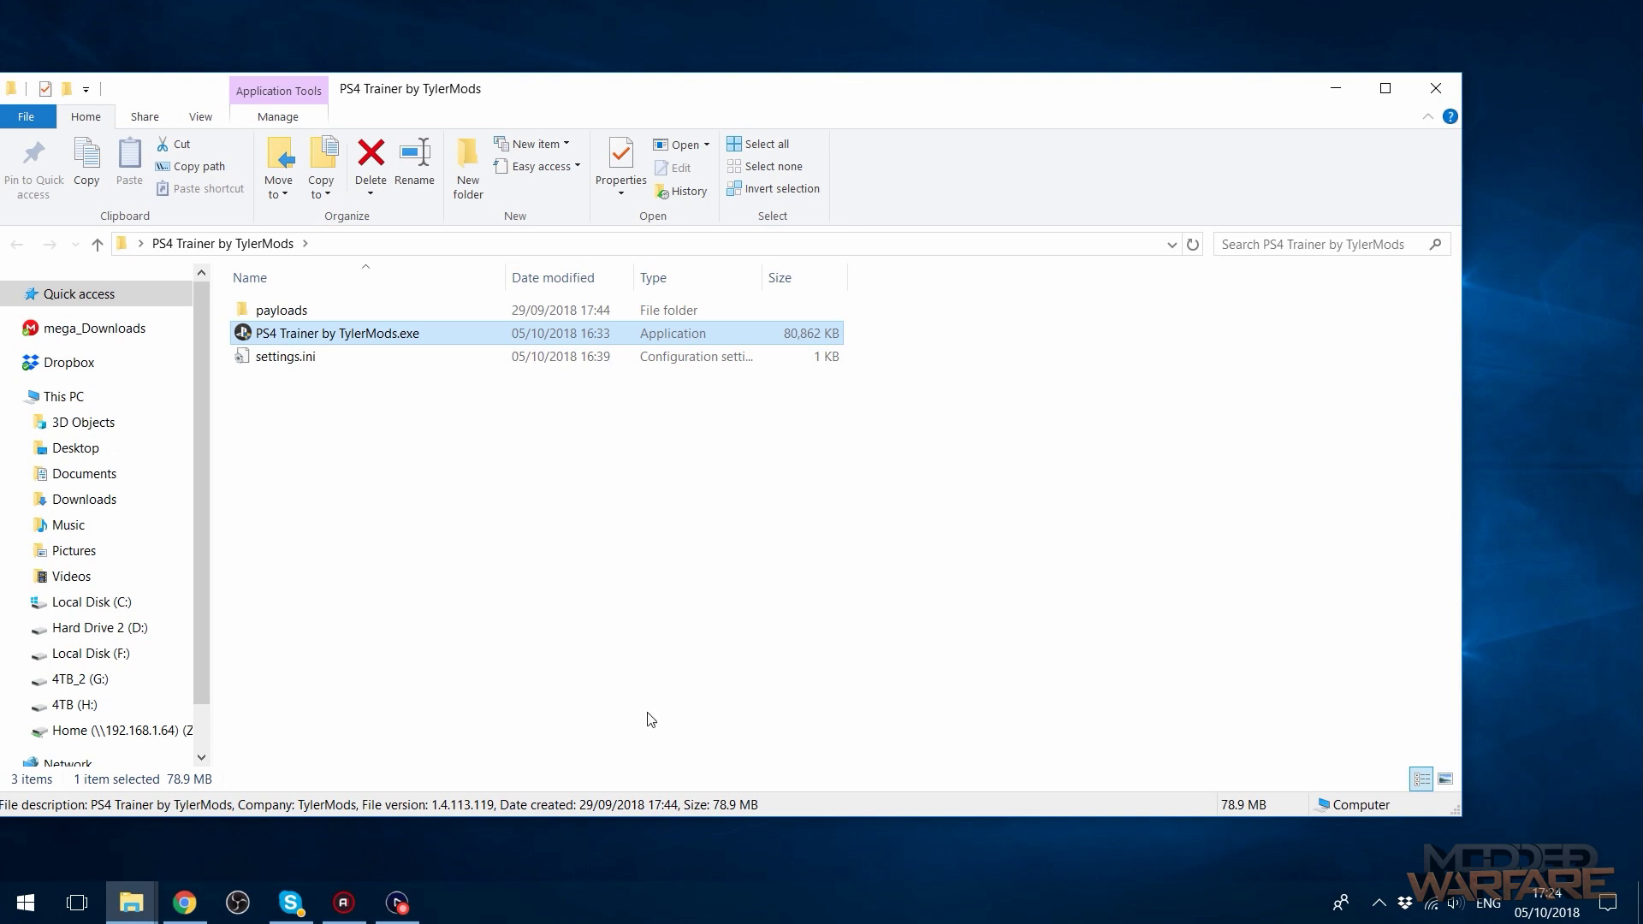
Connect the PC to the PS4_KMZ_ESP Wi-Fi network
click(1438, 914)
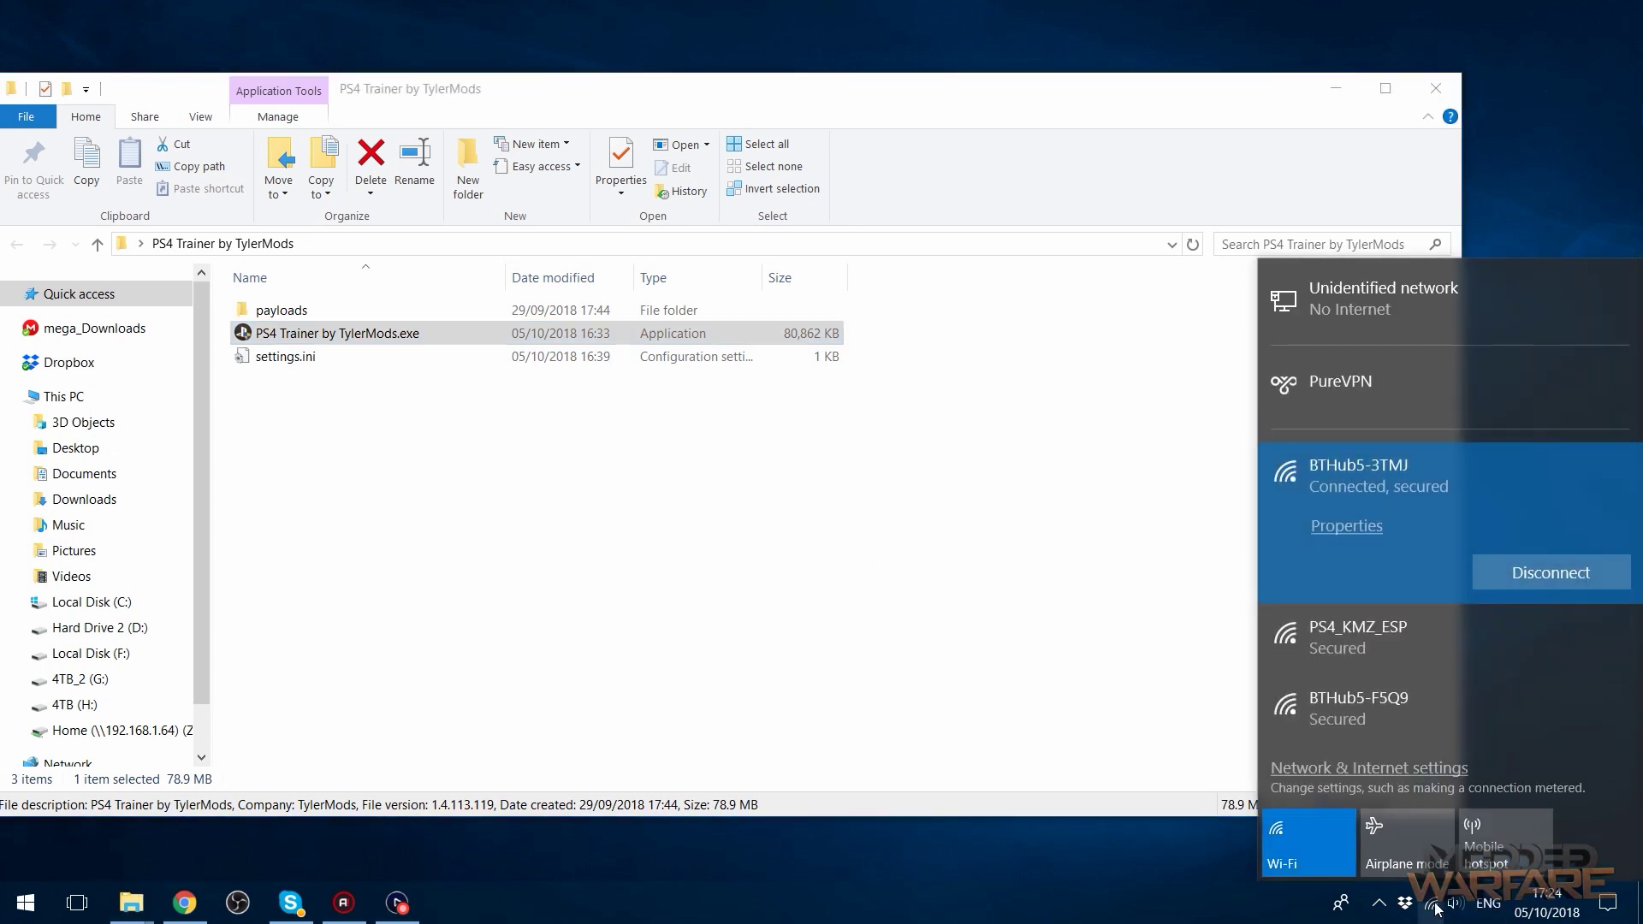
click(1360, 642)
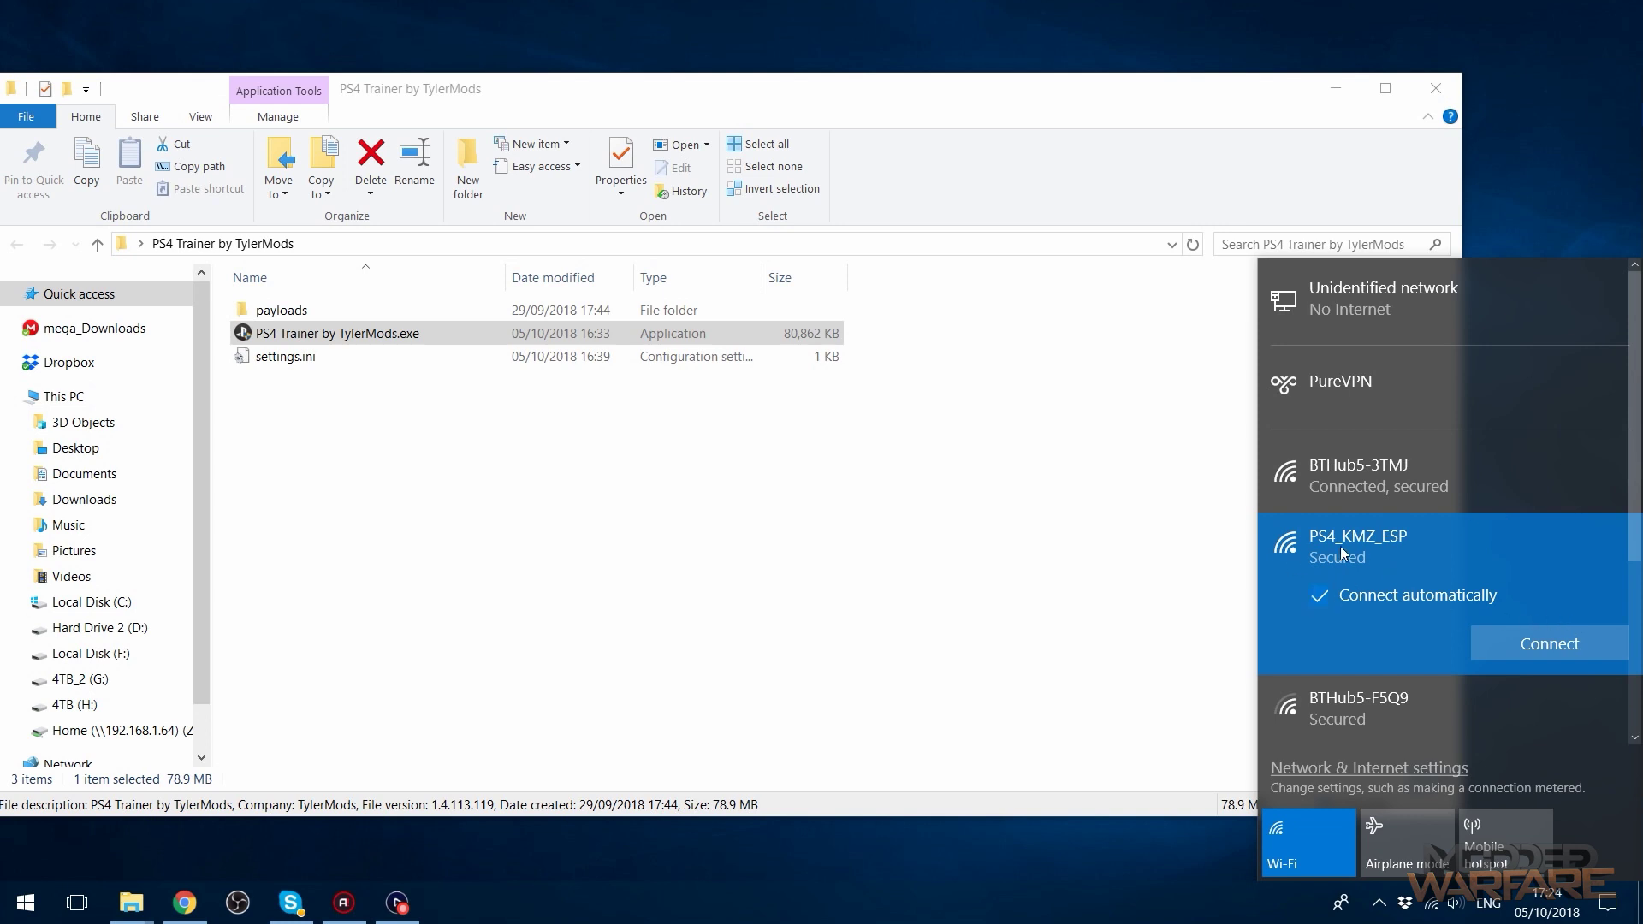
click(1533, 647)
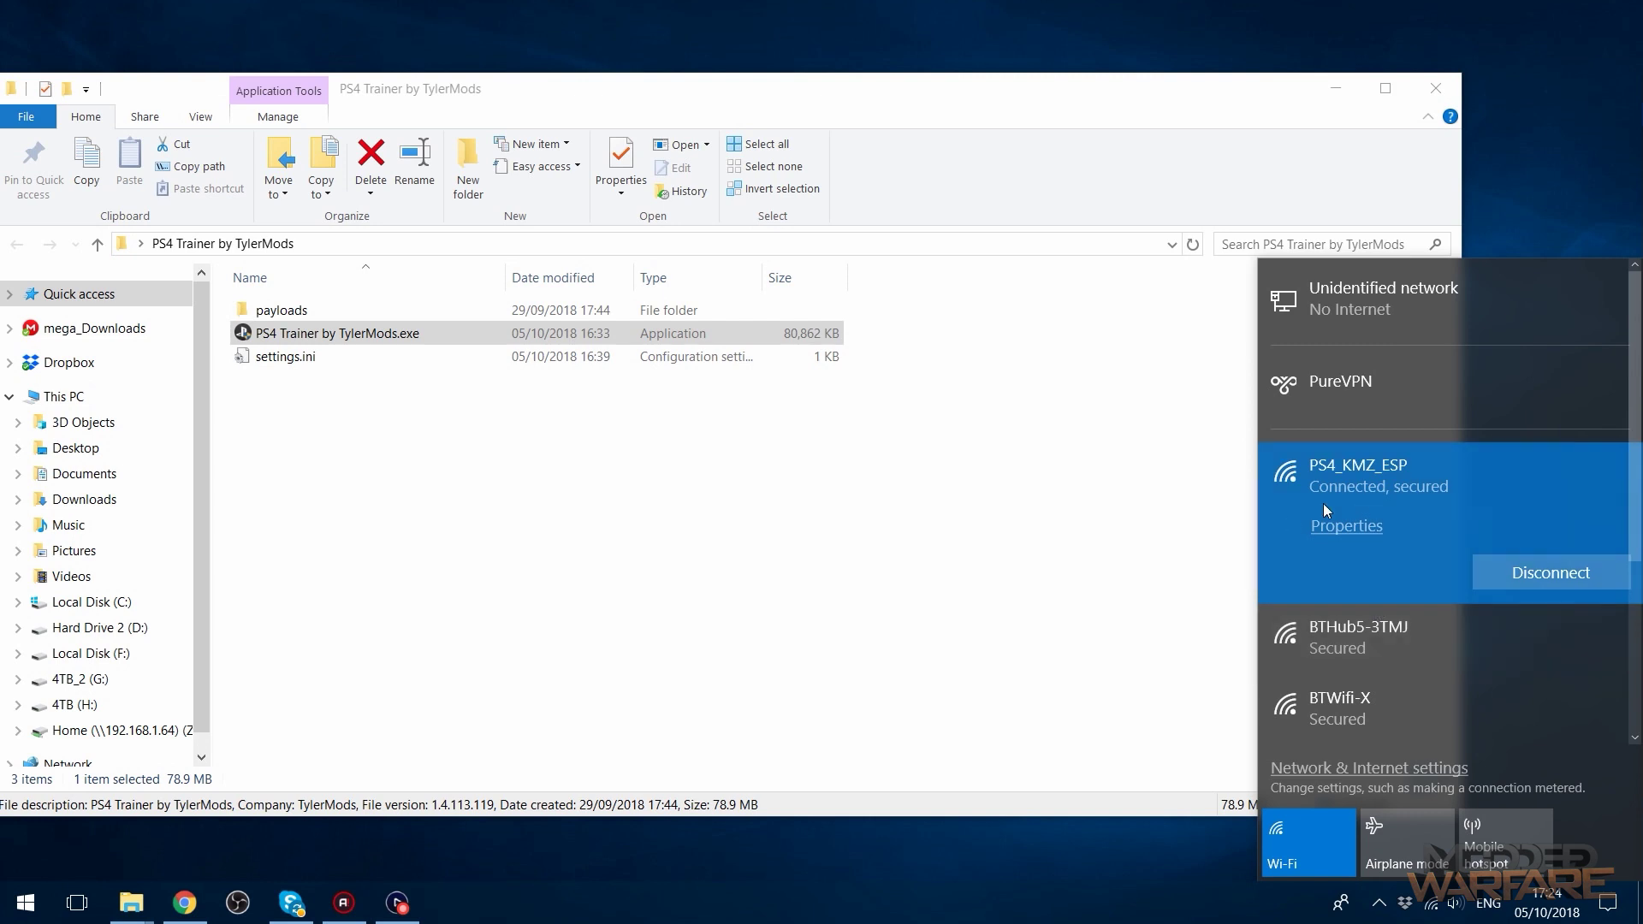
click(788, 585)
Run ipconfig in a Command Prompt, check the Wi-Fi adapter's IPv4 address and close the prompt
click(24, 903)
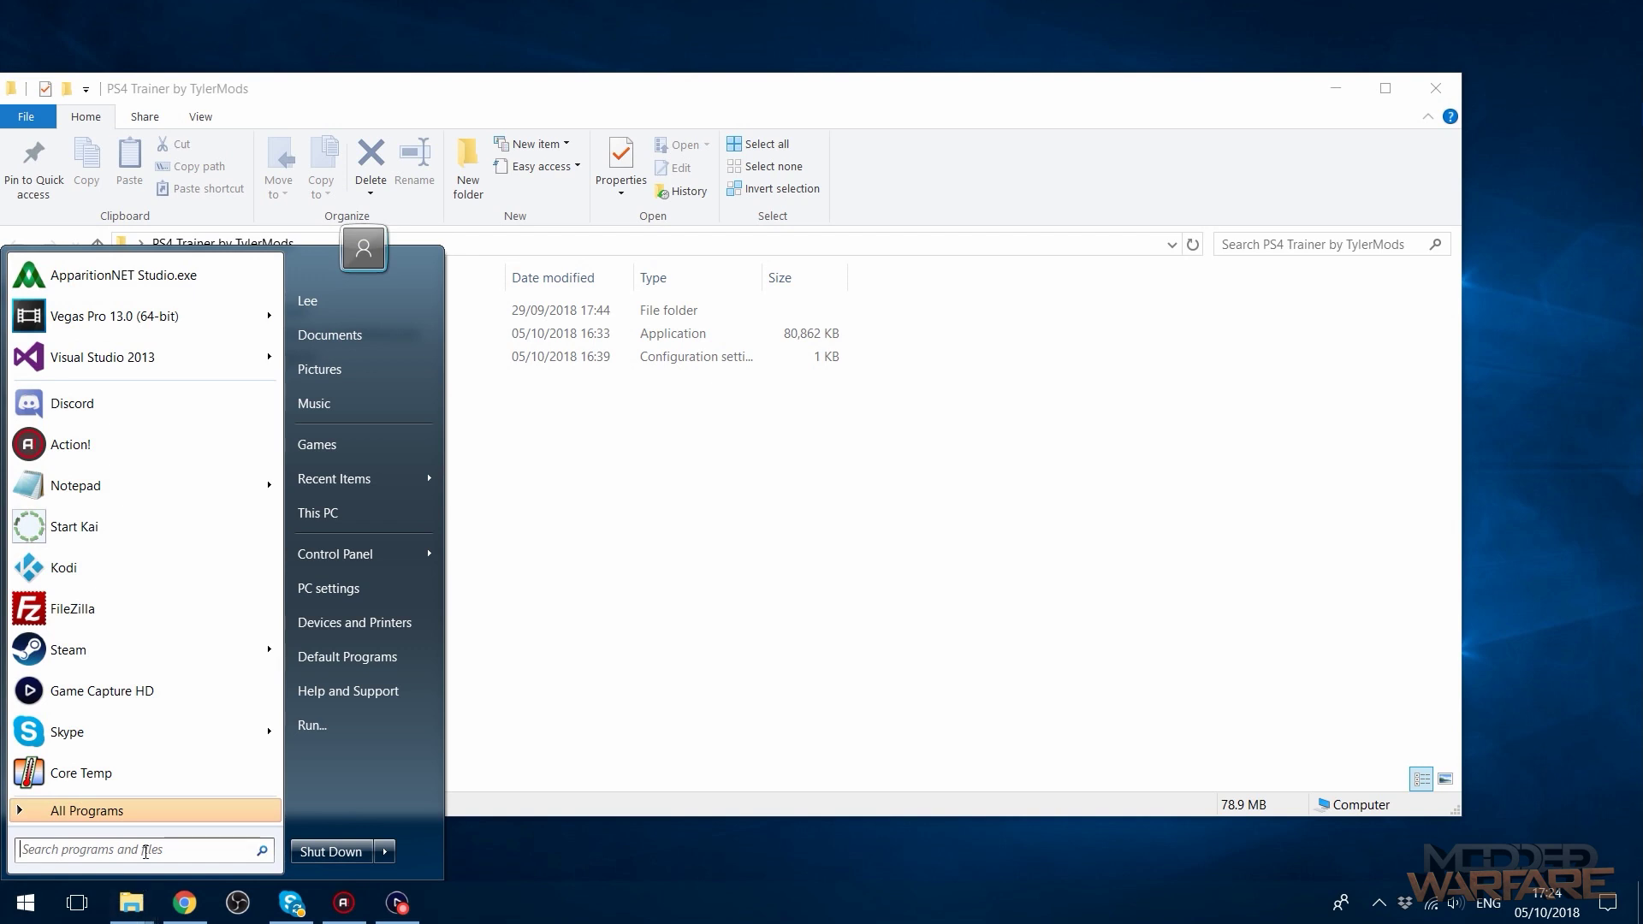
text(cmd)
key(Return)
click(348, 436)
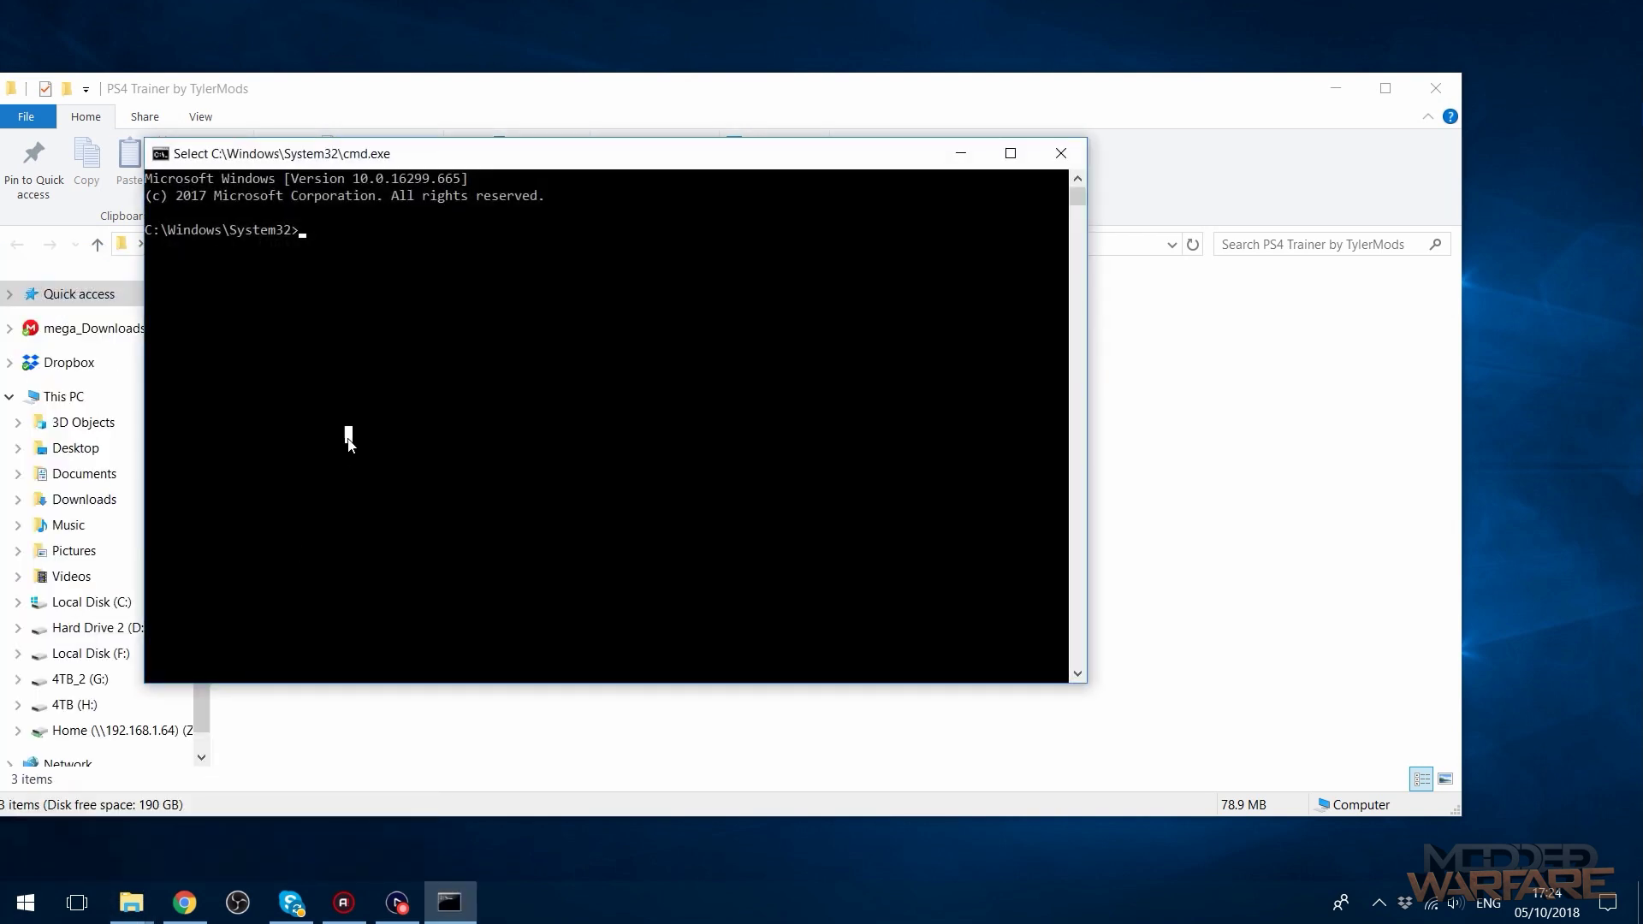
text(ipco)
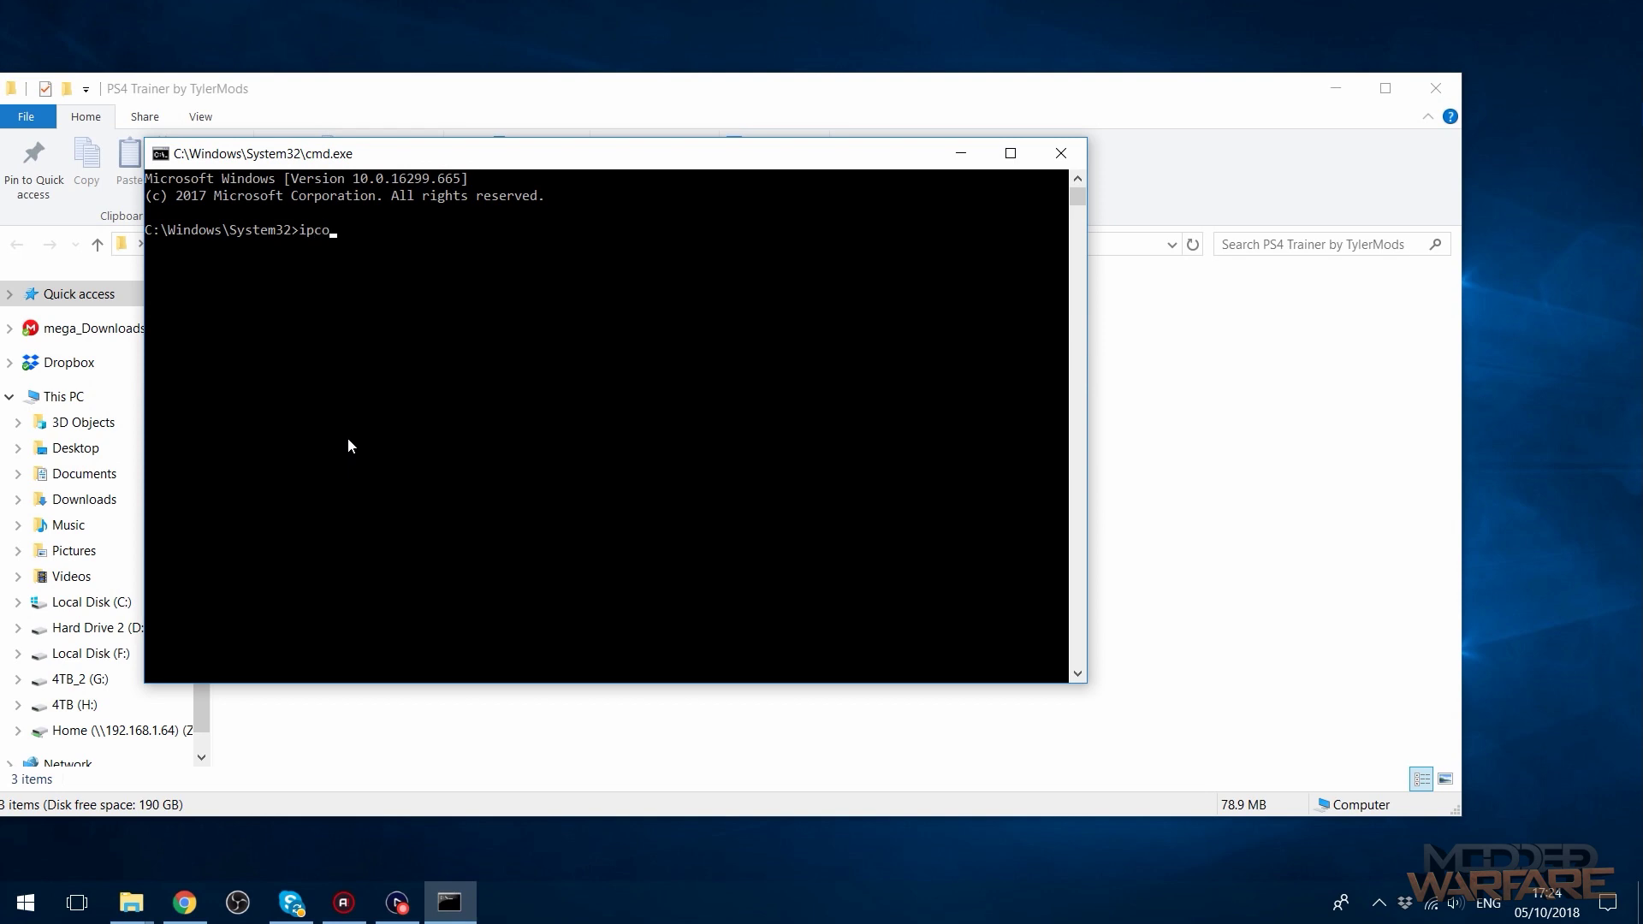
text(nfig)
key(Return)
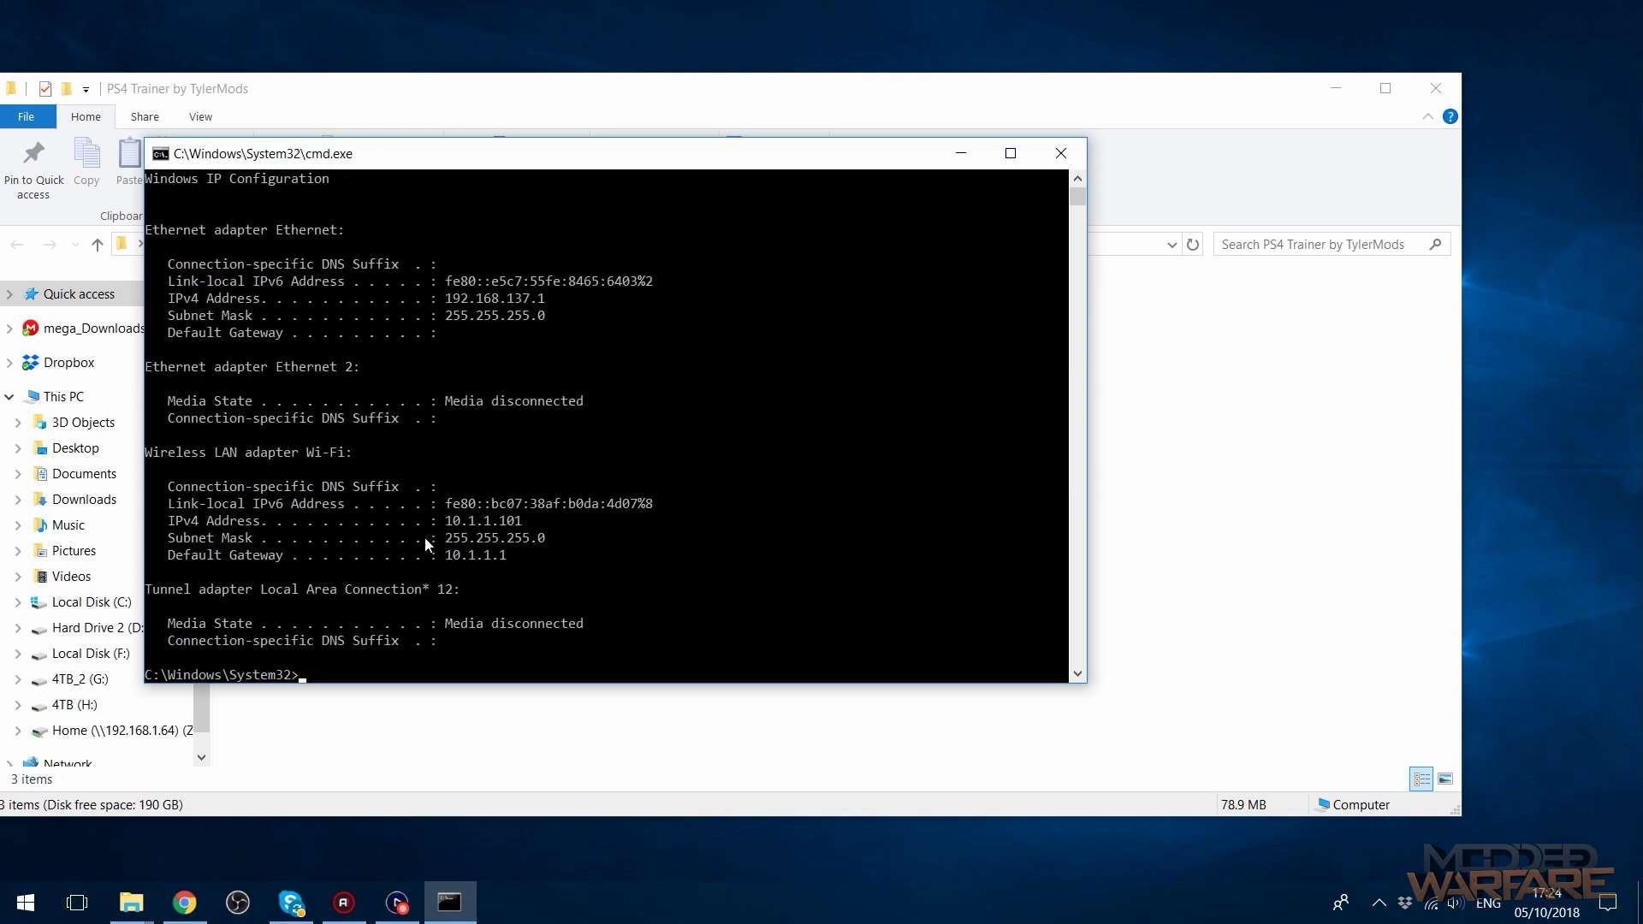
drag(443, 528, 529, 528)
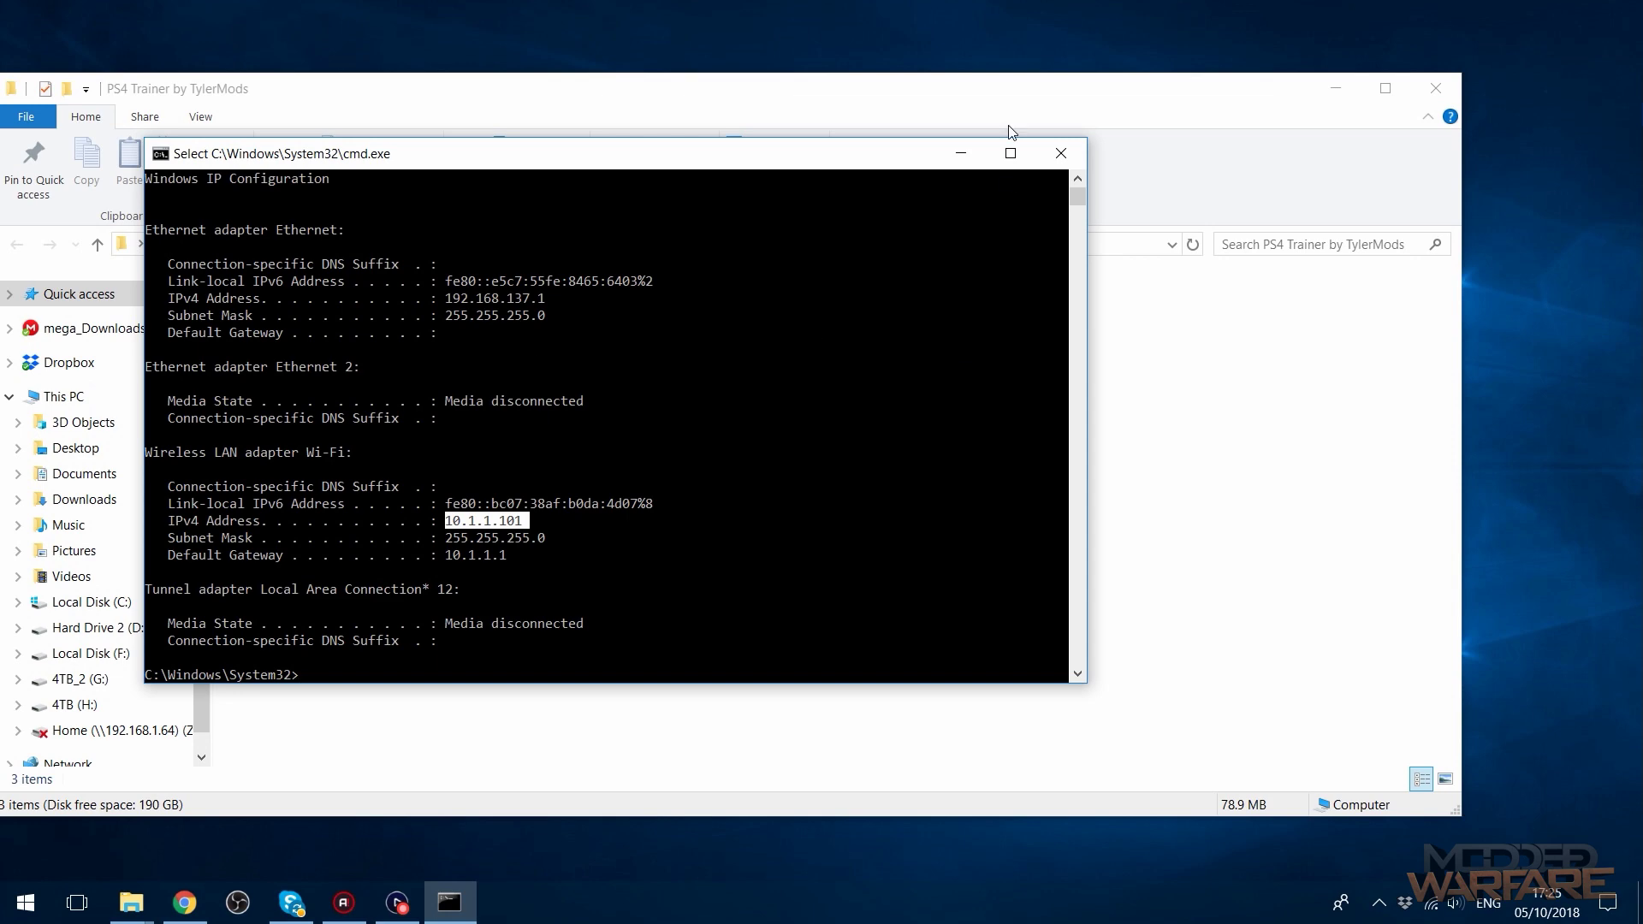
click(1060, 151)
Launch PS4 Trainer by TylerMods.exe from its folder
drag(1148, 88, 1193, 113)
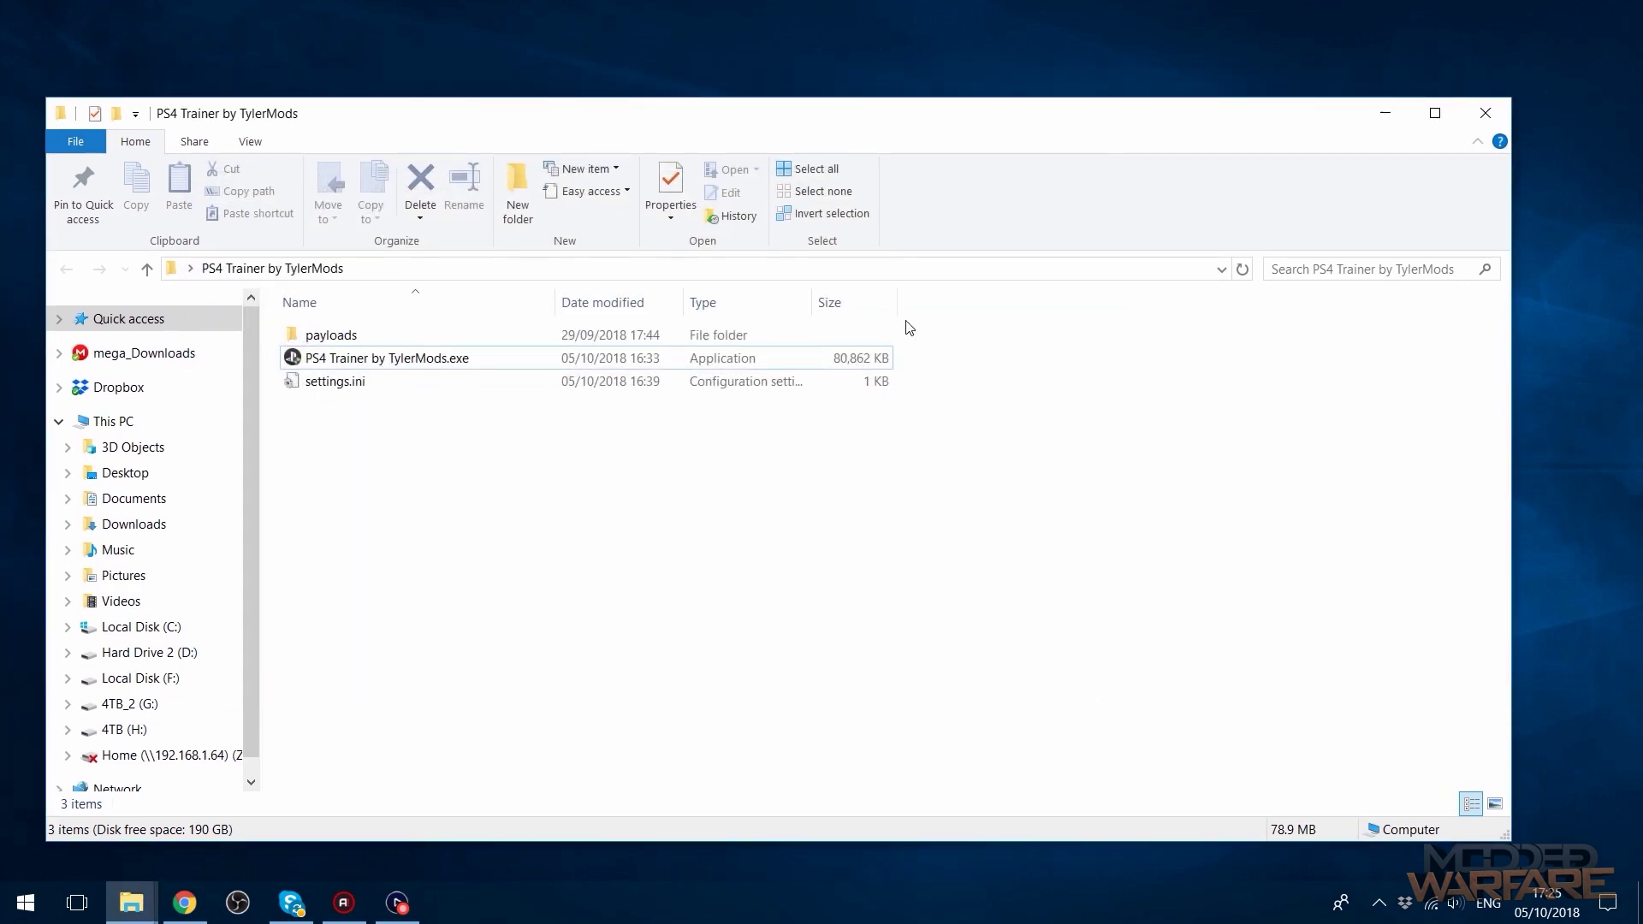
click(571, 359)
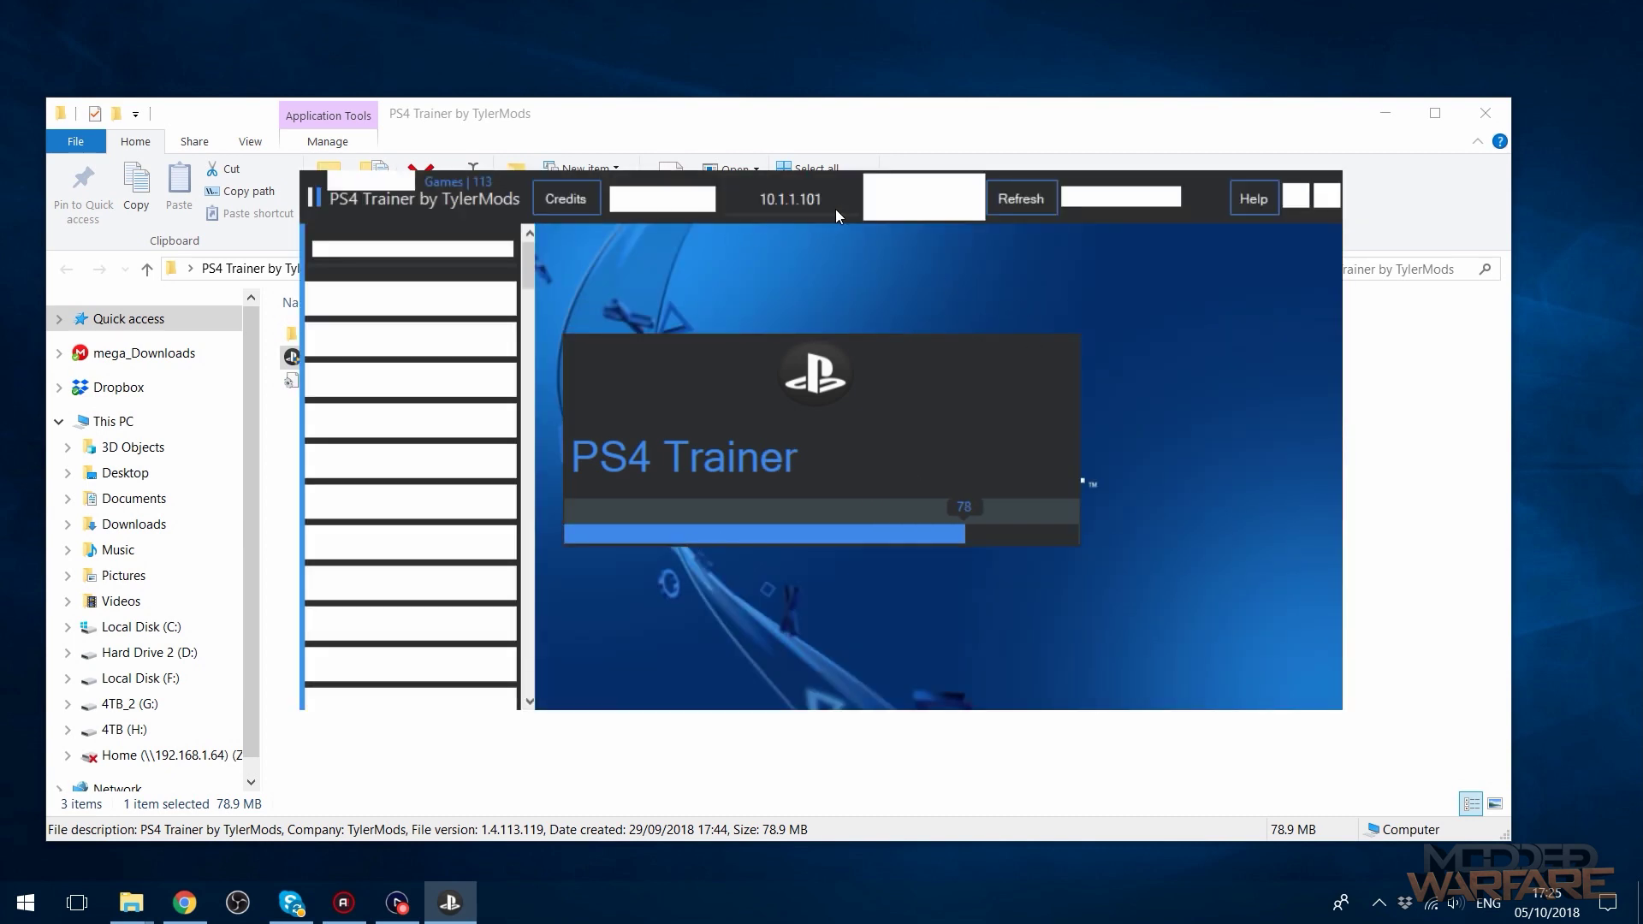
click(963, 526)
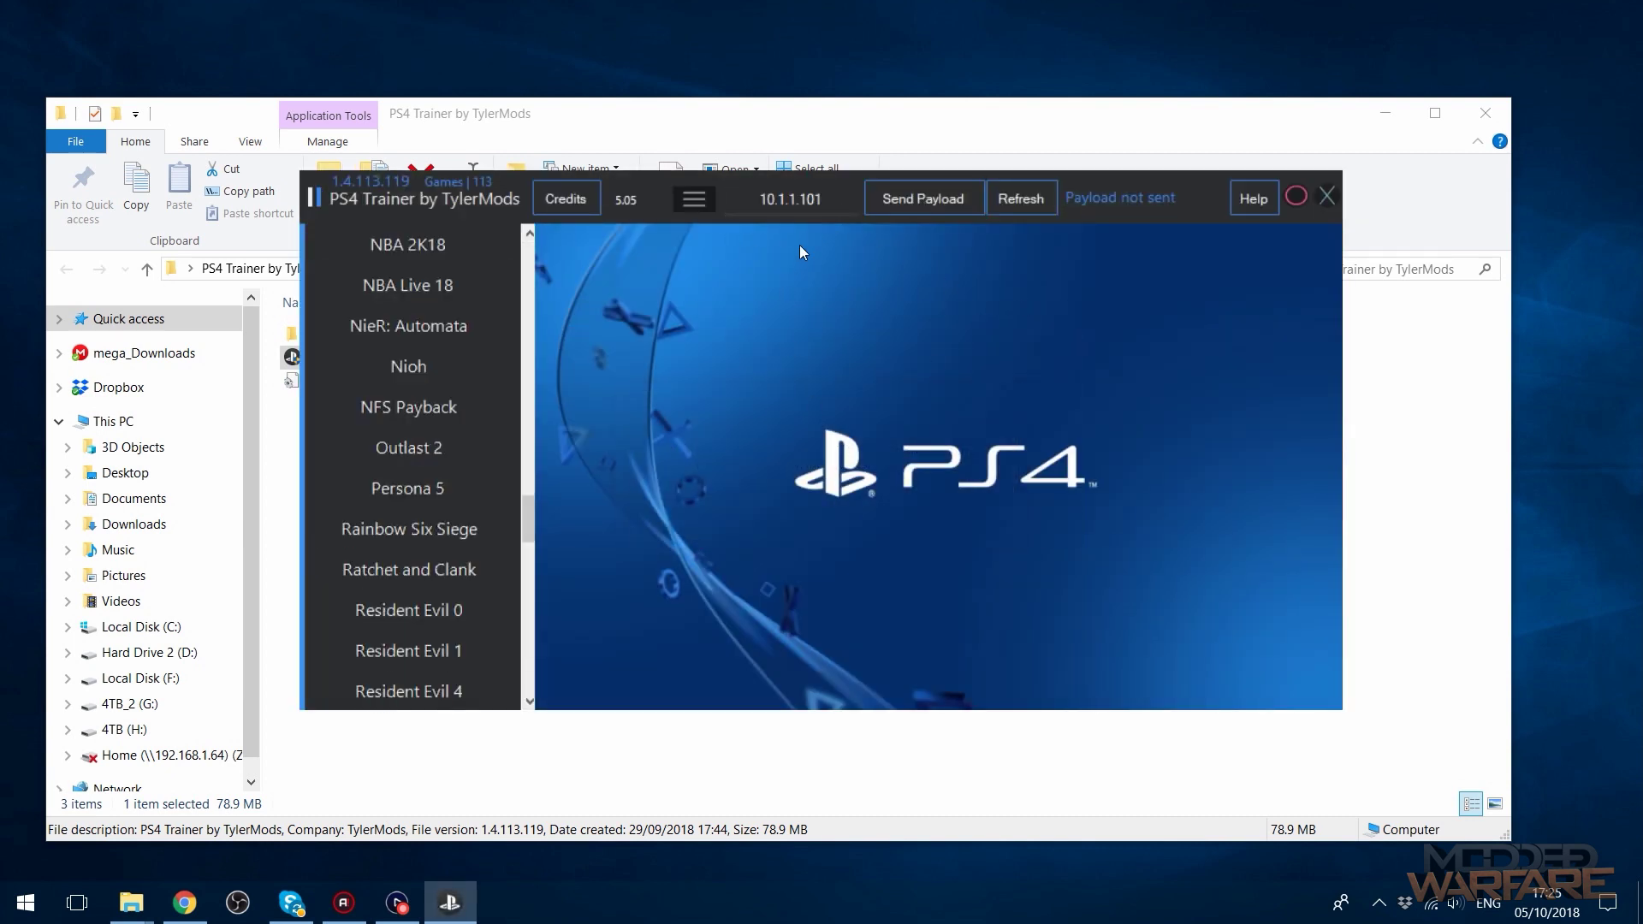
Set the trainer's console IP address to 10.1.1.100
click(827, 199)
key(BackSpace)
text(0)
drag(755, 203, 835, 198)
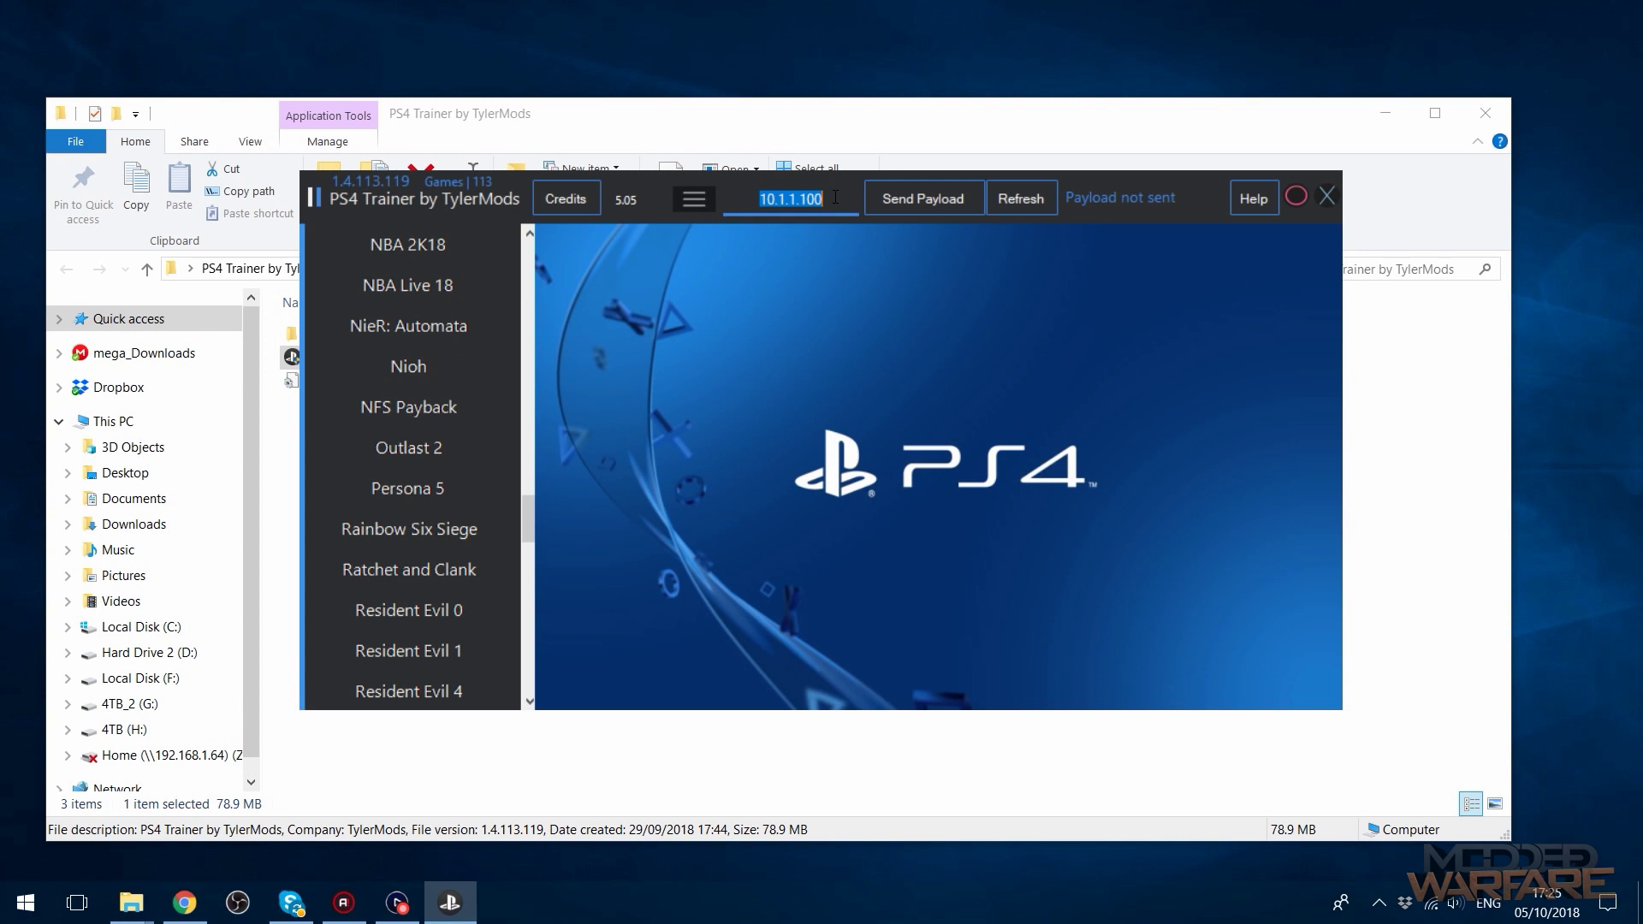
Choose firmware 5.05 in the trainer and send the payload to the console's Bin Loader
click(691, 206)
click(655, 272)
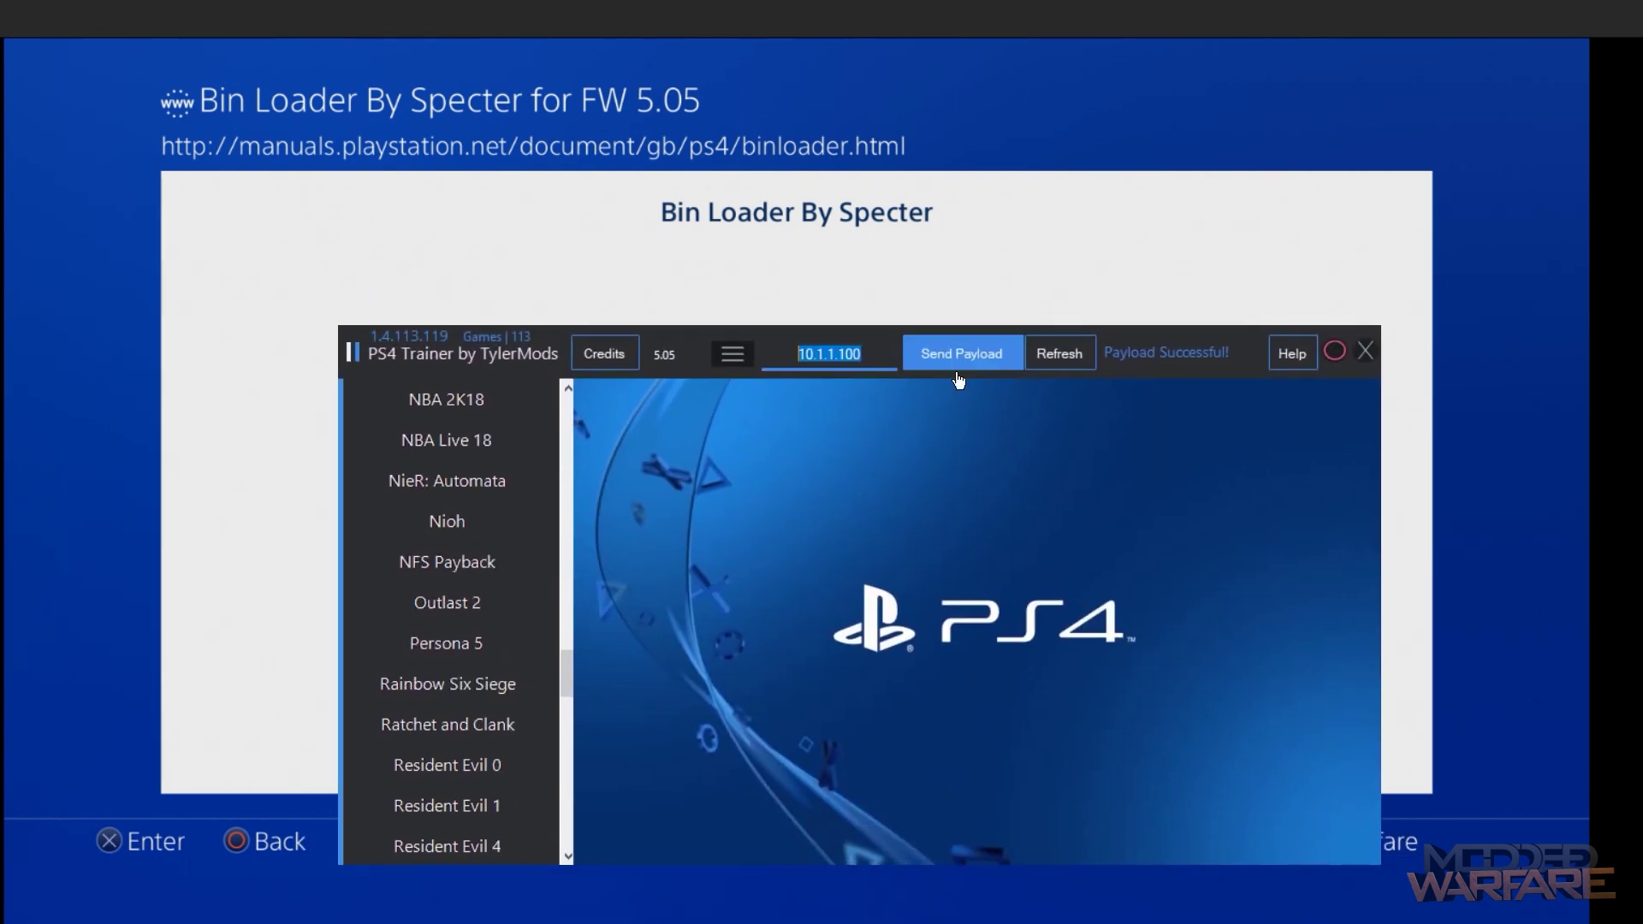
click(663, 354)
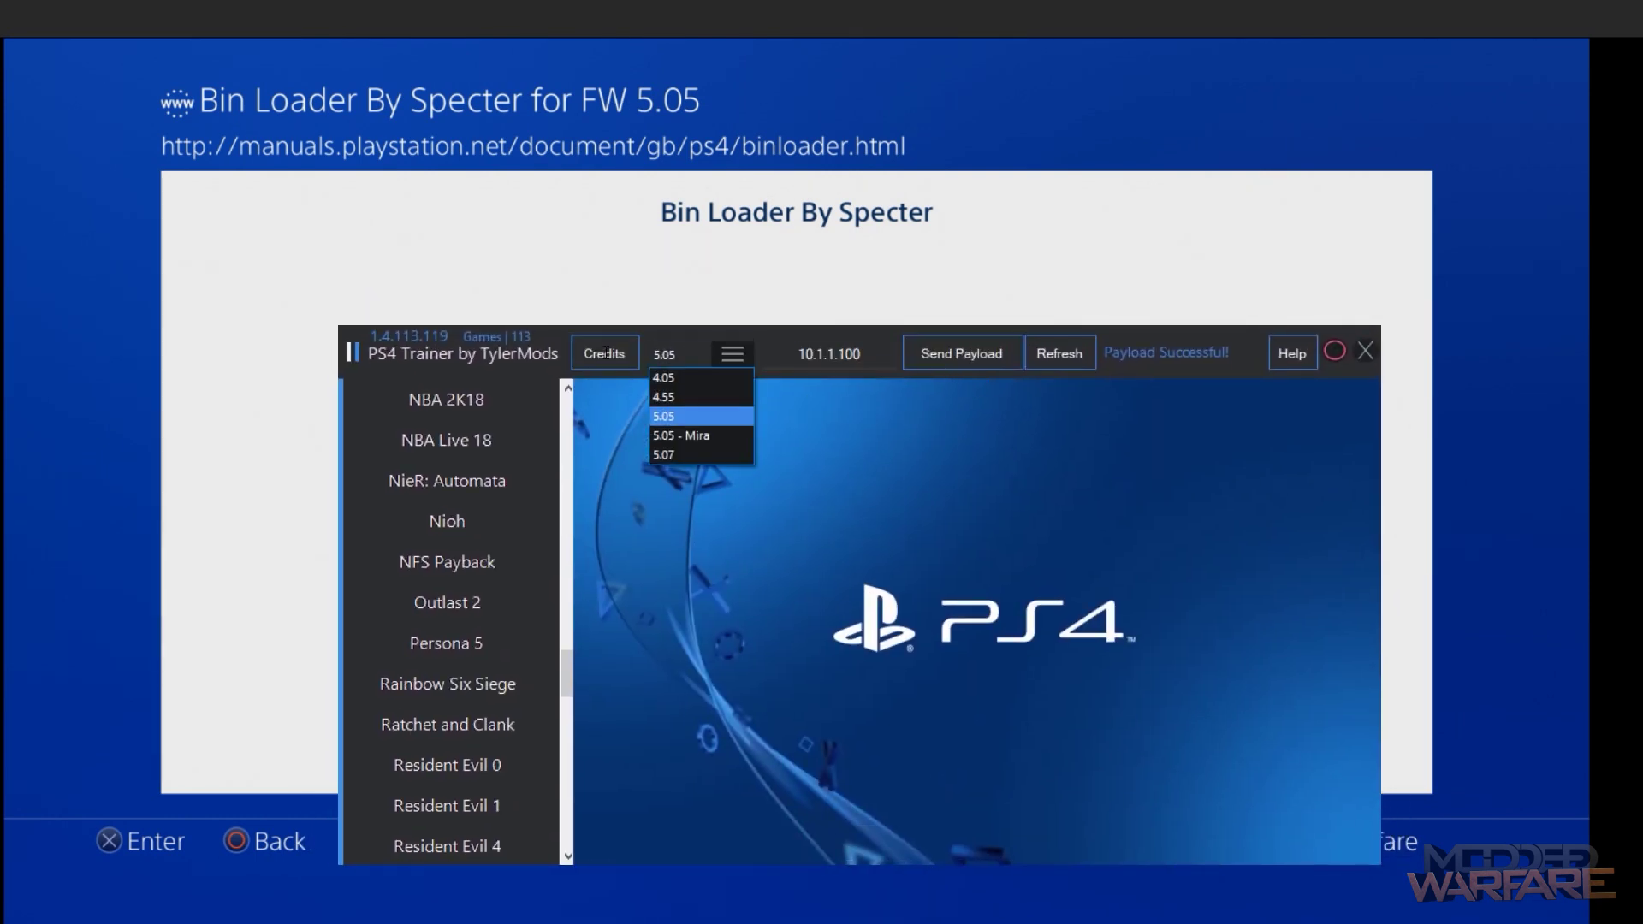
click(832, 334)
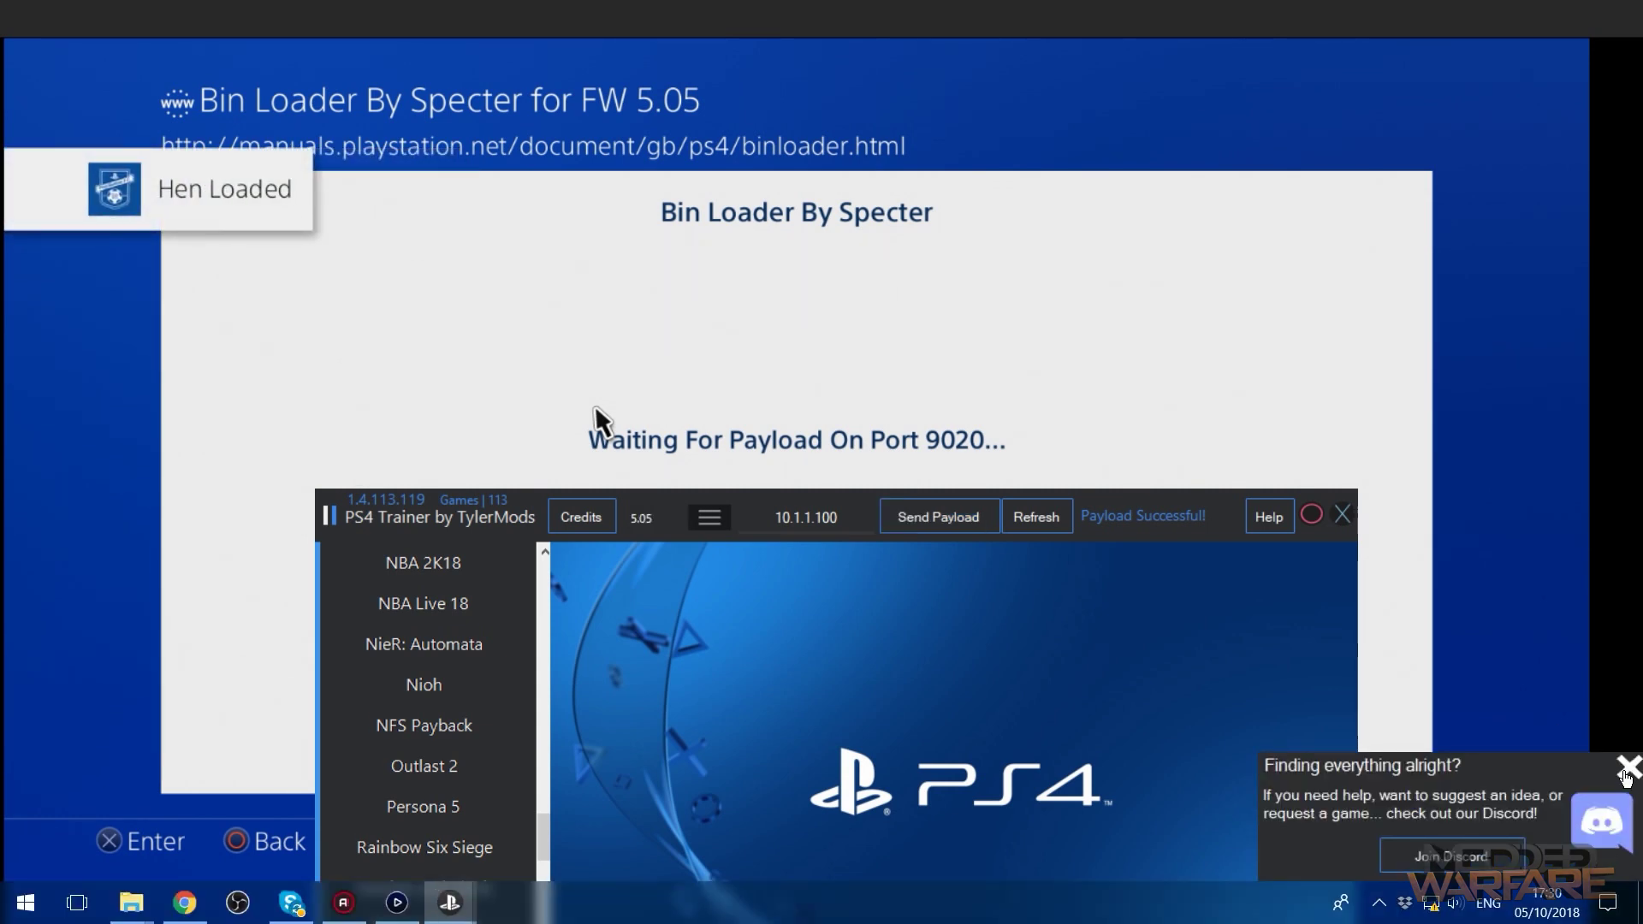
Dismiss the Discord help pop-up and move the trainer window slightly higher
click(1627, 768)
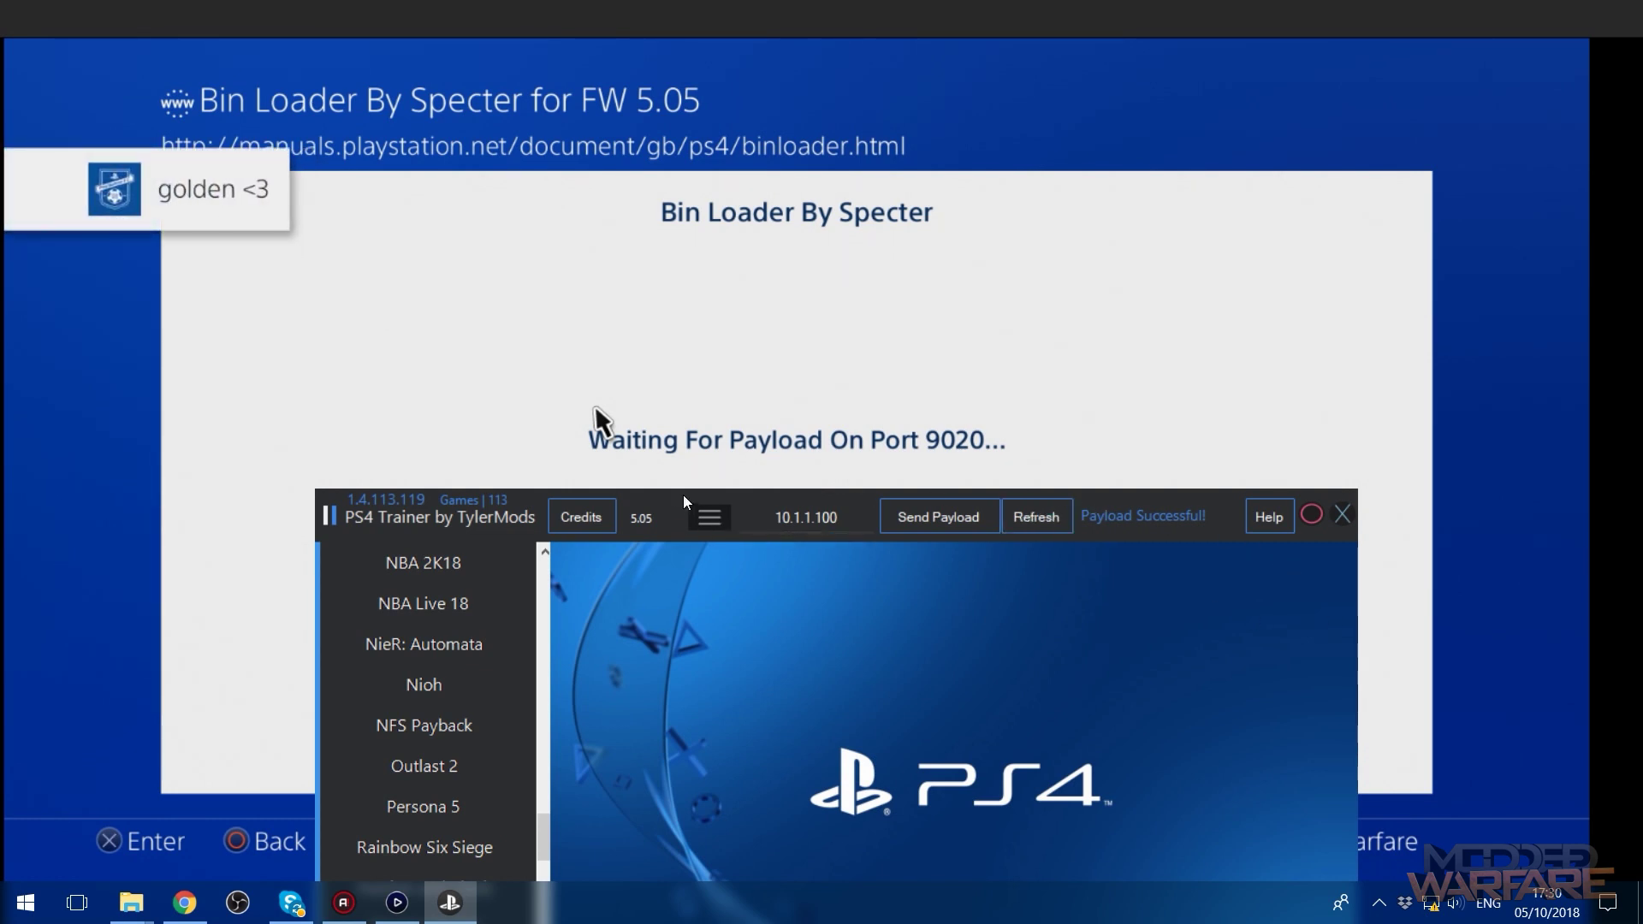
drag(688, 511, 709, 485)
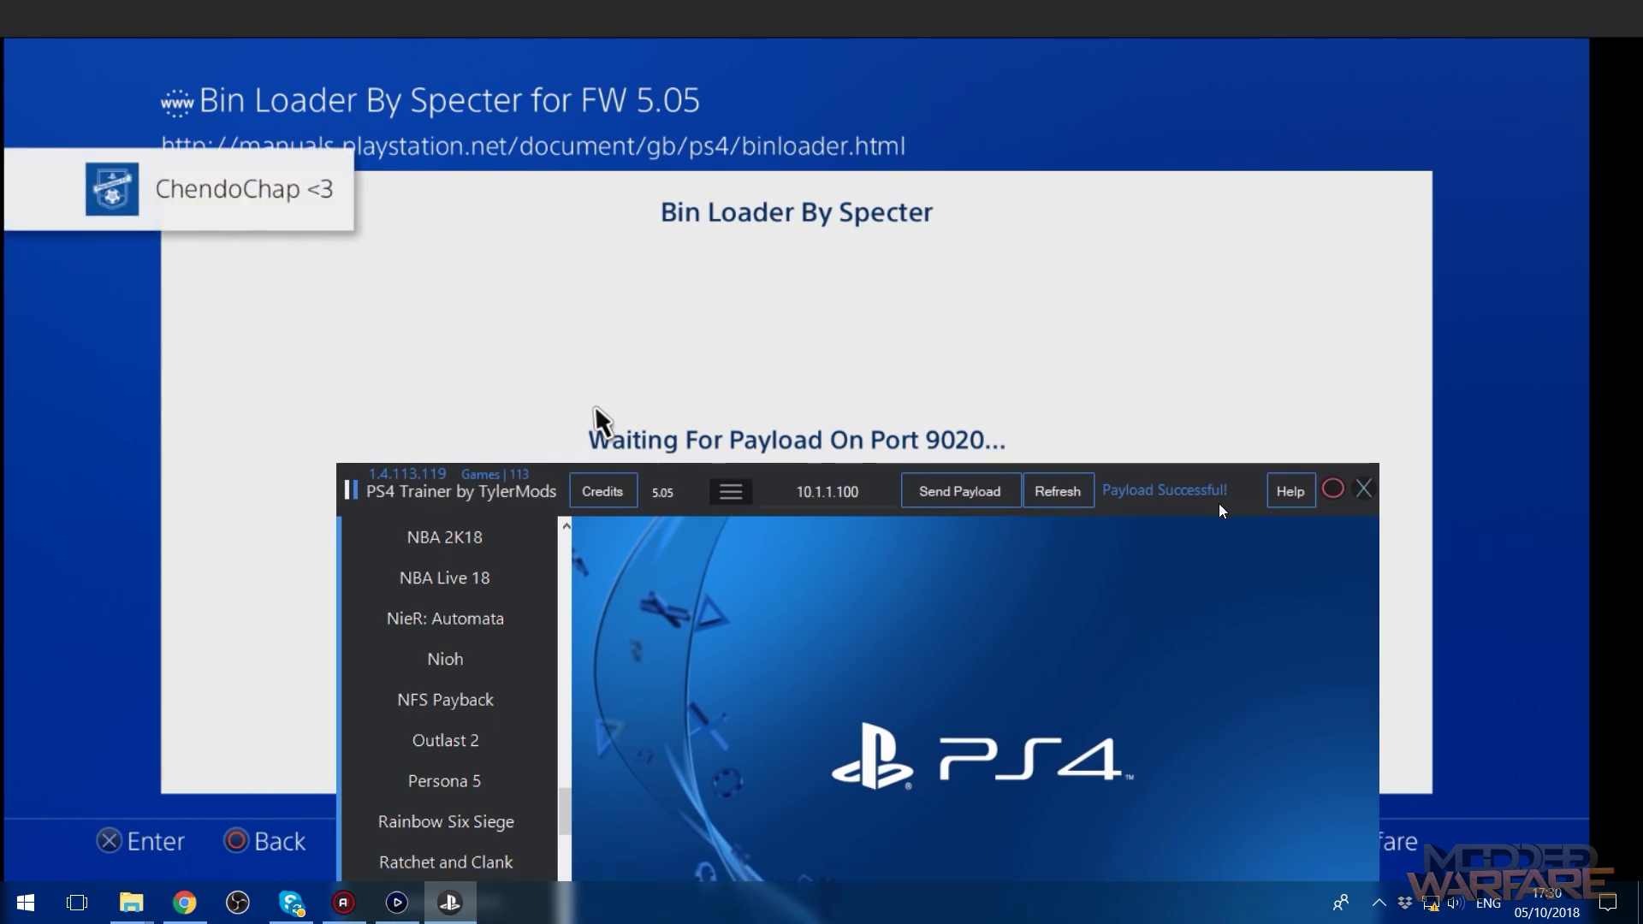
click(689, 461)
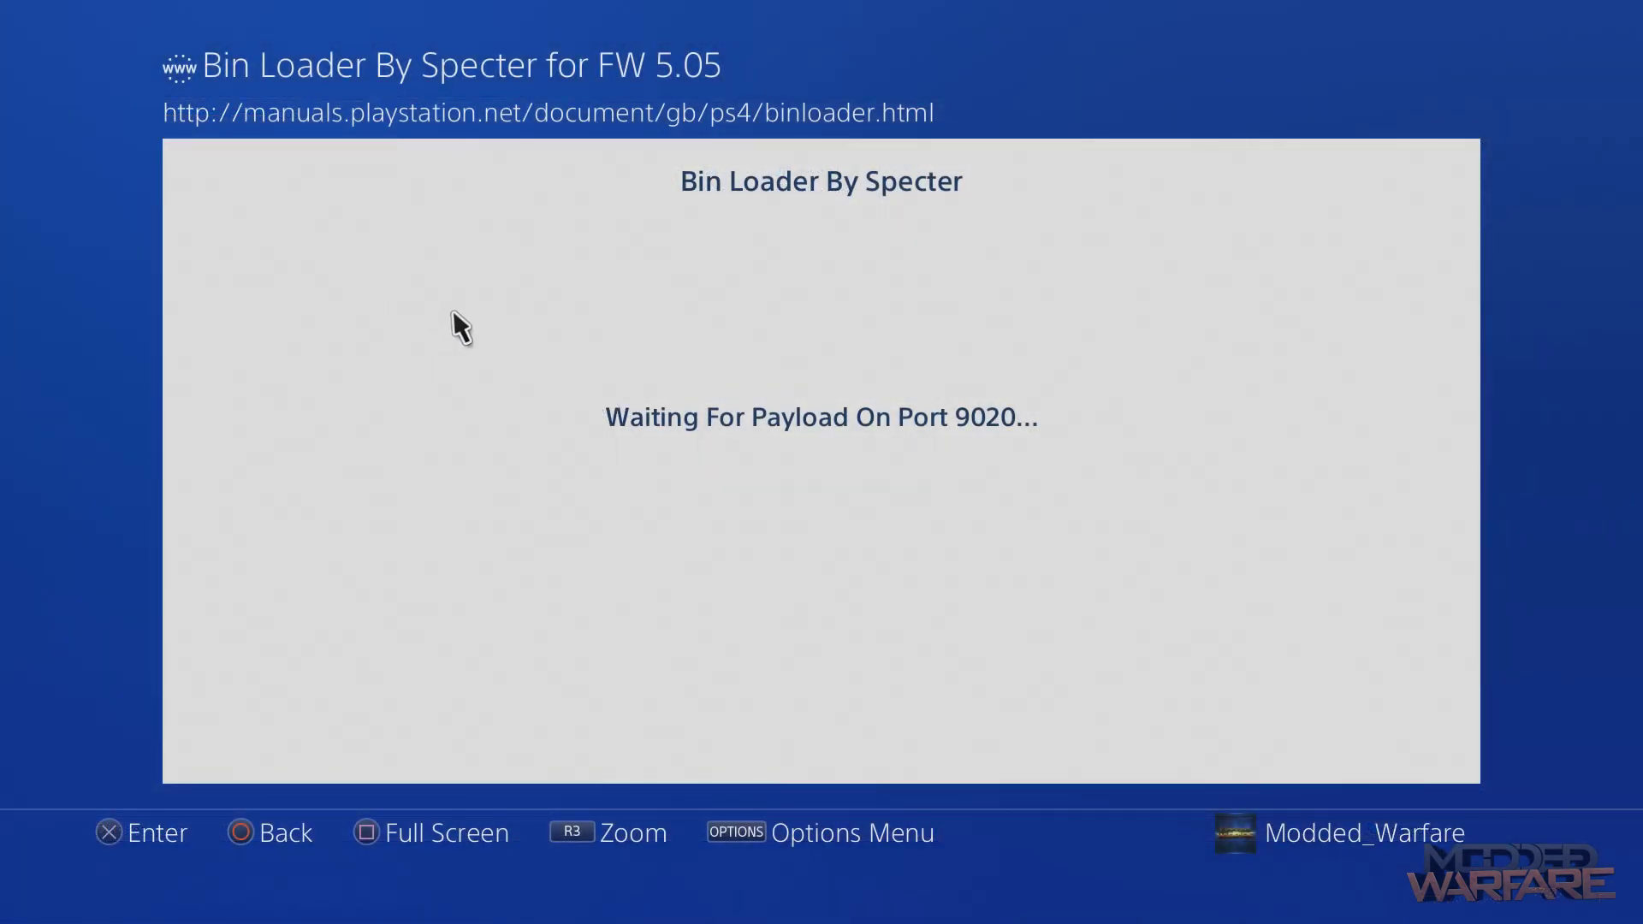
Leave the console's Bin Loader page and open the home screen folder containing God of War
key(Escape)
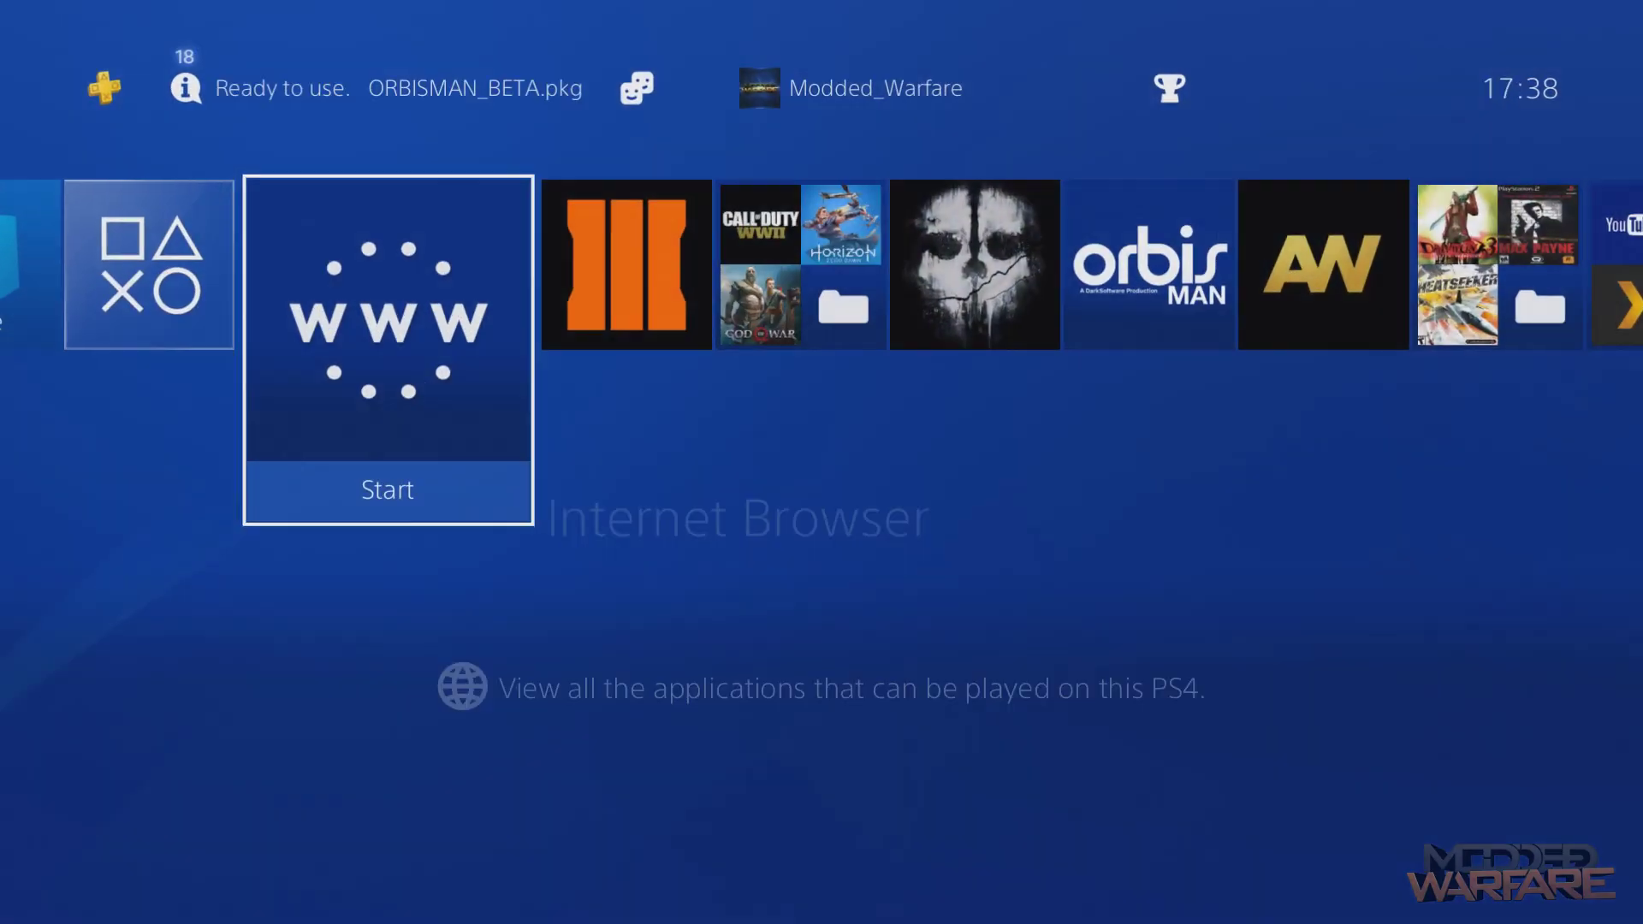
key(Right)
key(Right)
key(Return)
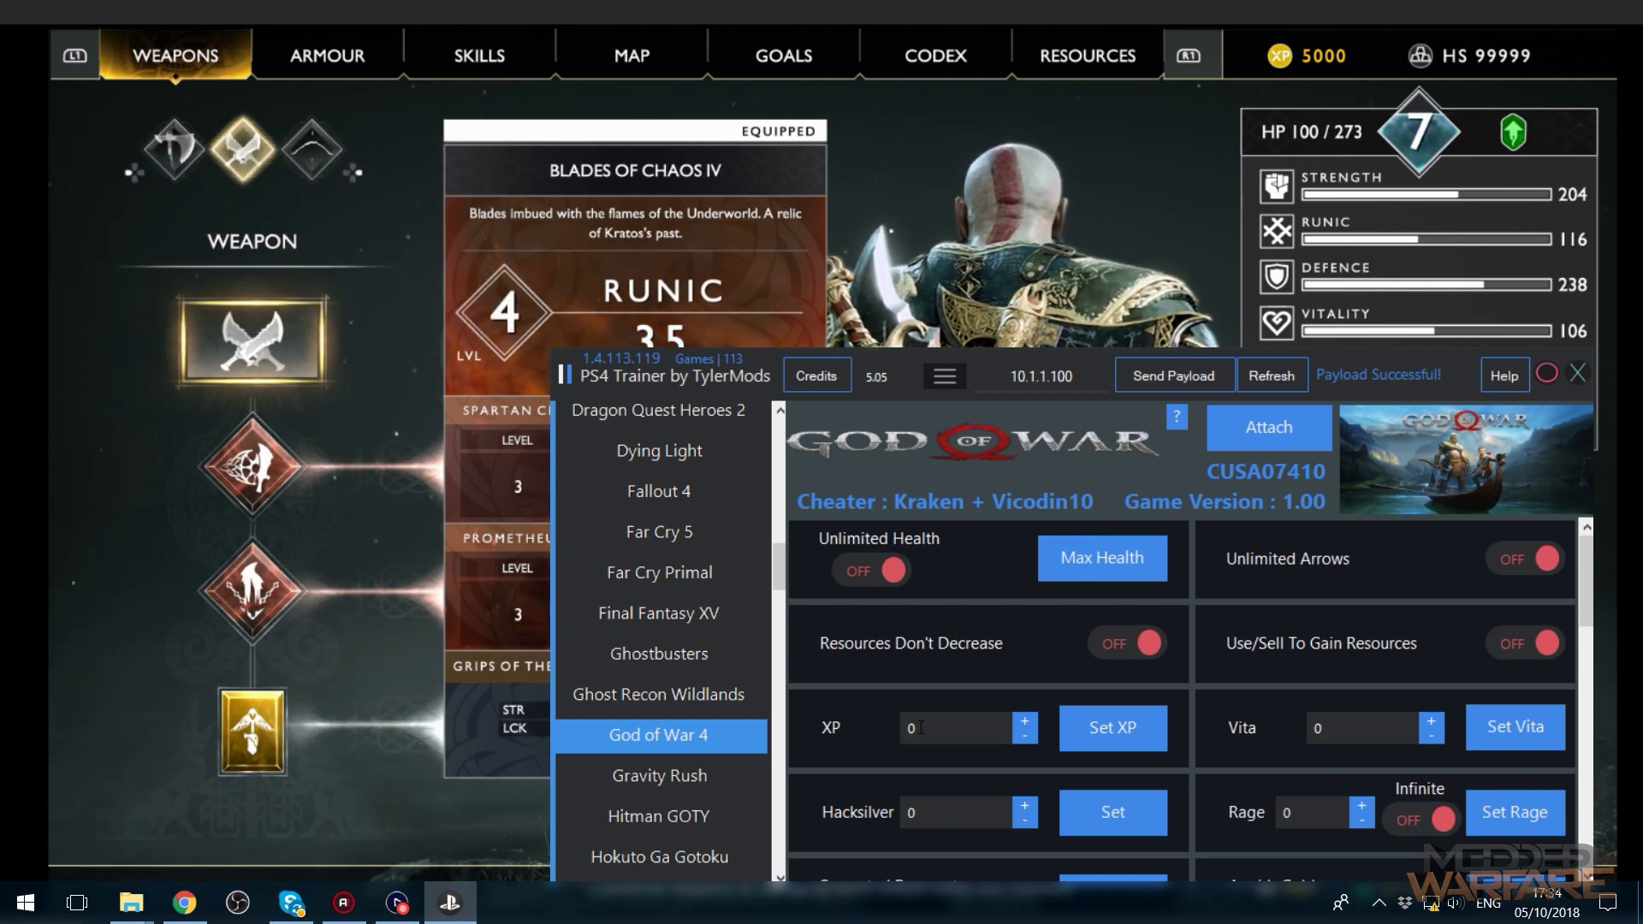
Set the XP to 10000 in the God of War 4 cheats and apply it
click(900, 732)
text(10000)
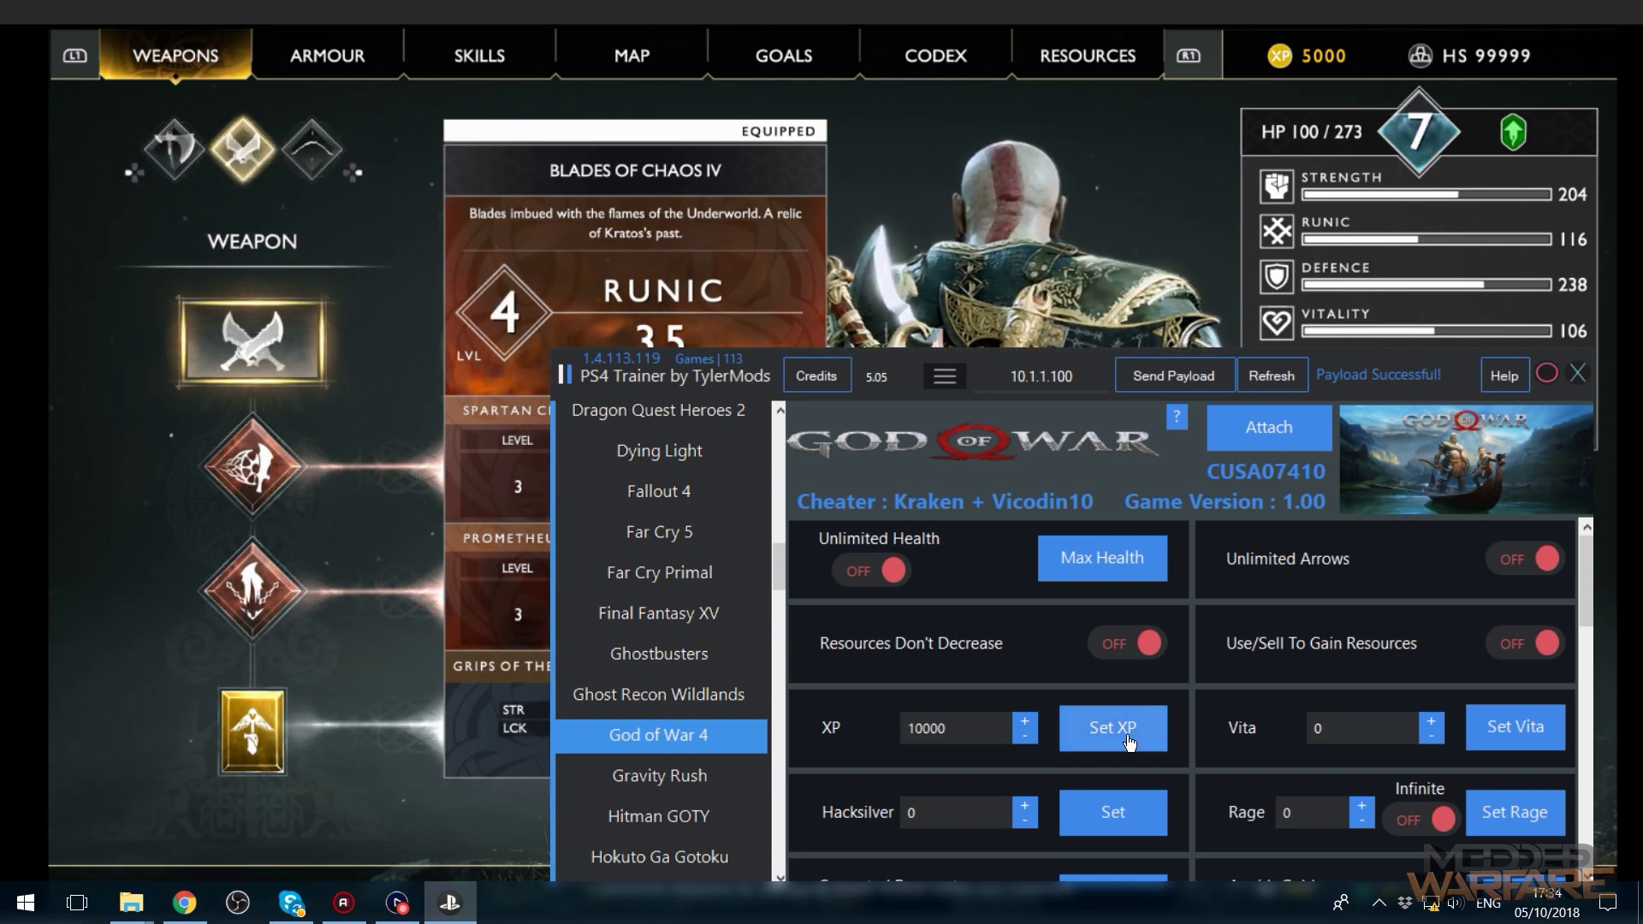
click(1103, 728)
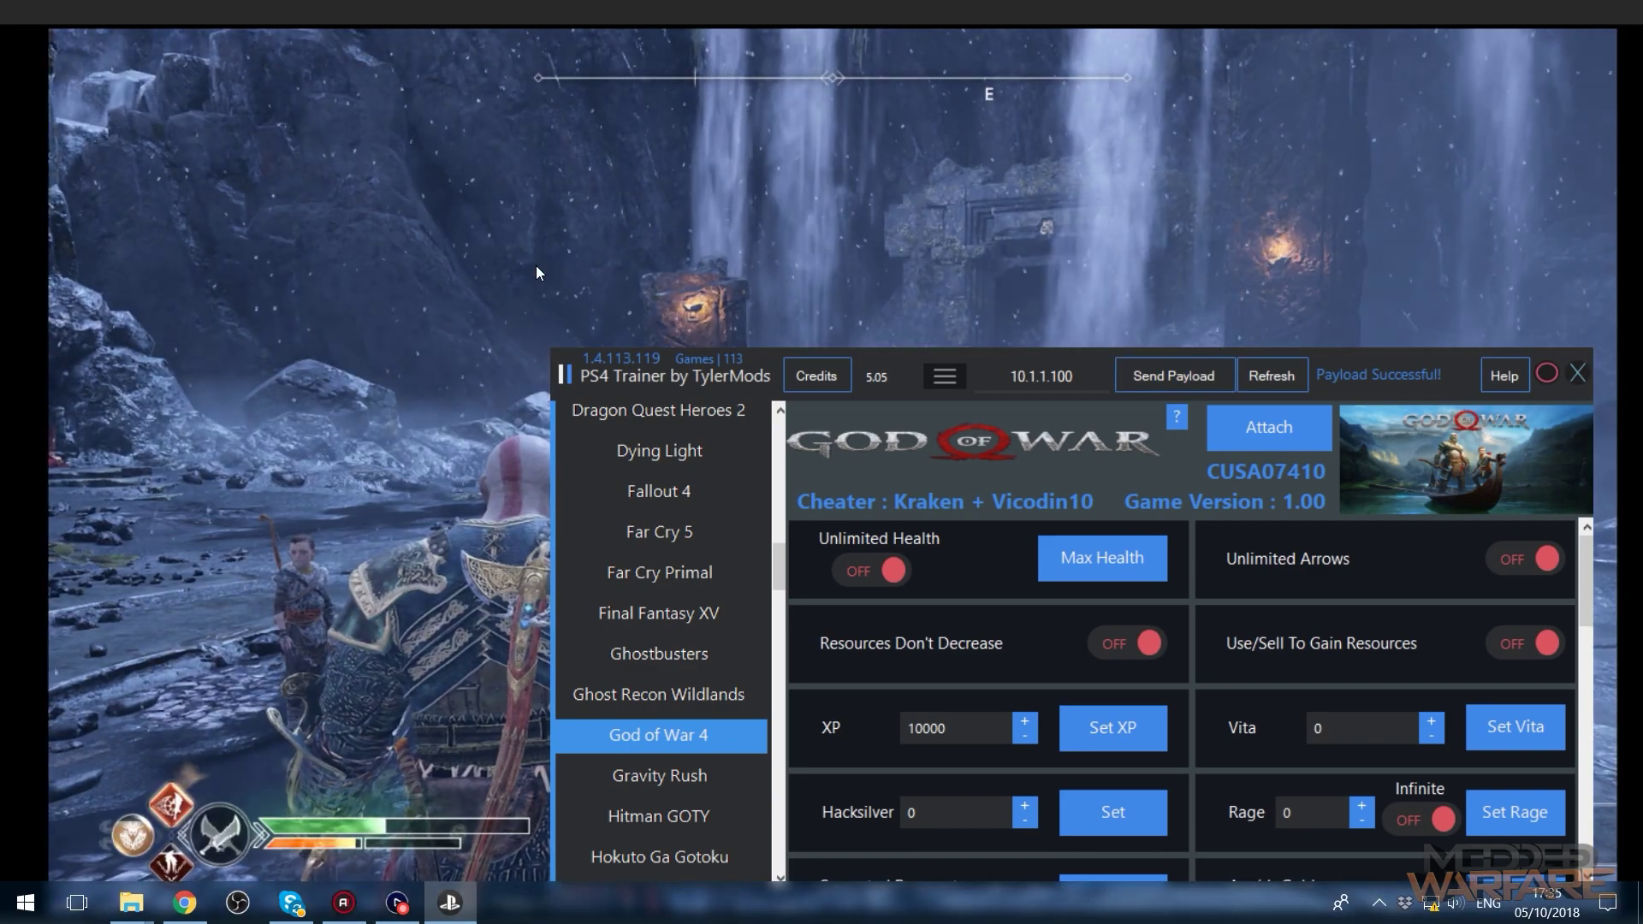
Turn on Unlimited Health, Unlimited Arrows and Infinite Rage for God of War 4
click(864, 566)
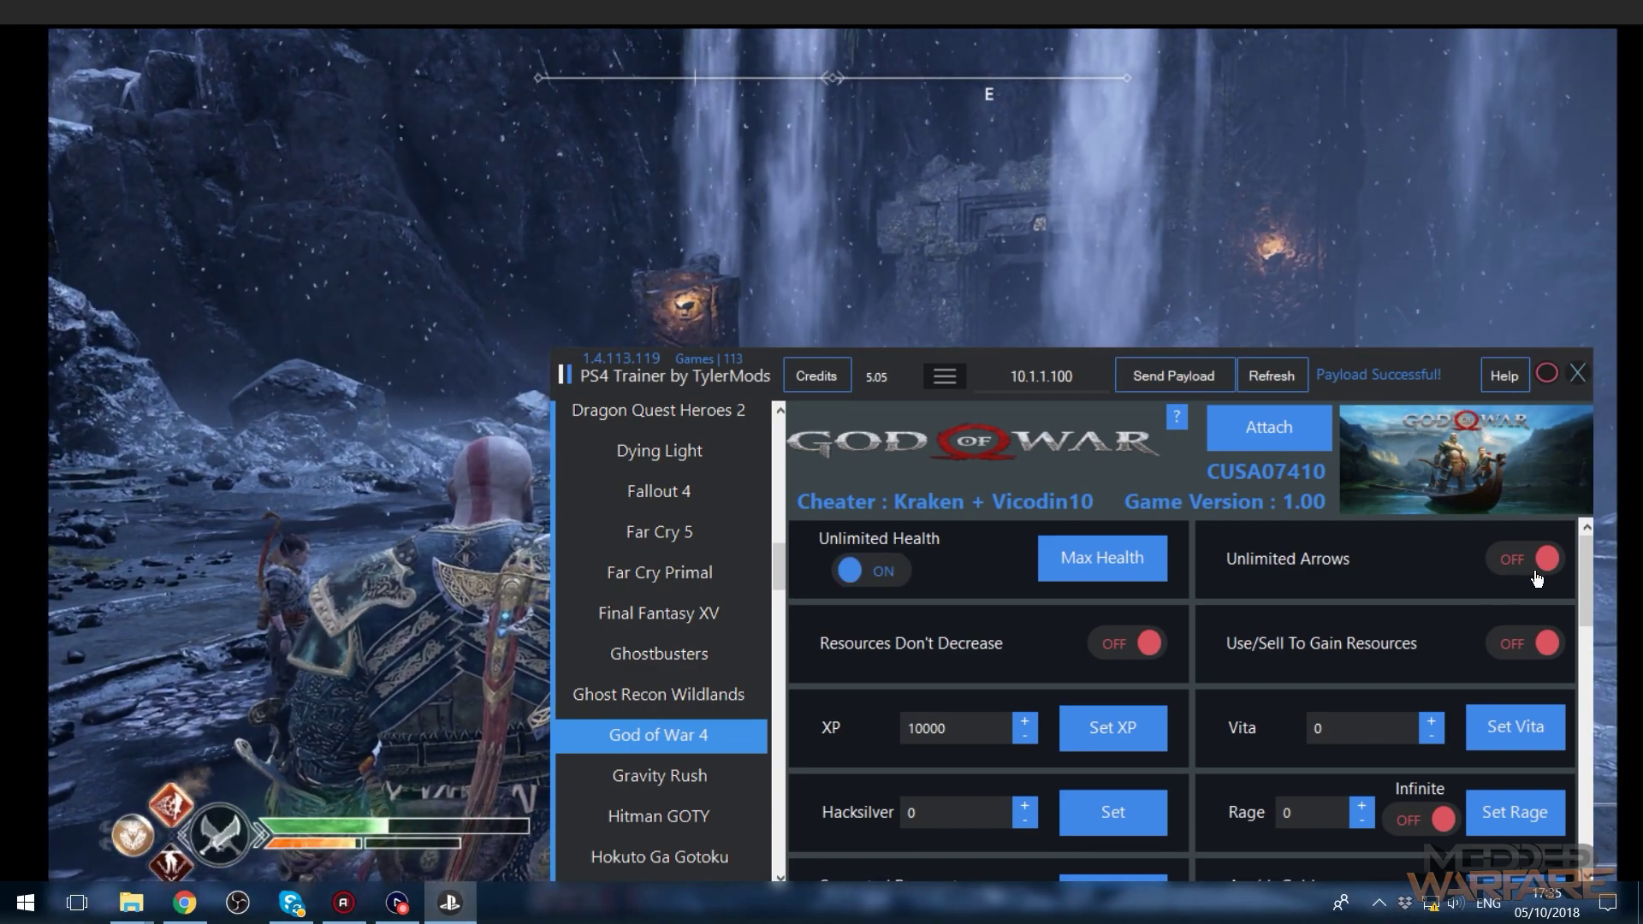
click(1536, 562)
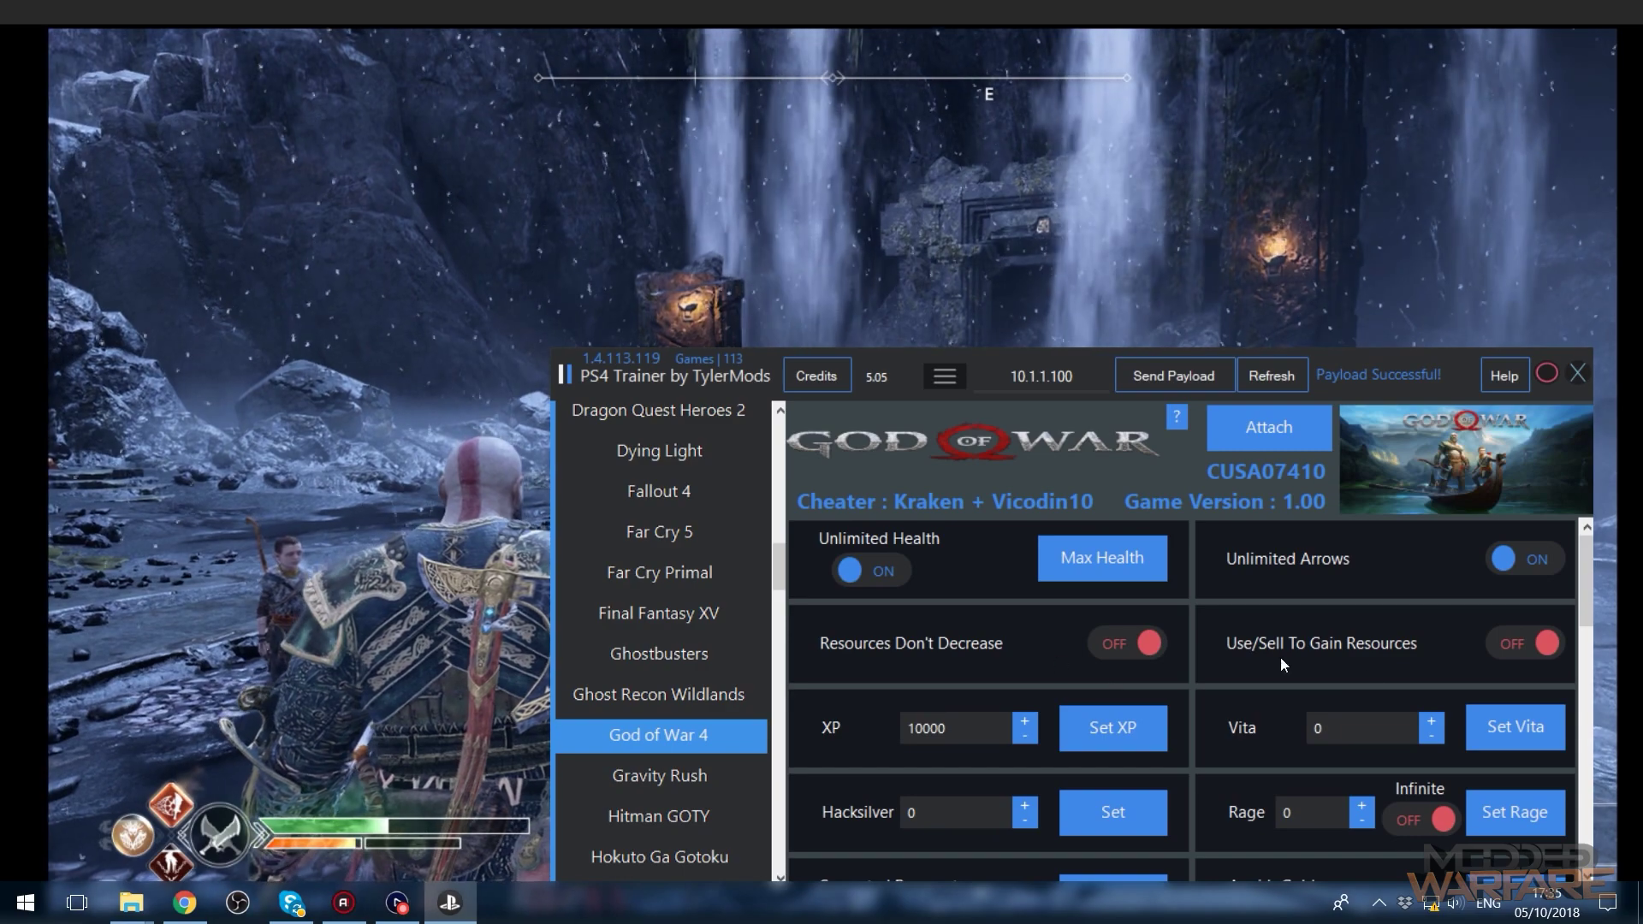
click(1420, 819)
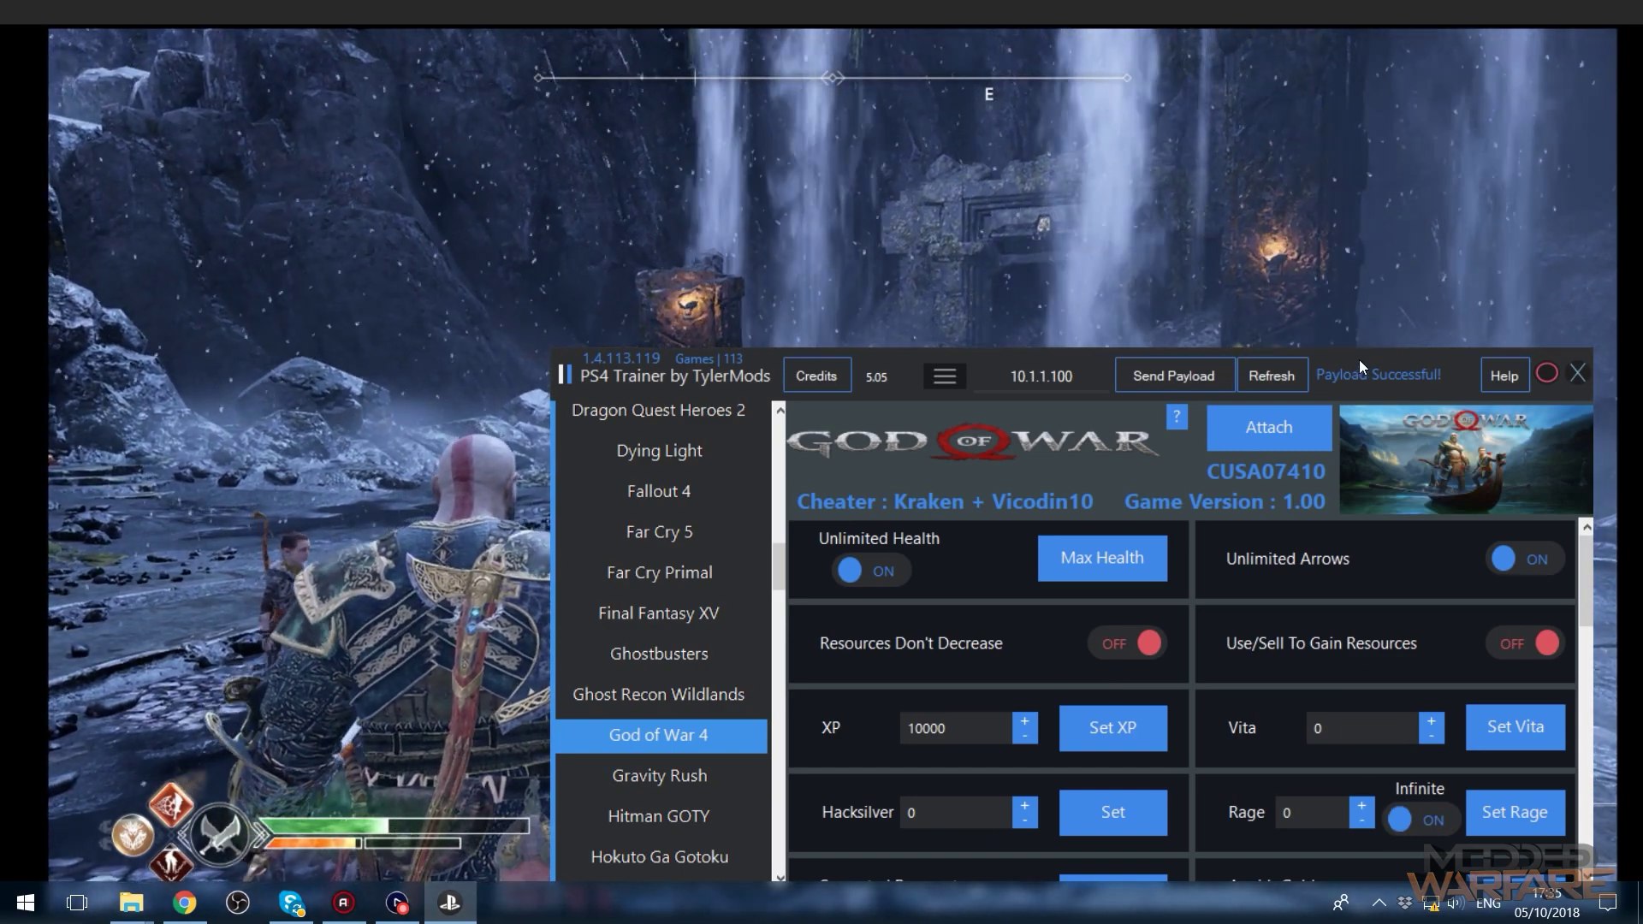
Reposition the trainer window over the game and minimize it
drag(1360, 358, 1233, 335)
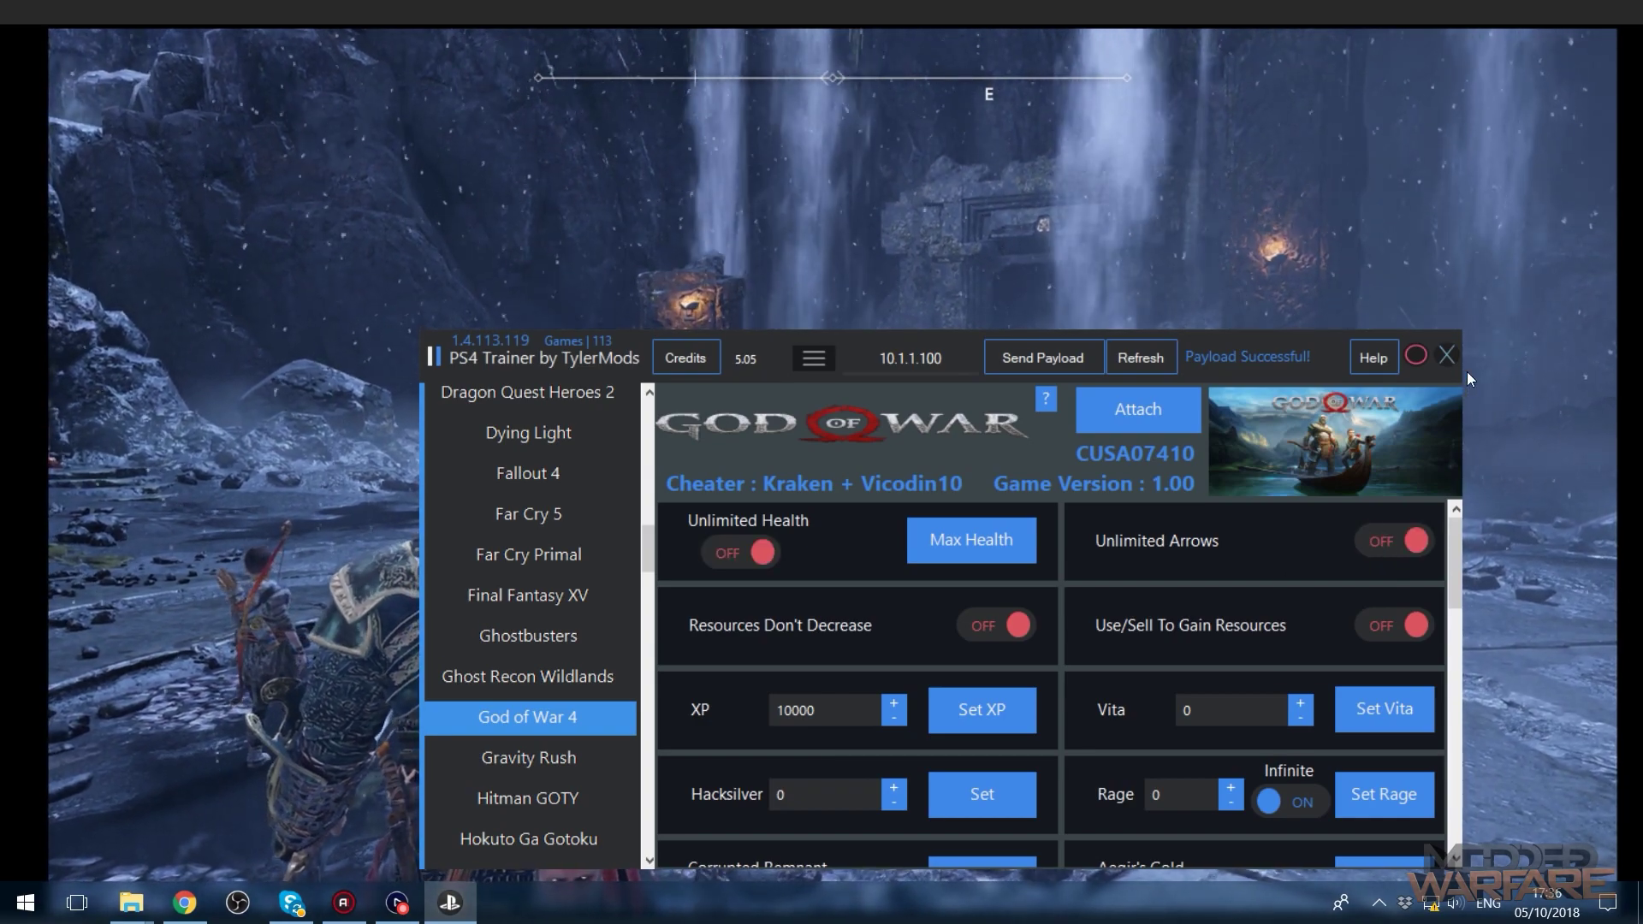
click(1413, 357)
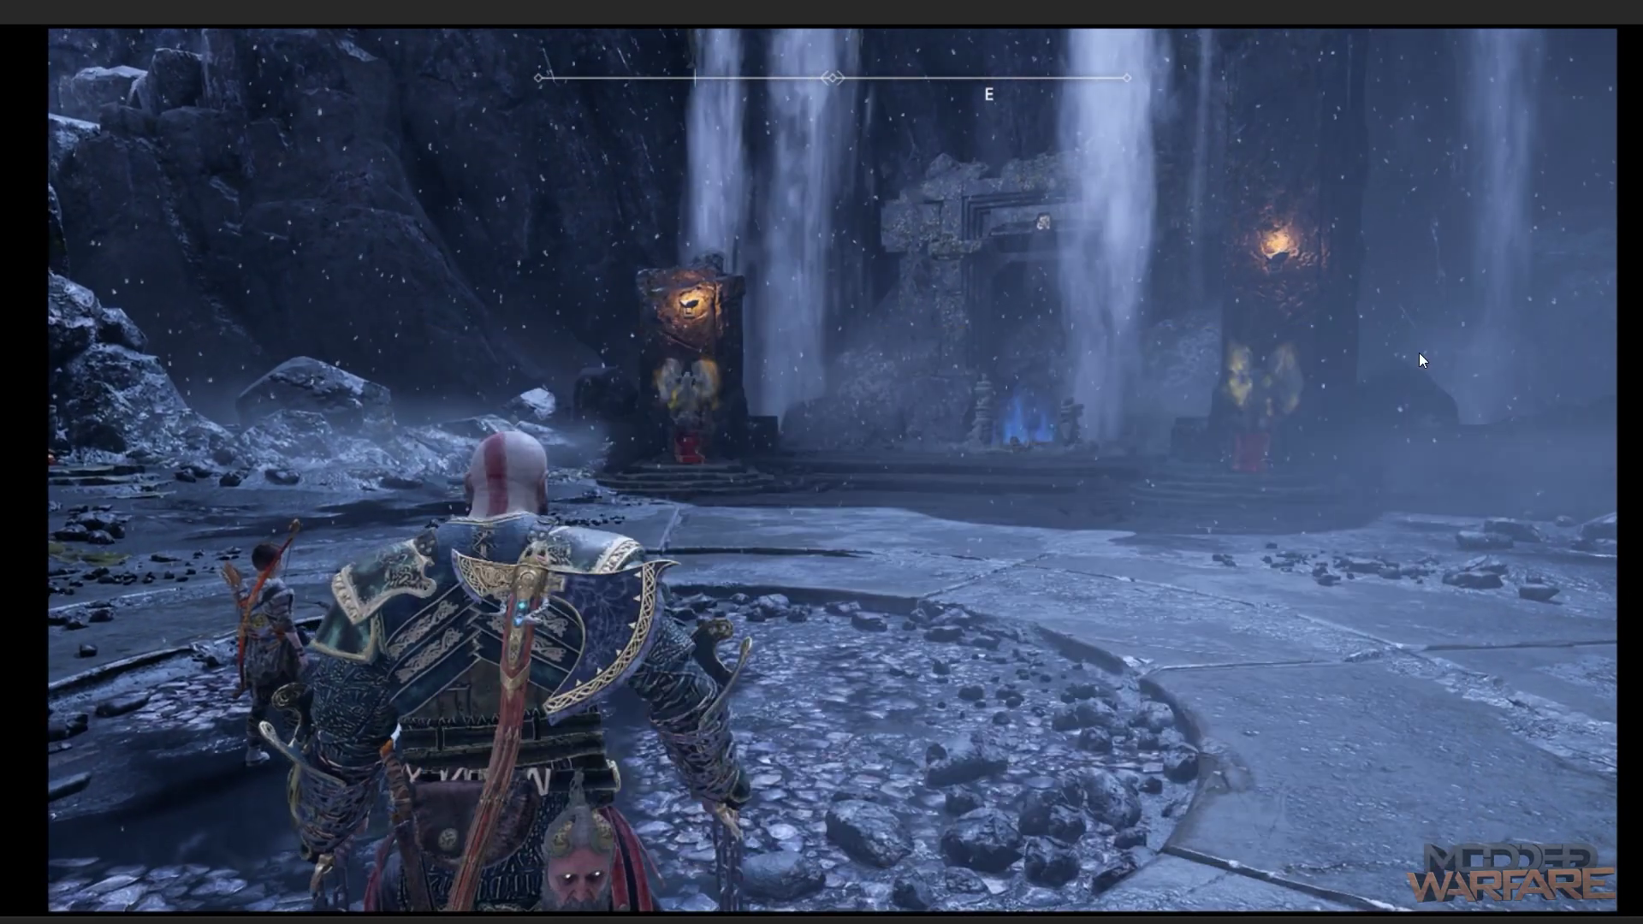